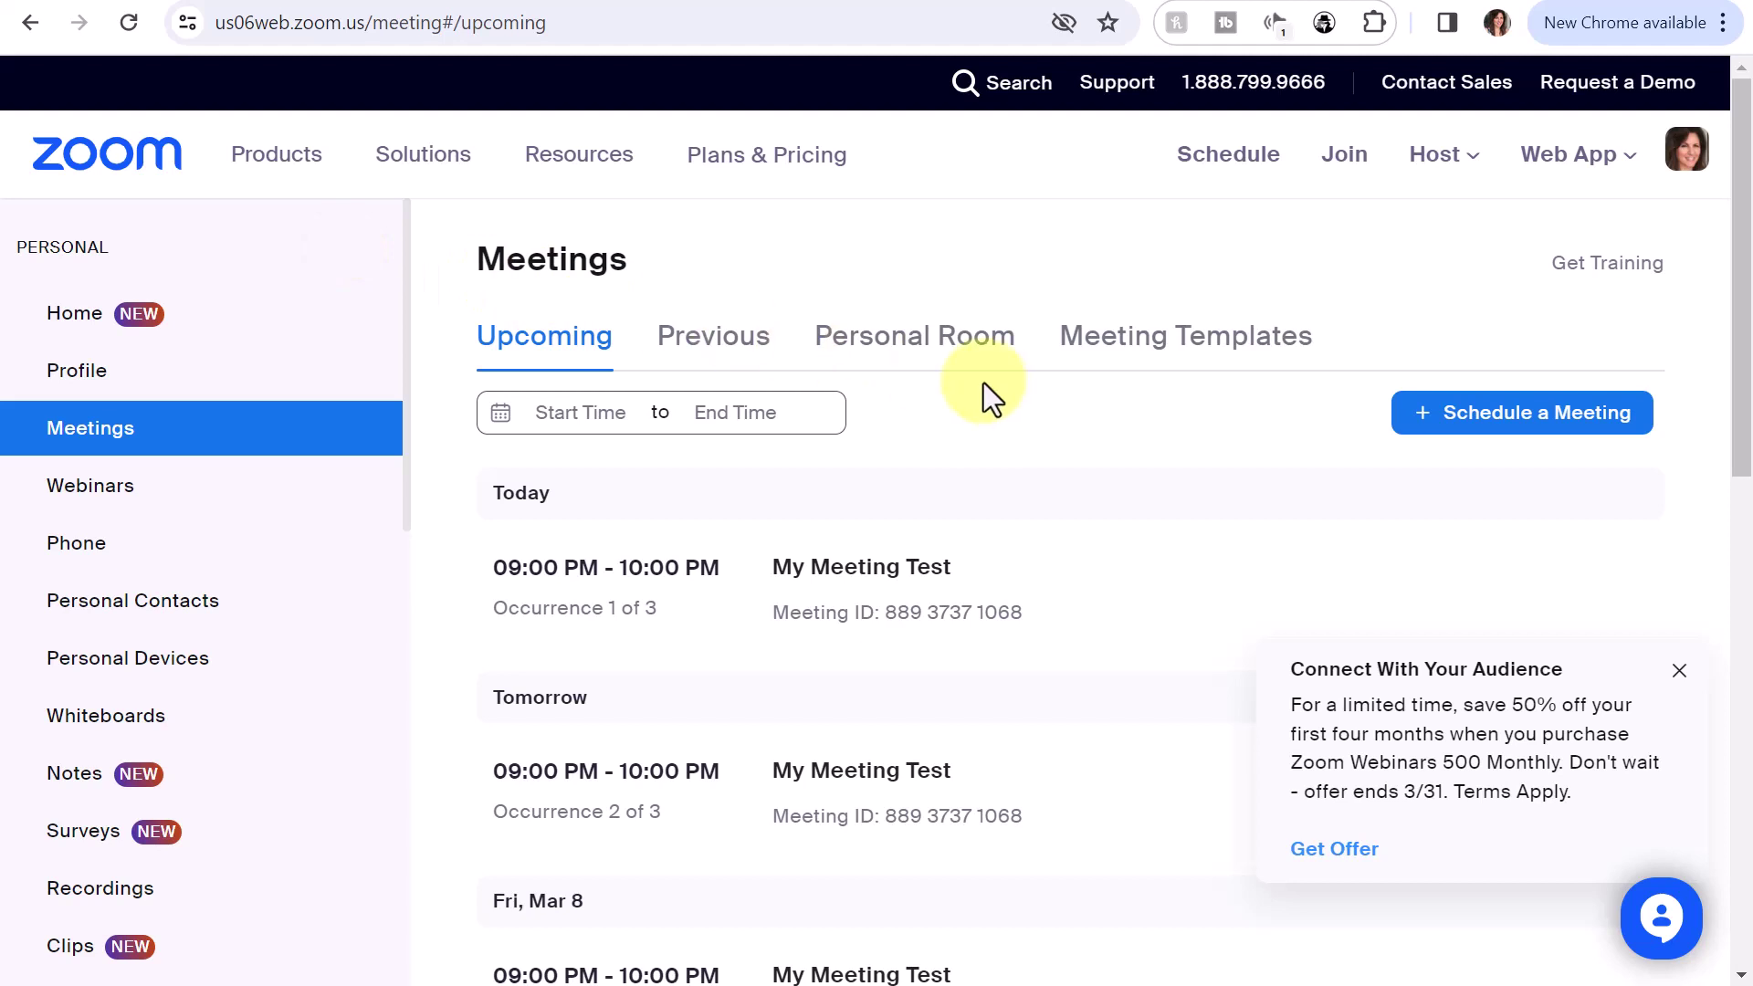
Check the descriptions of the first, tomorrow's and Fri, Mar 8 occurrences in the upcoming list.
scroll(985, 376, down, 2)
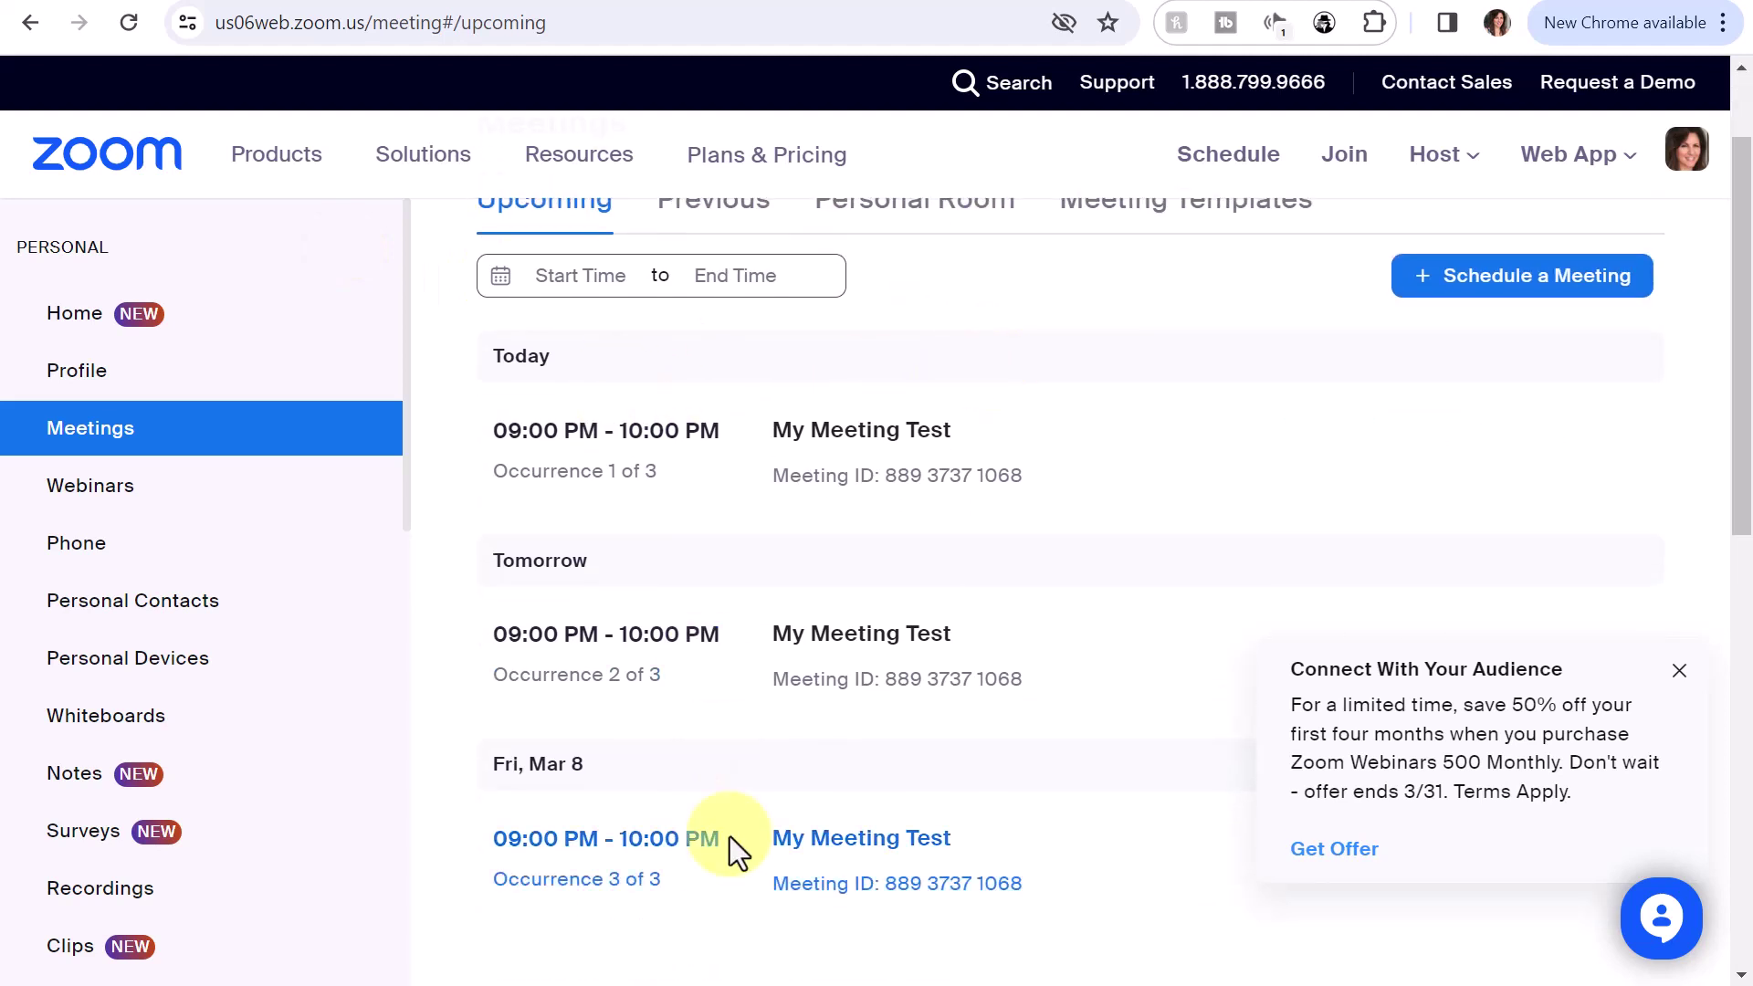
mouse_move(706, 462)
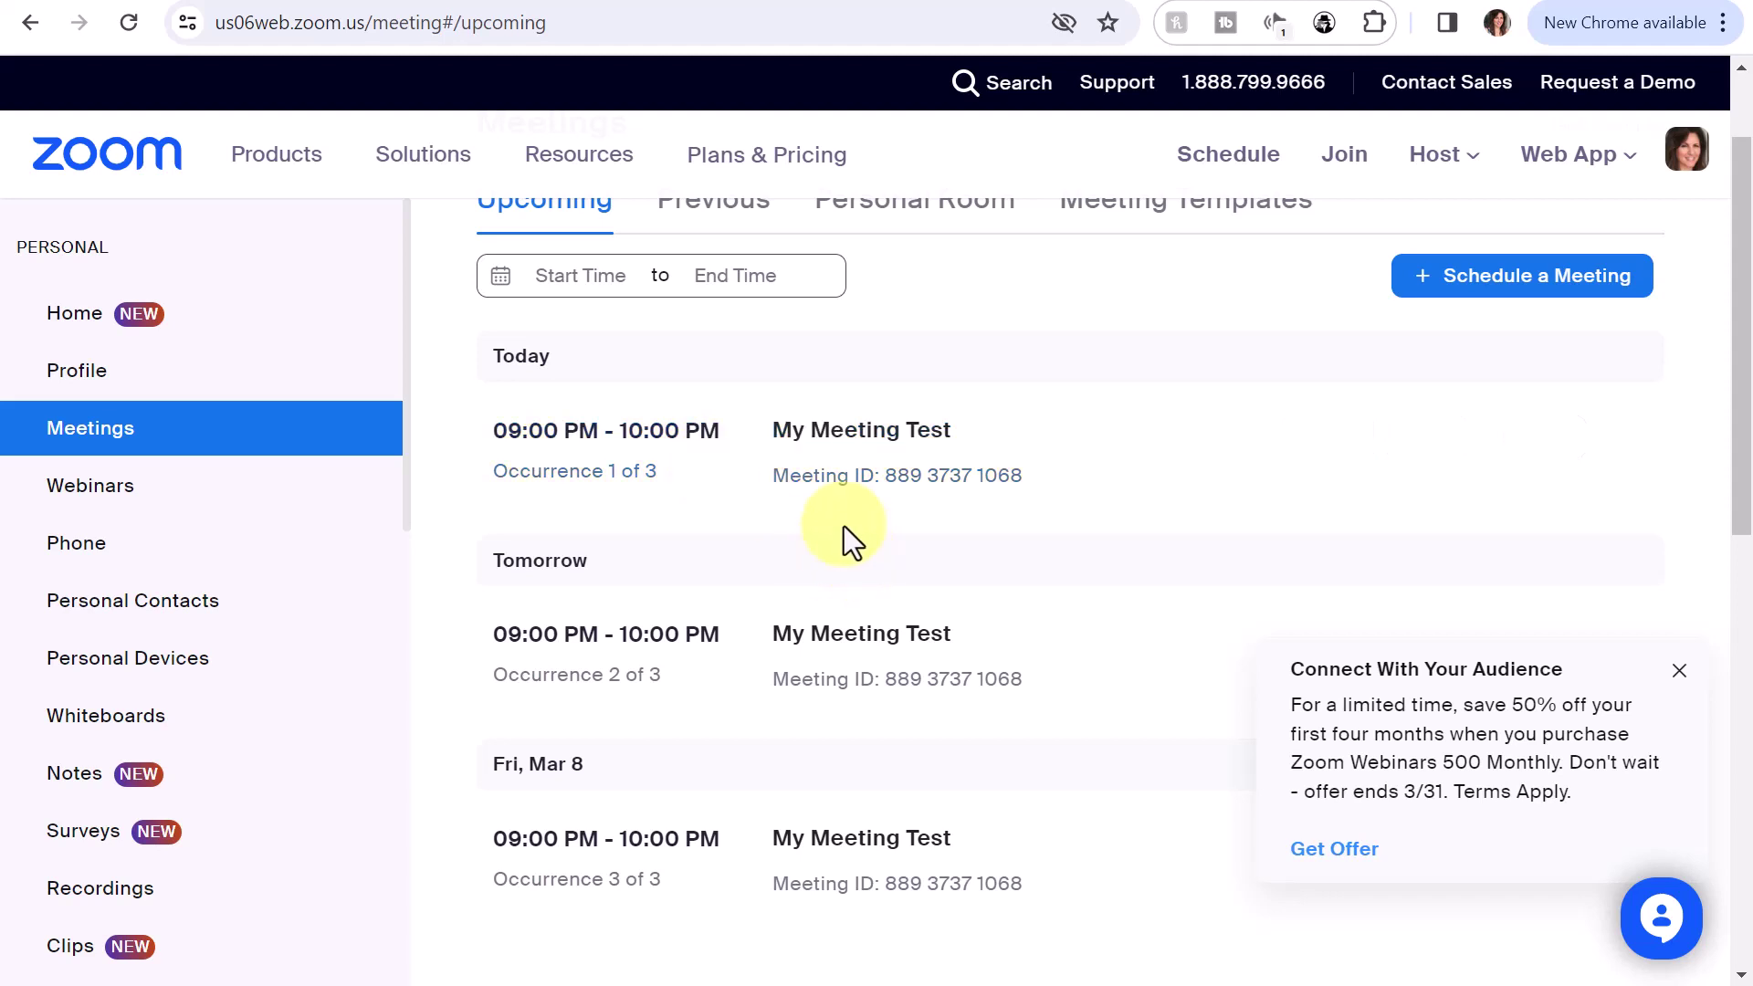
click(863, 436)
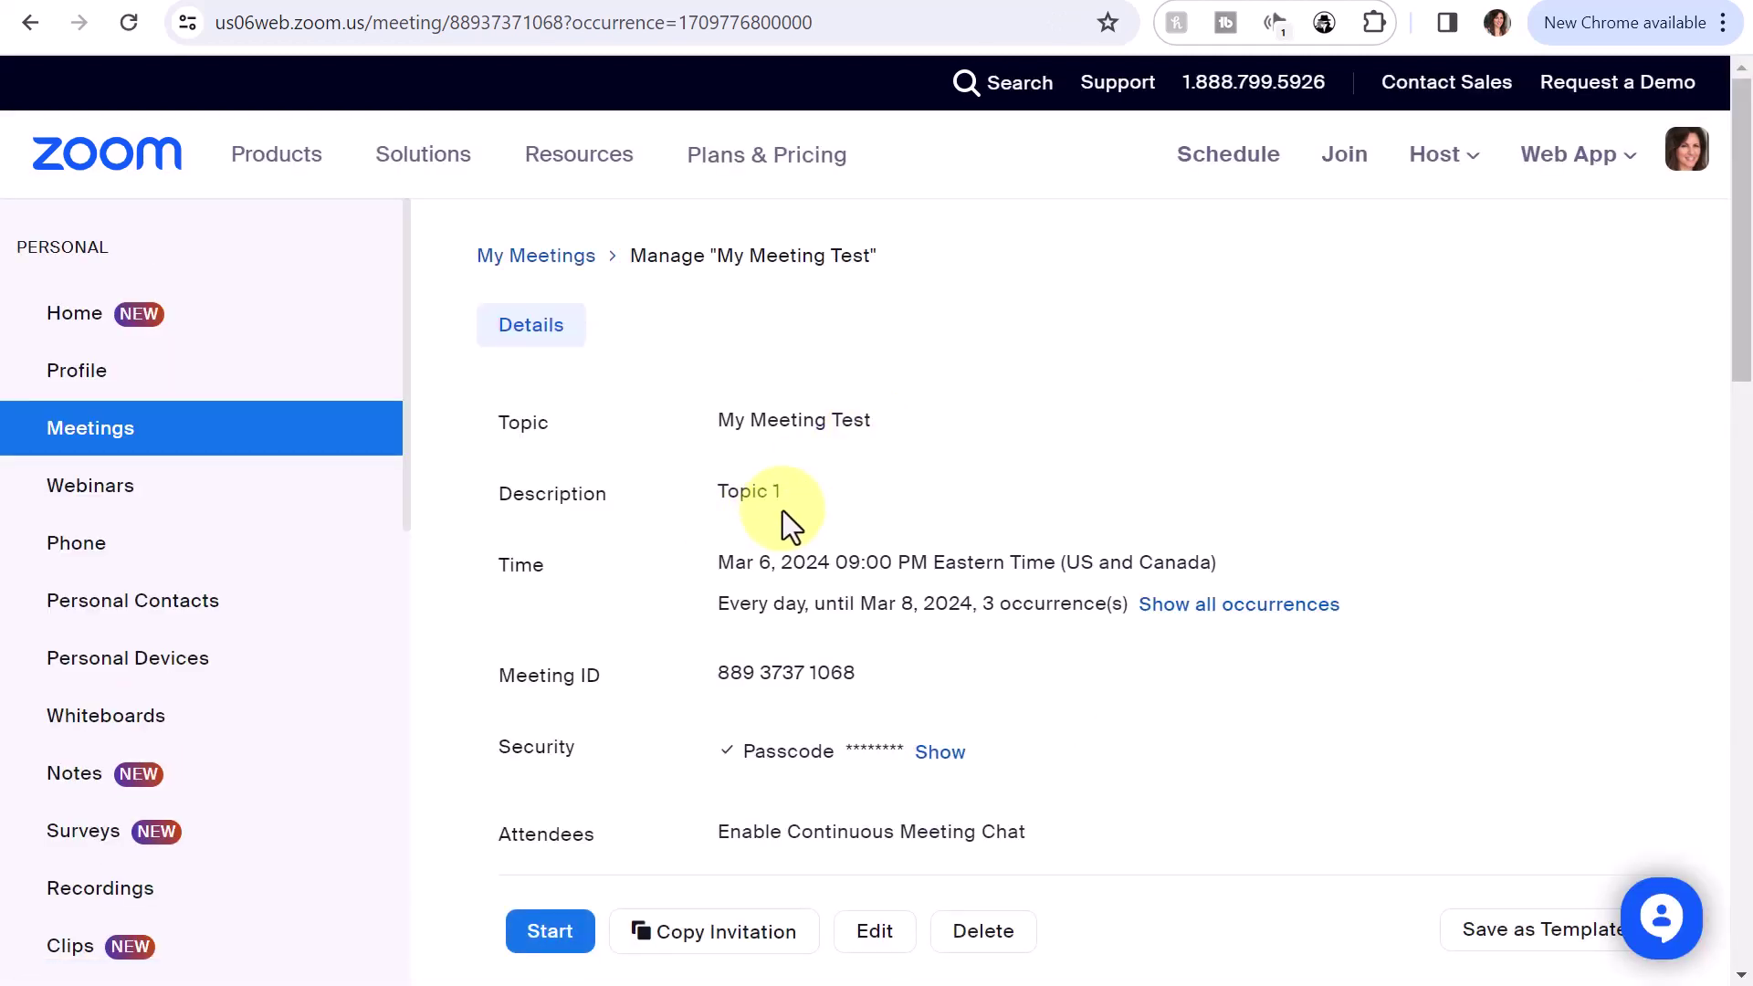
click(95, 434)
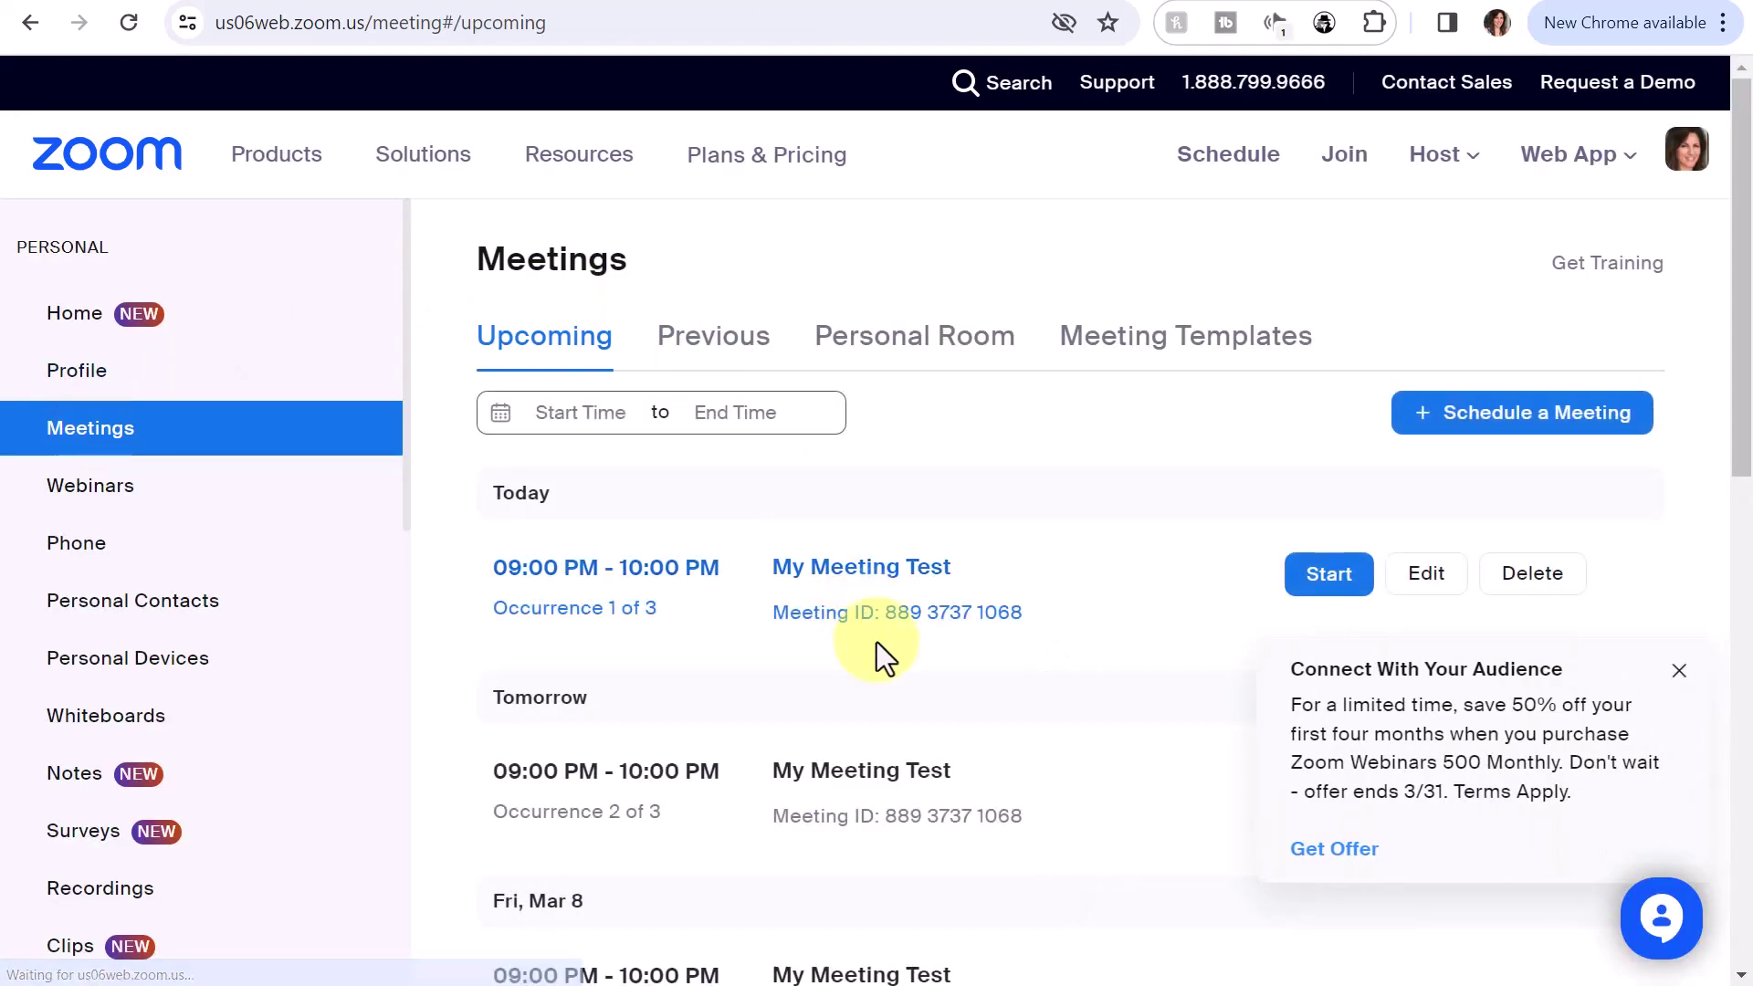
click(858, 776)
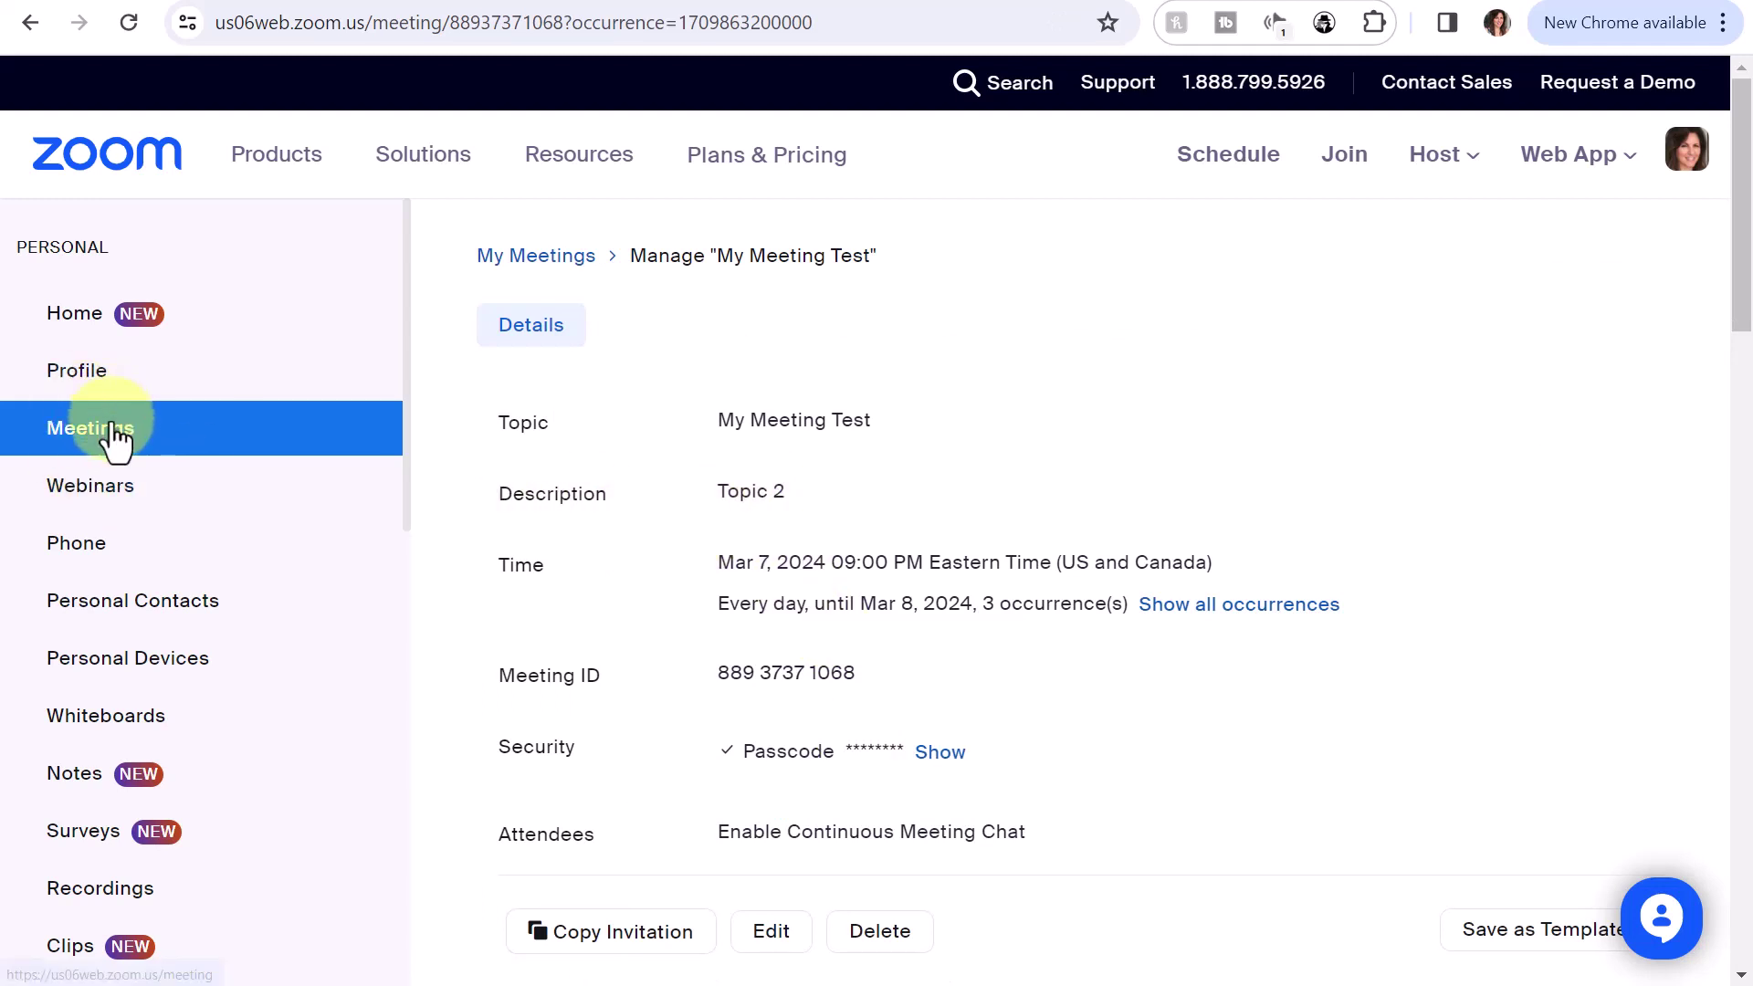
click(117, 440)
scroll(945, 538, down, 3)
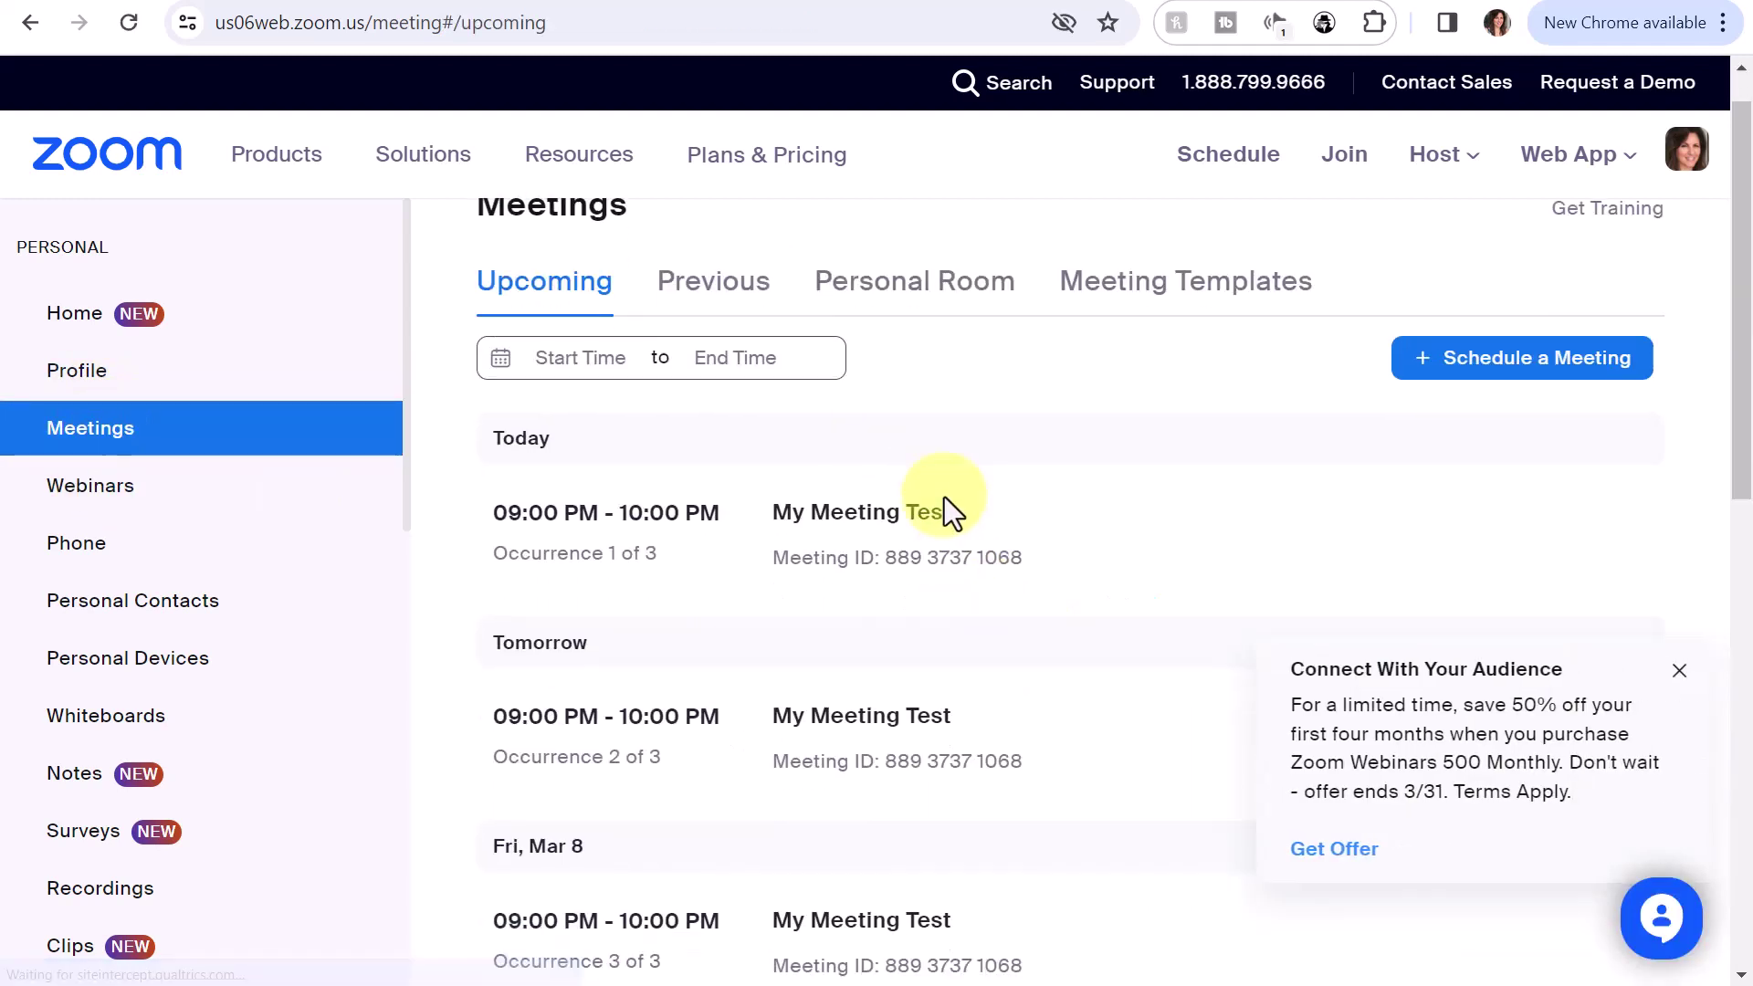
click(1679, 670)
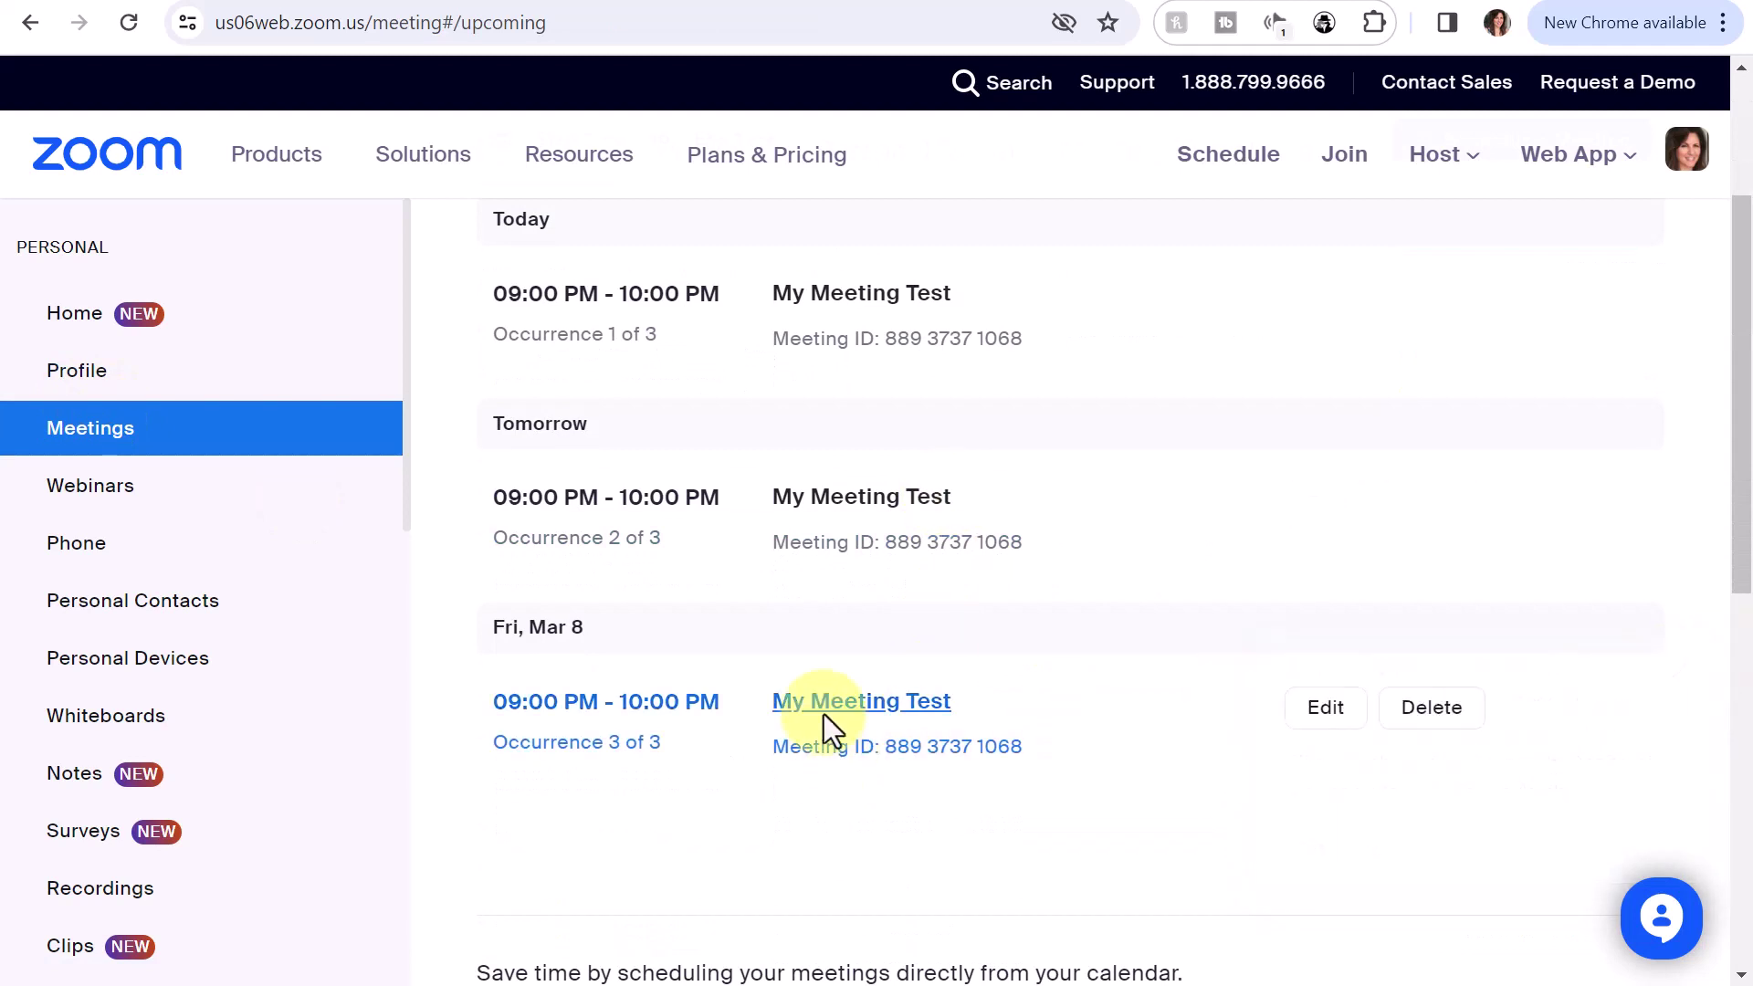
click(825, 713)
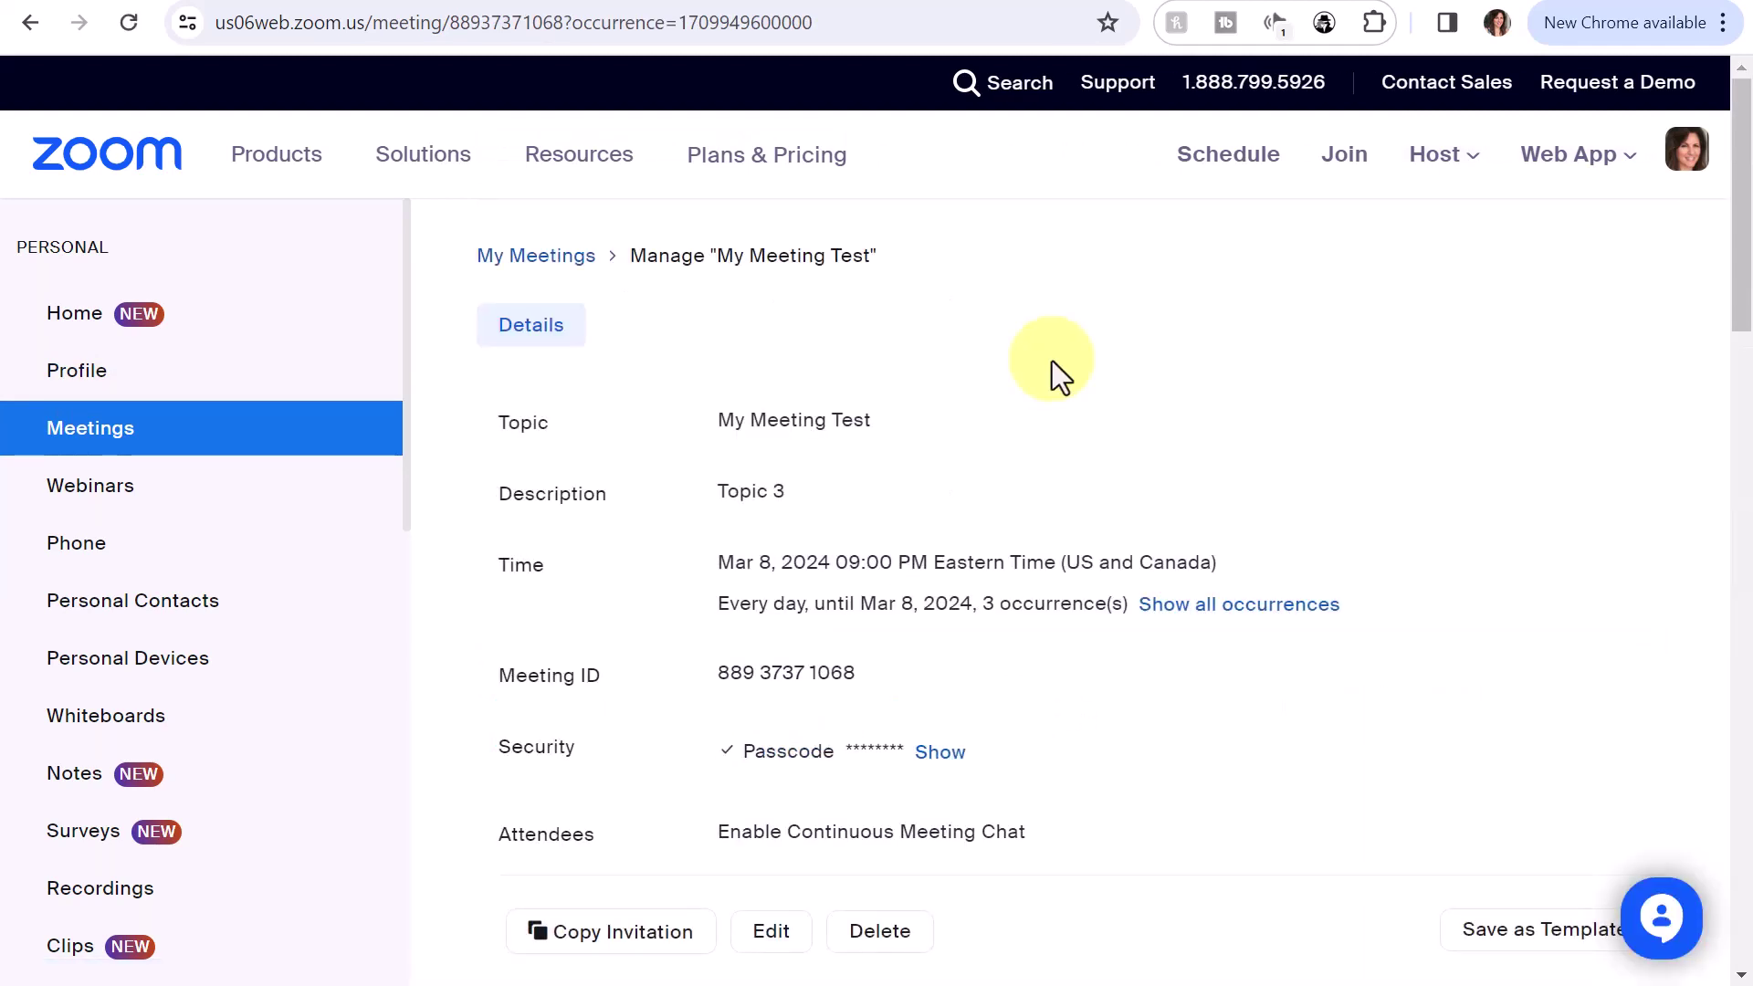
key(alt+Left)
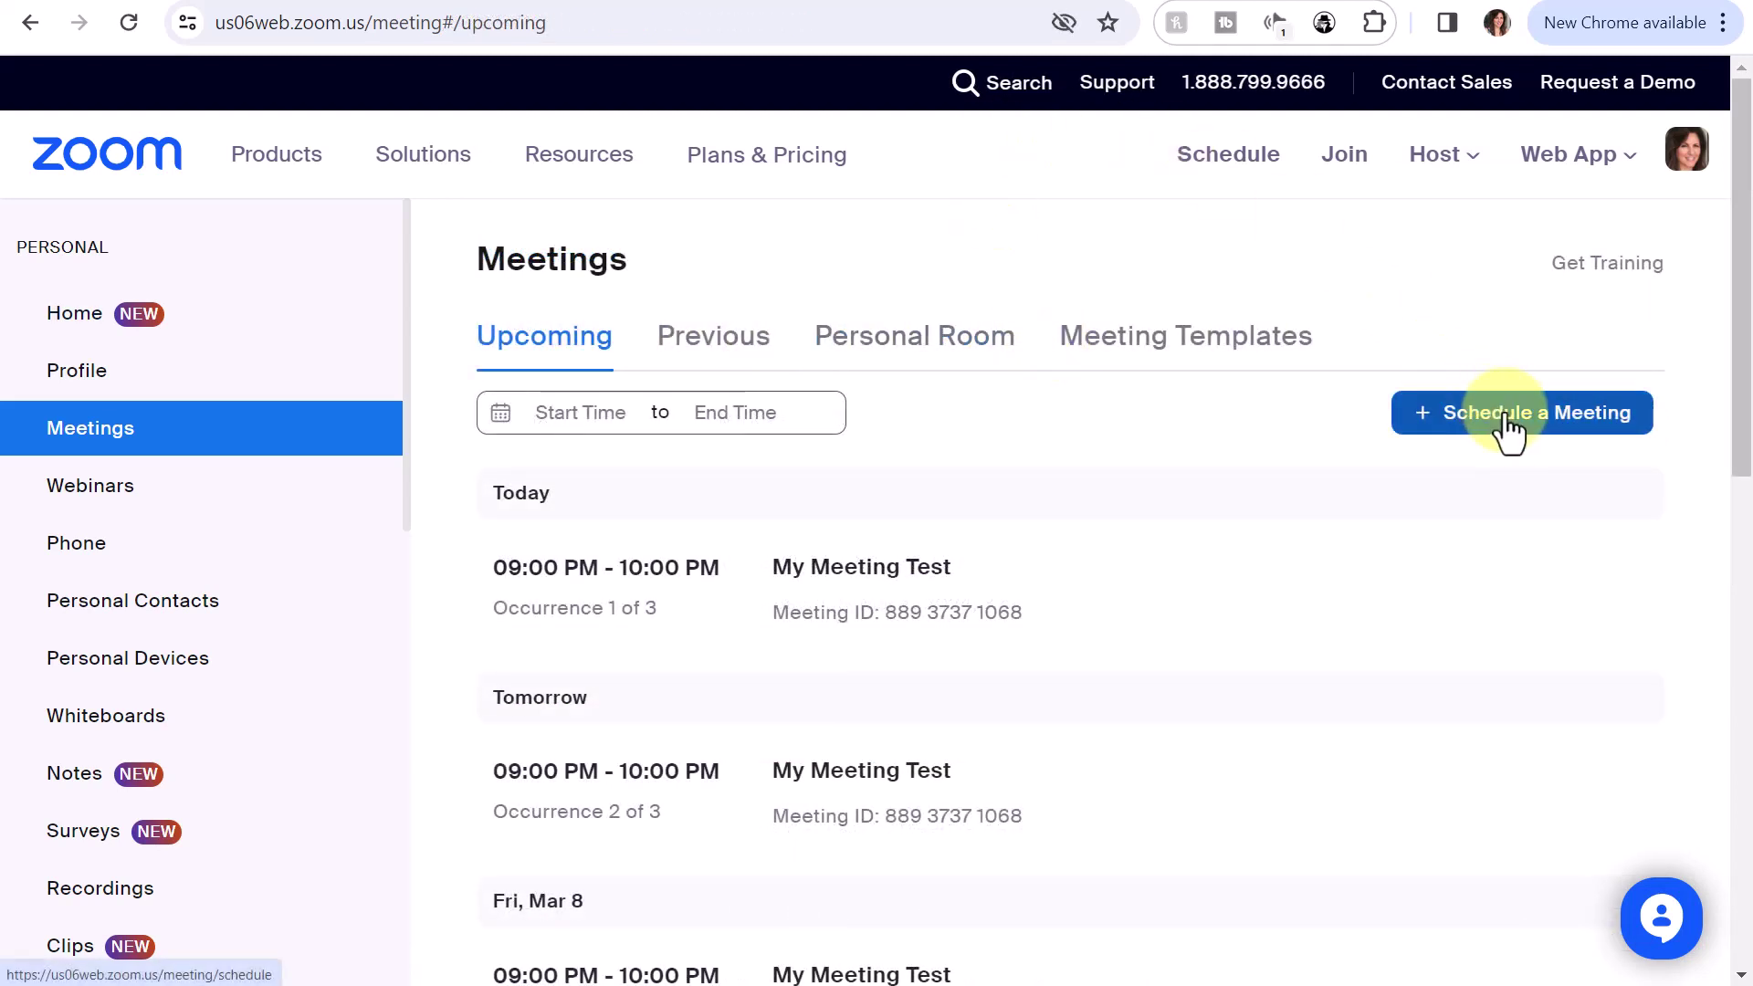
Start scheduling a new meeting with the topic 'New Test Meeting'.
click(1429, 422)
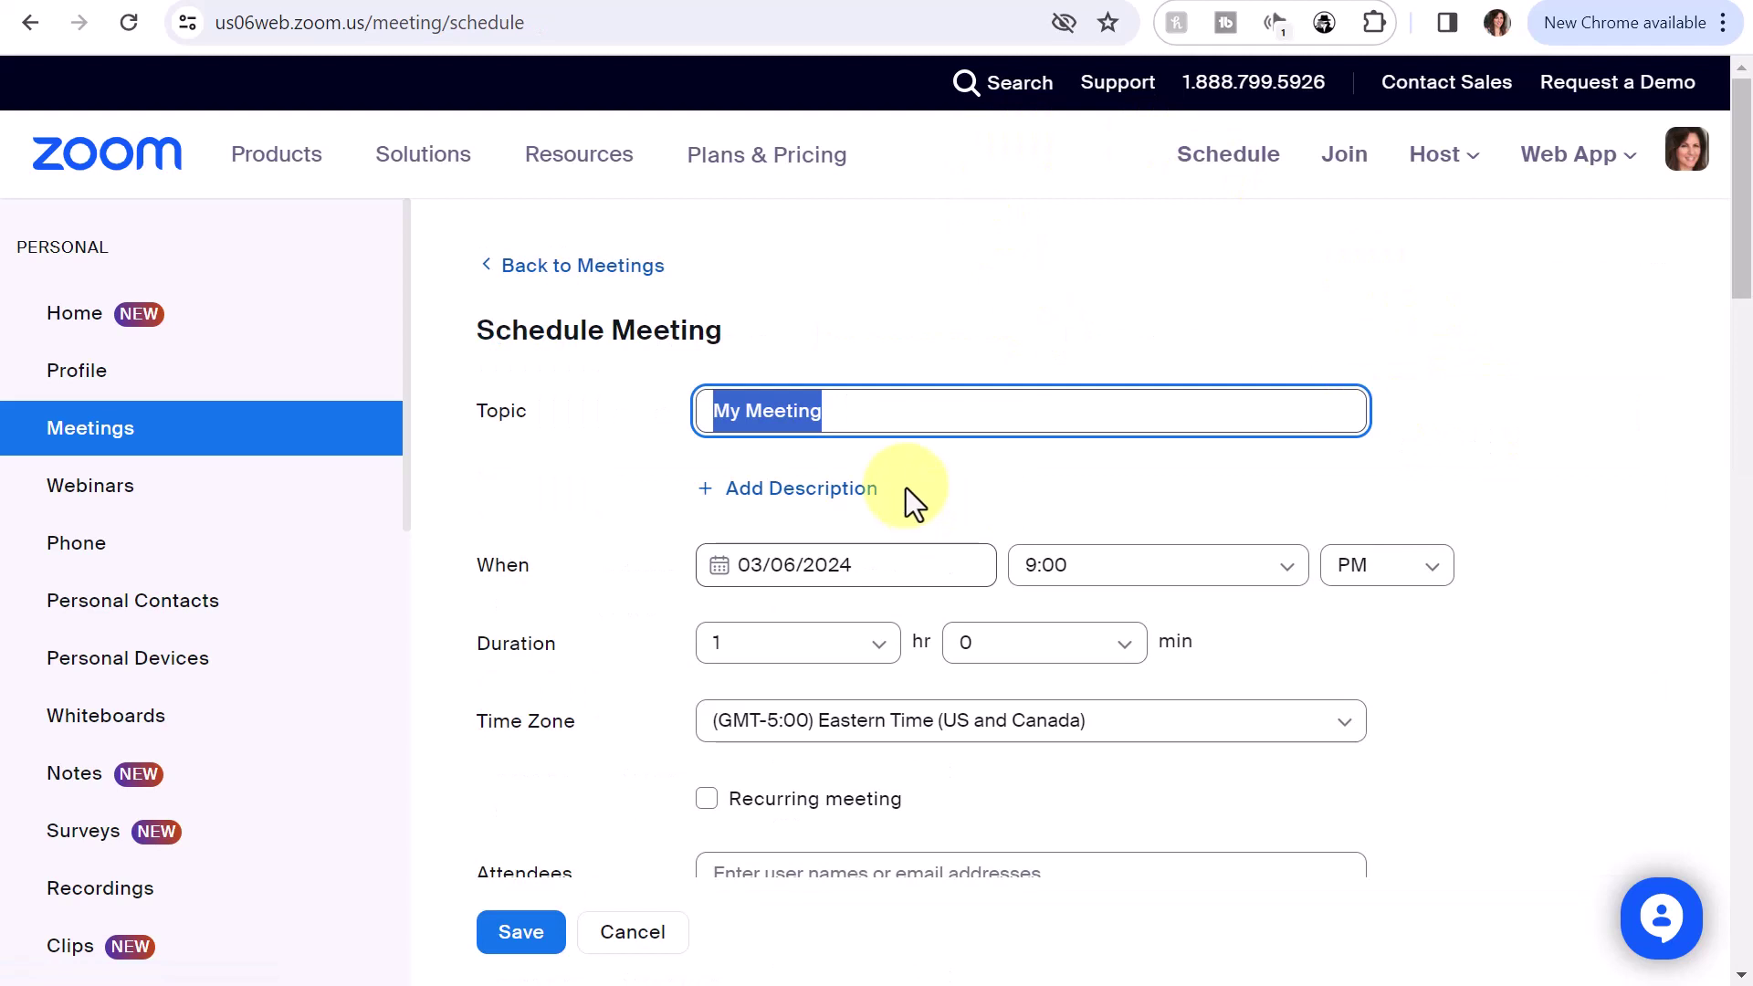
text(New Test Mee)
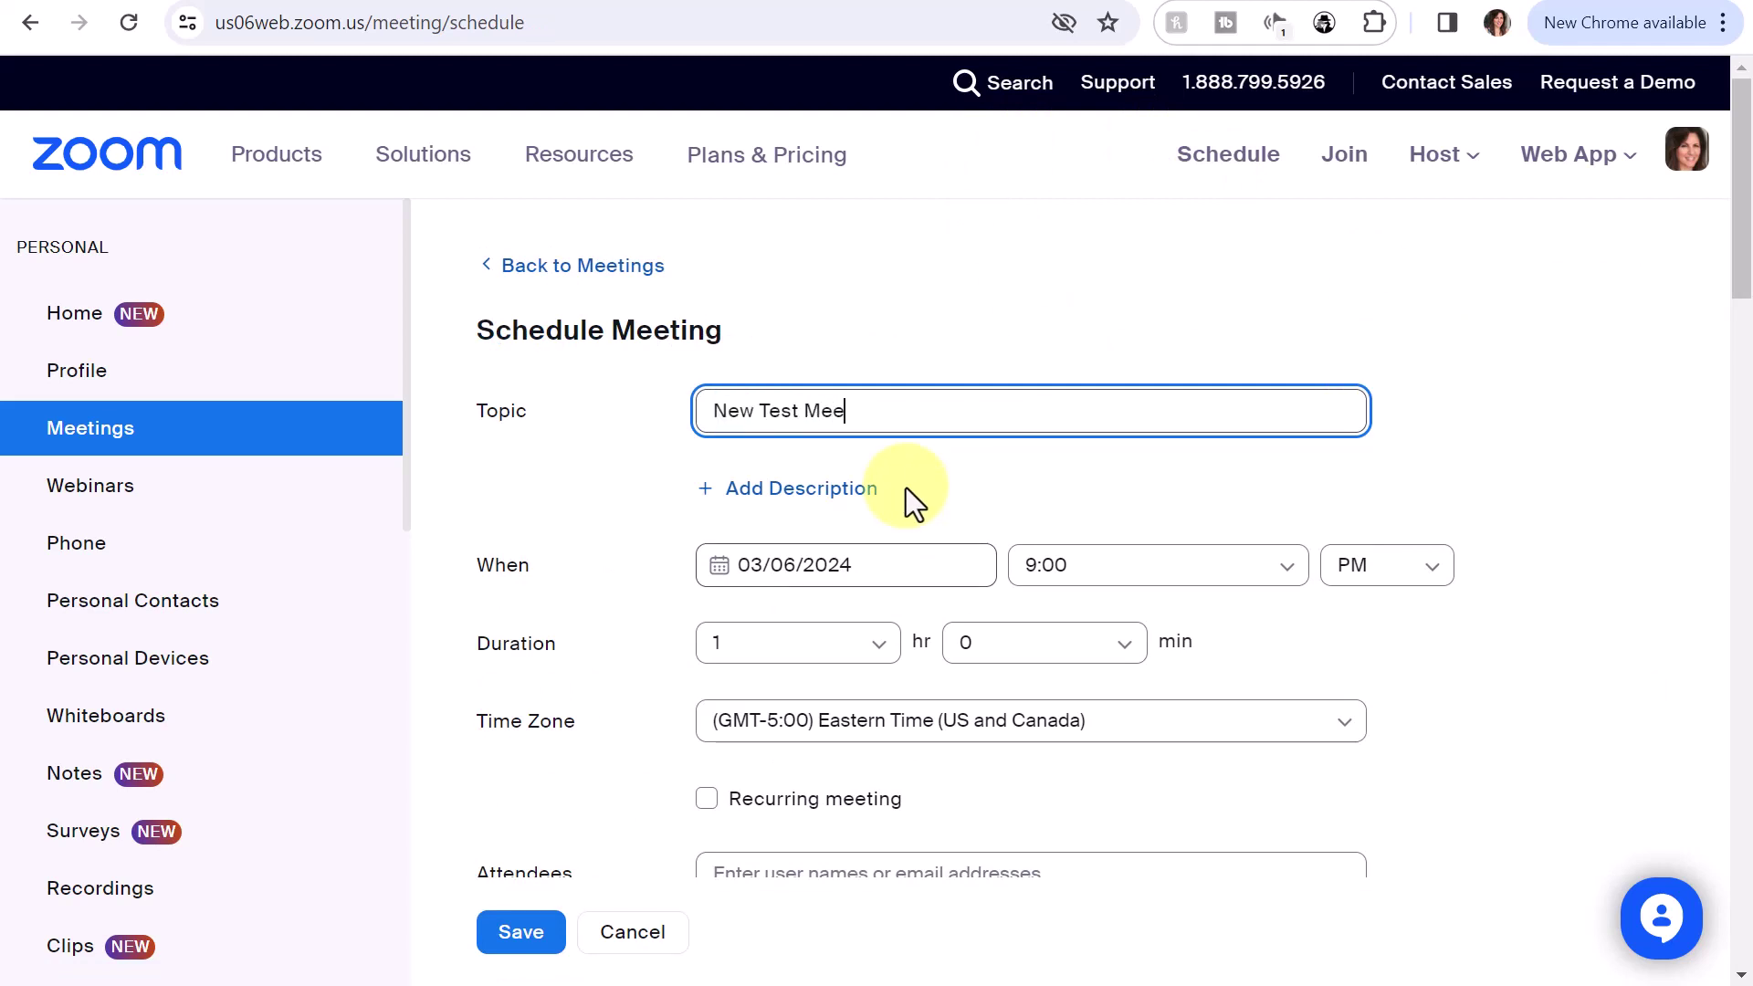
text(ting)
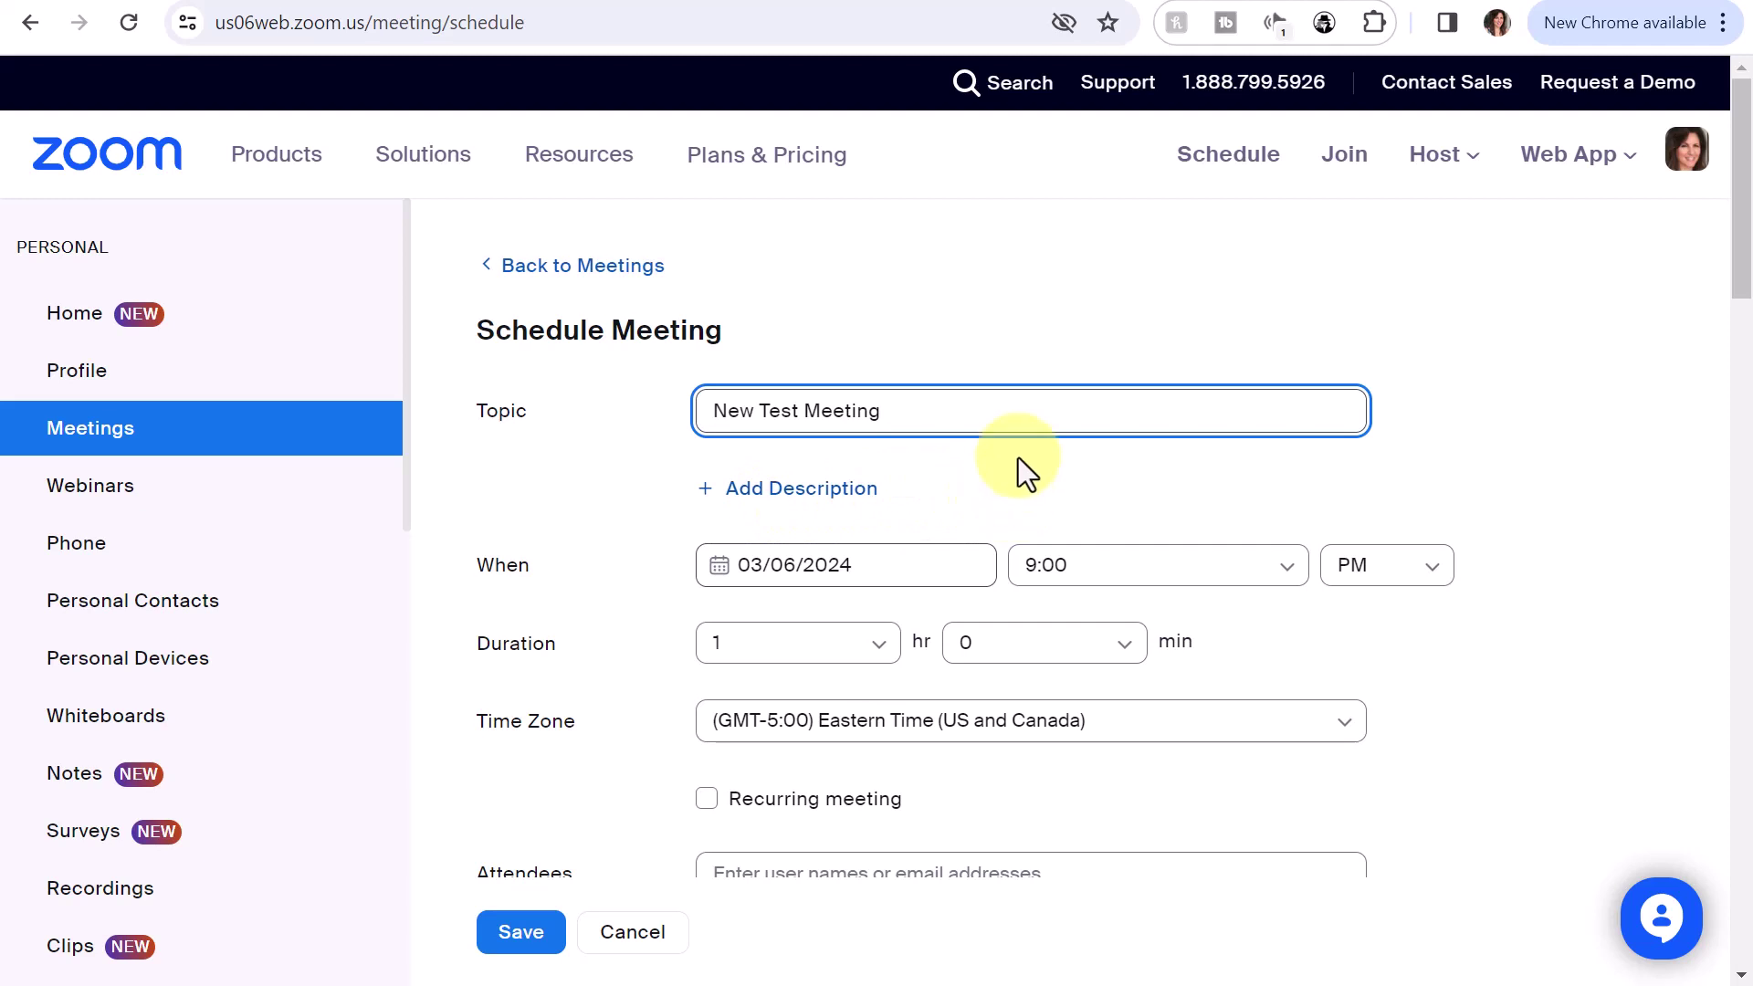
scroll(1017, 457, down, 1)
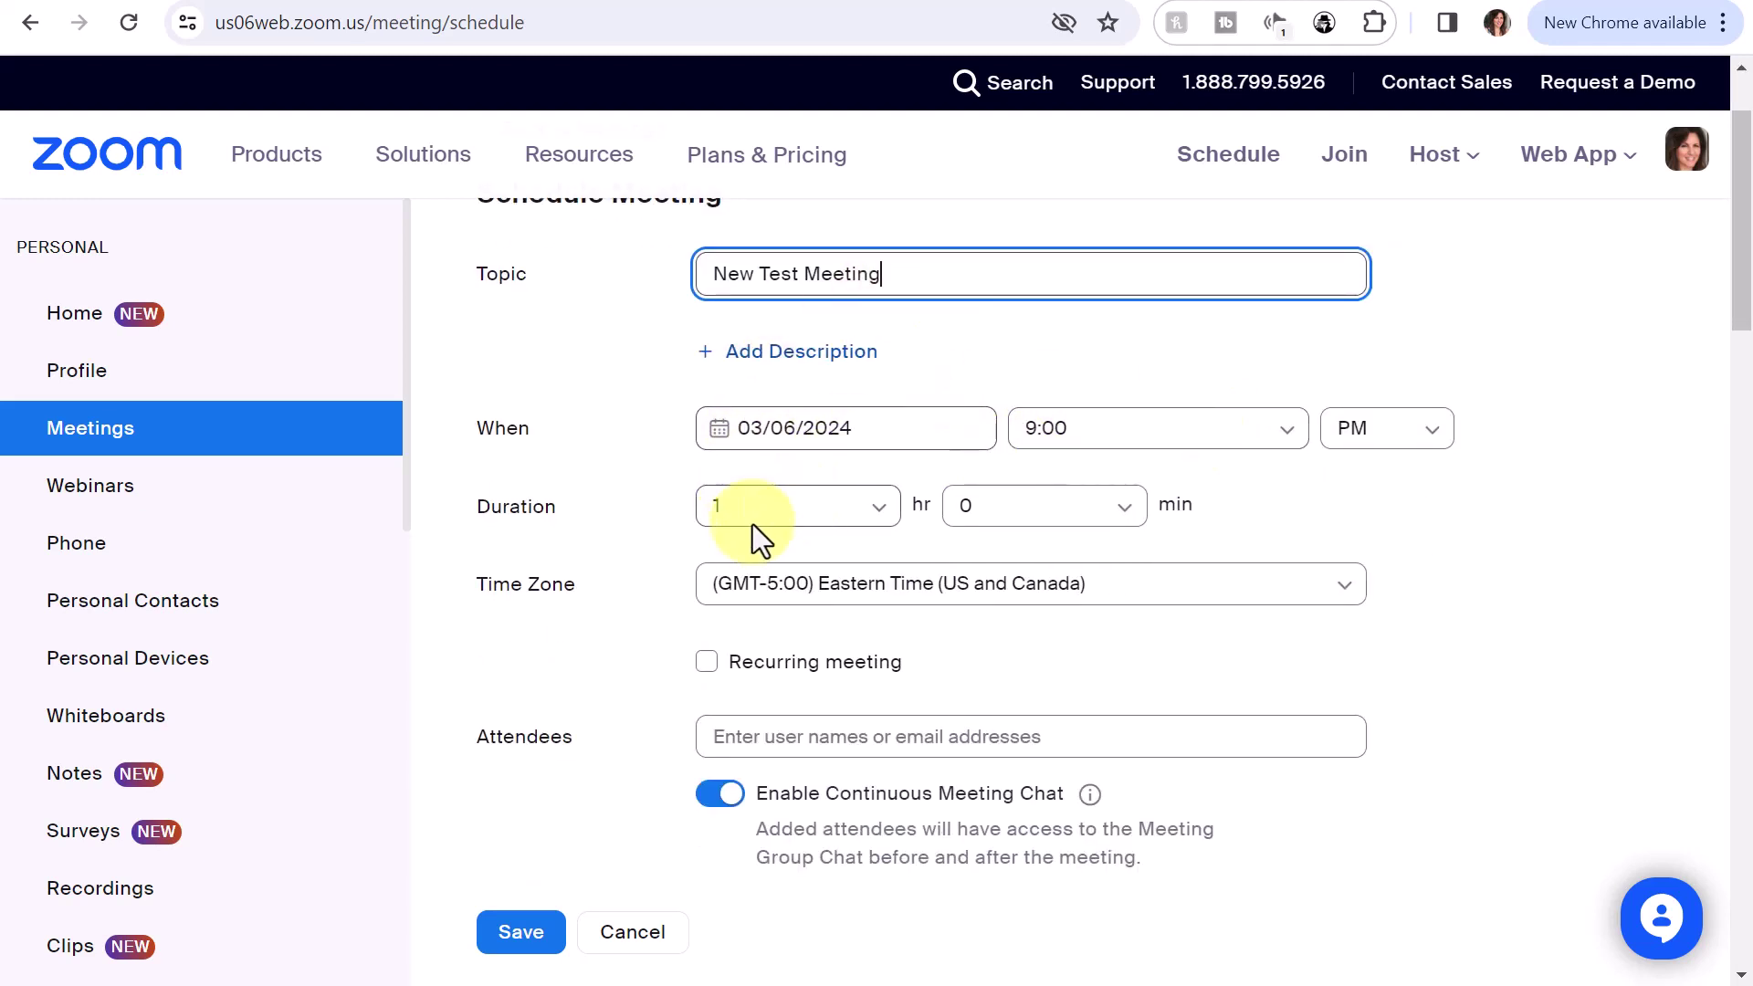
scroll(946, 424, down, 1)
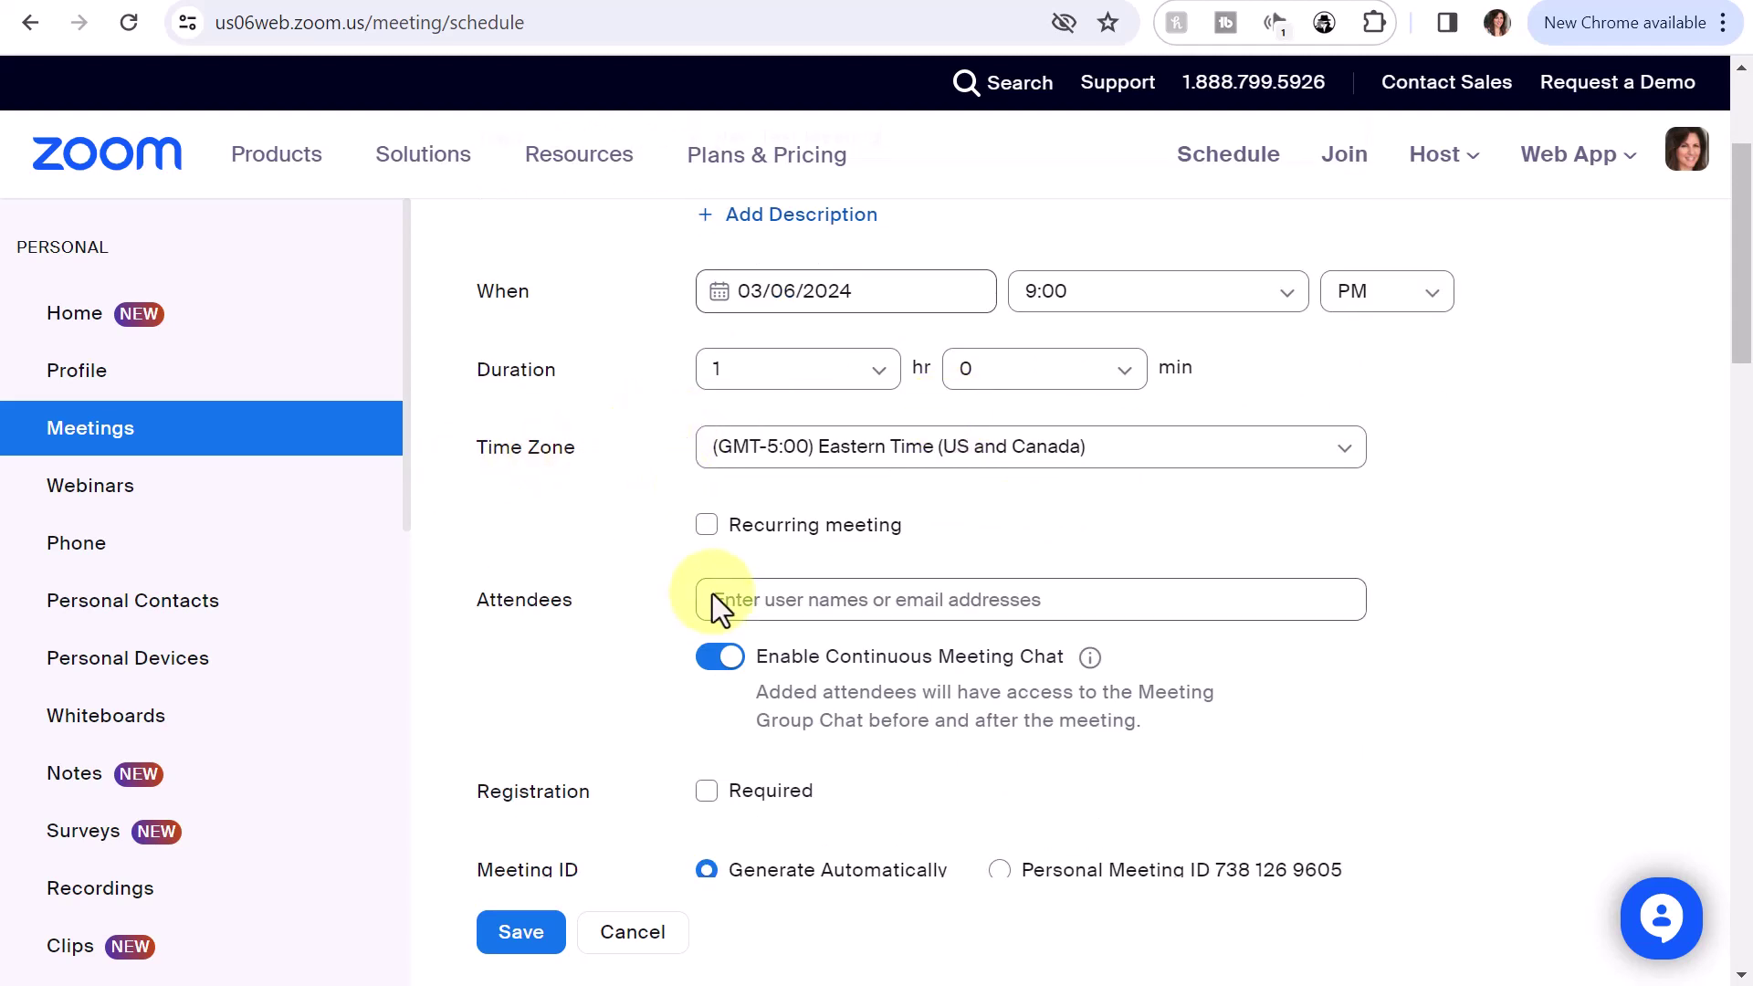
Make the meeting recur monthly on day 6, ending 09/06/2024 with 7 occurrences.
click(707, 529)
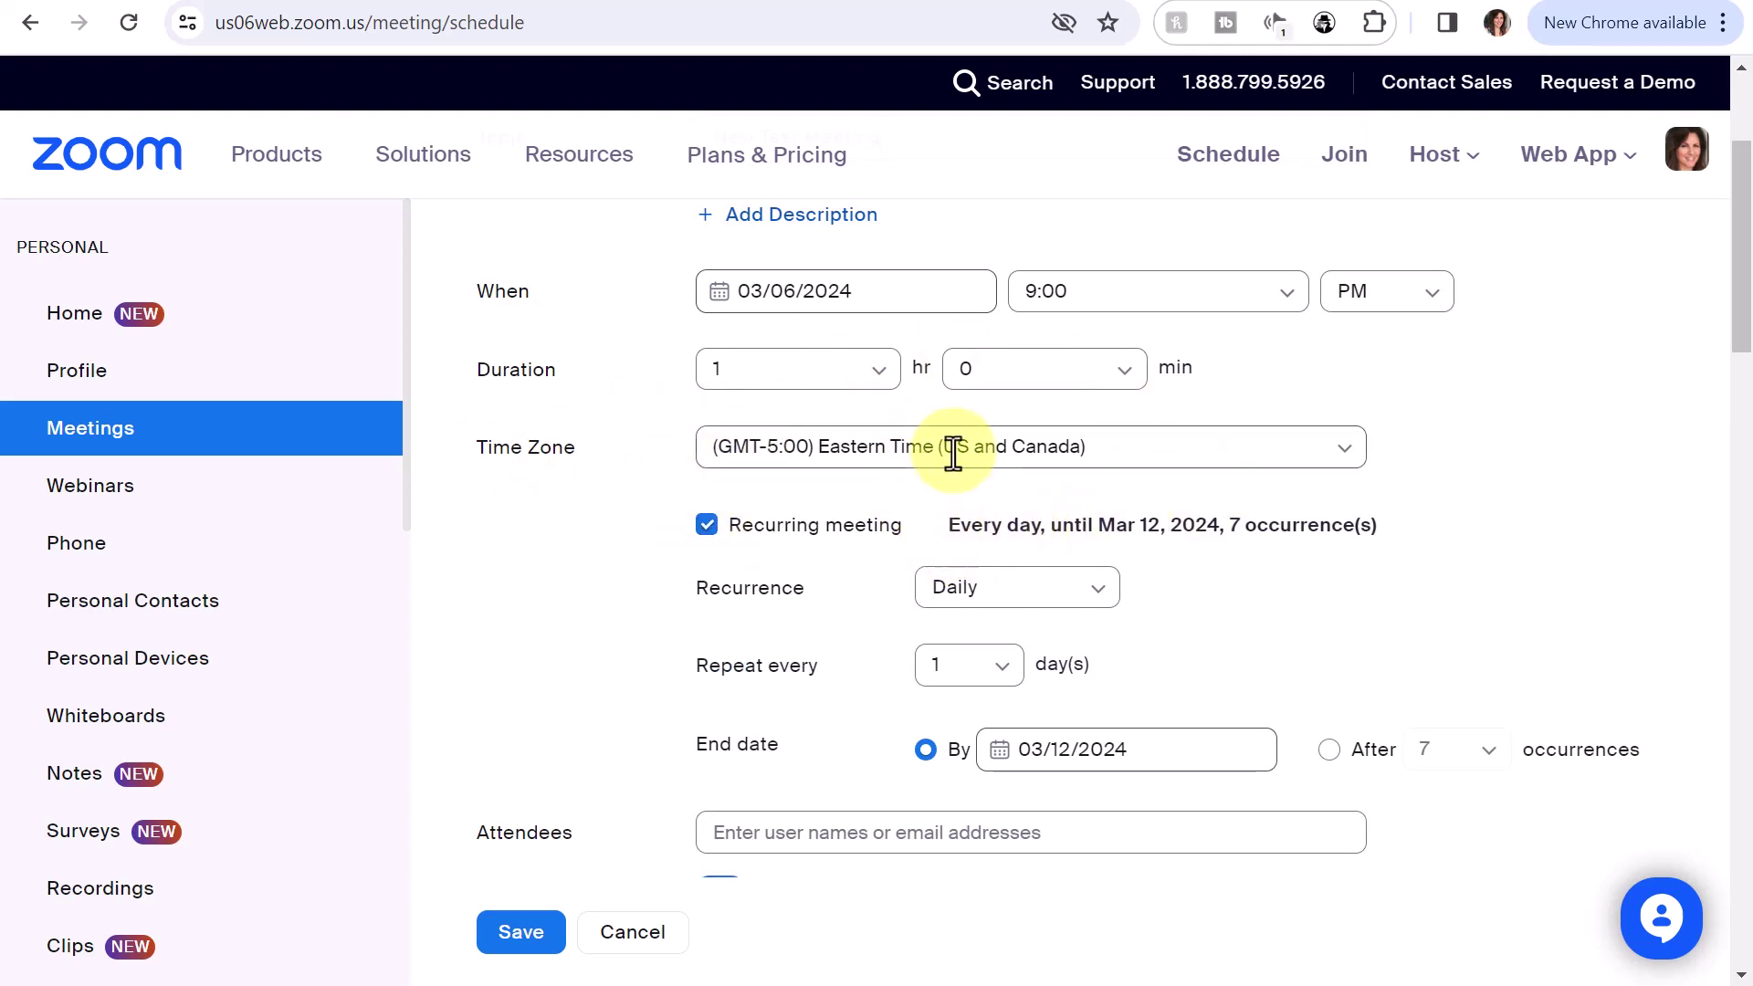
click(1102, 598)
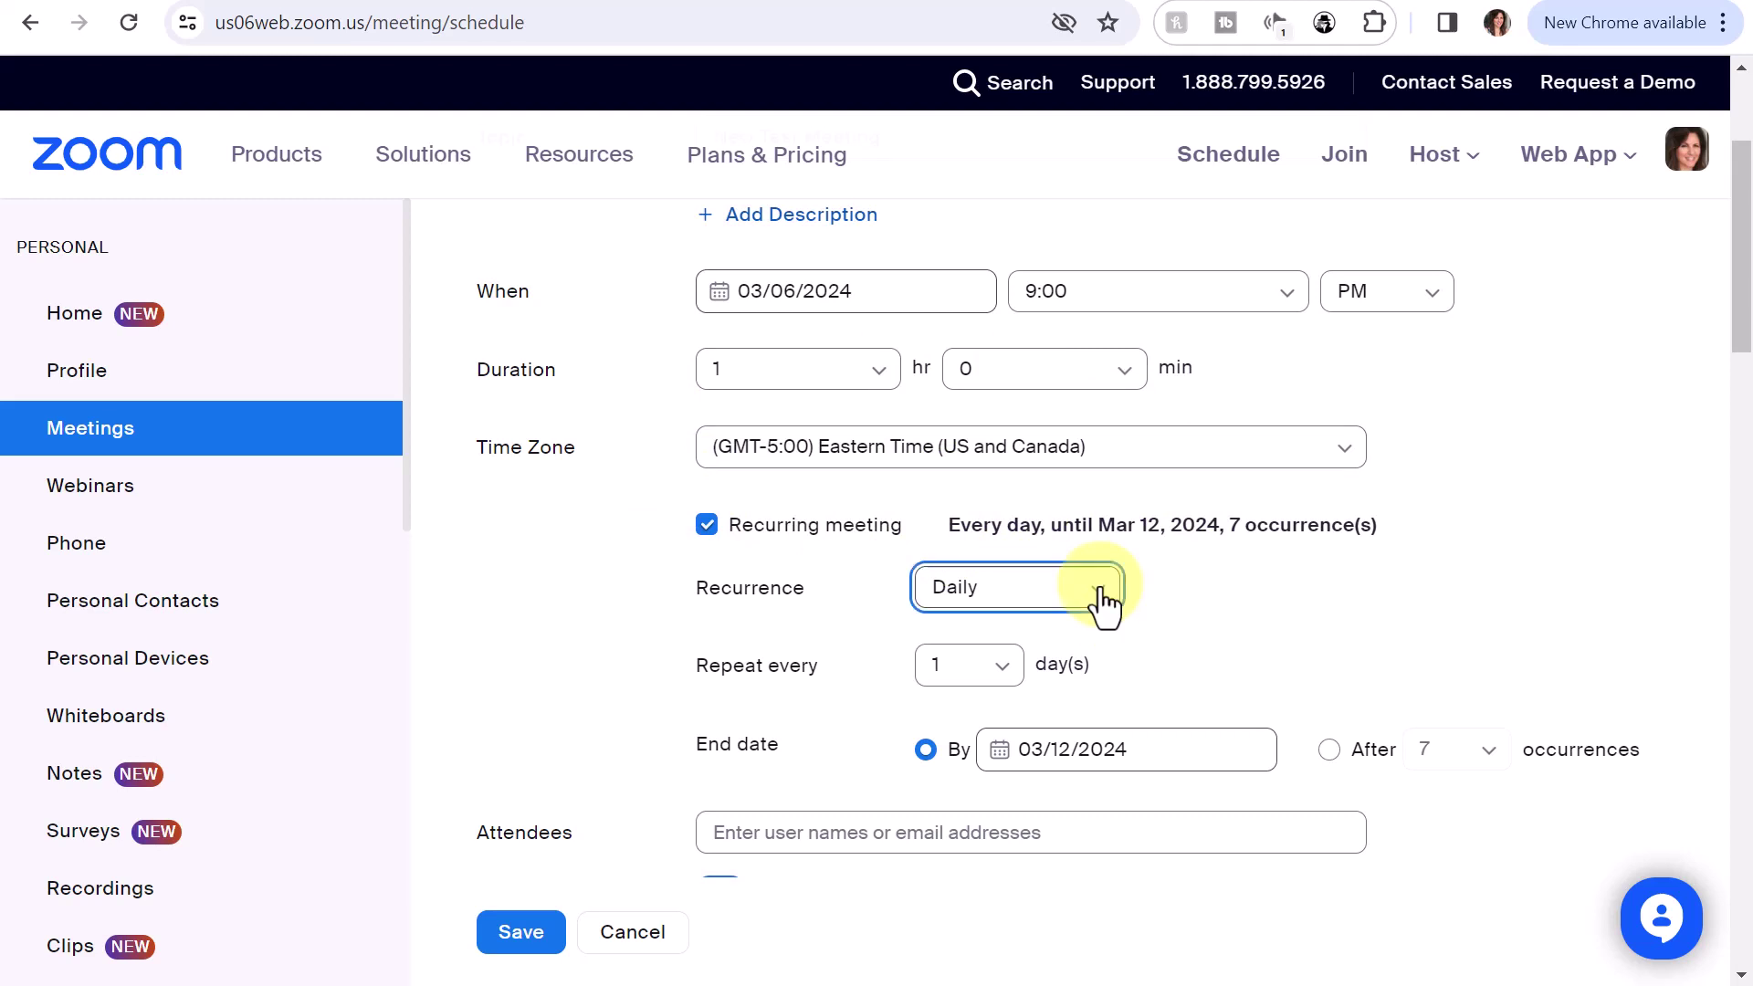
click(970, 731)
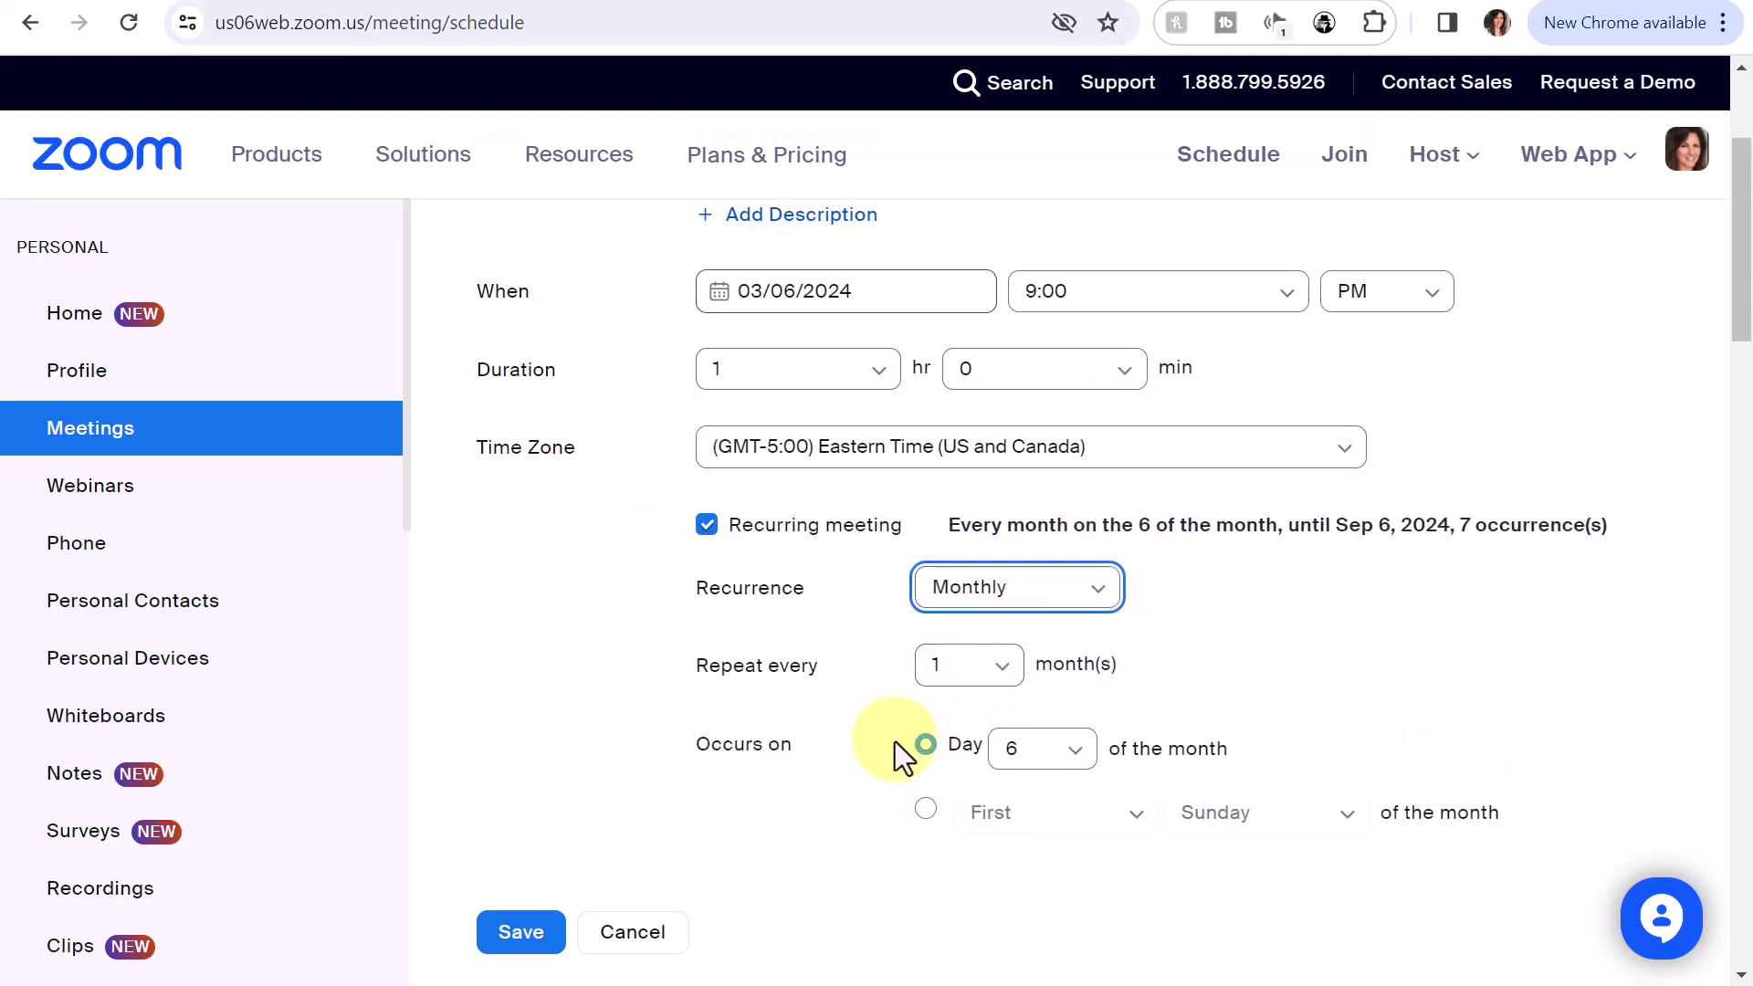
scroll(1110, 743, down, 2)
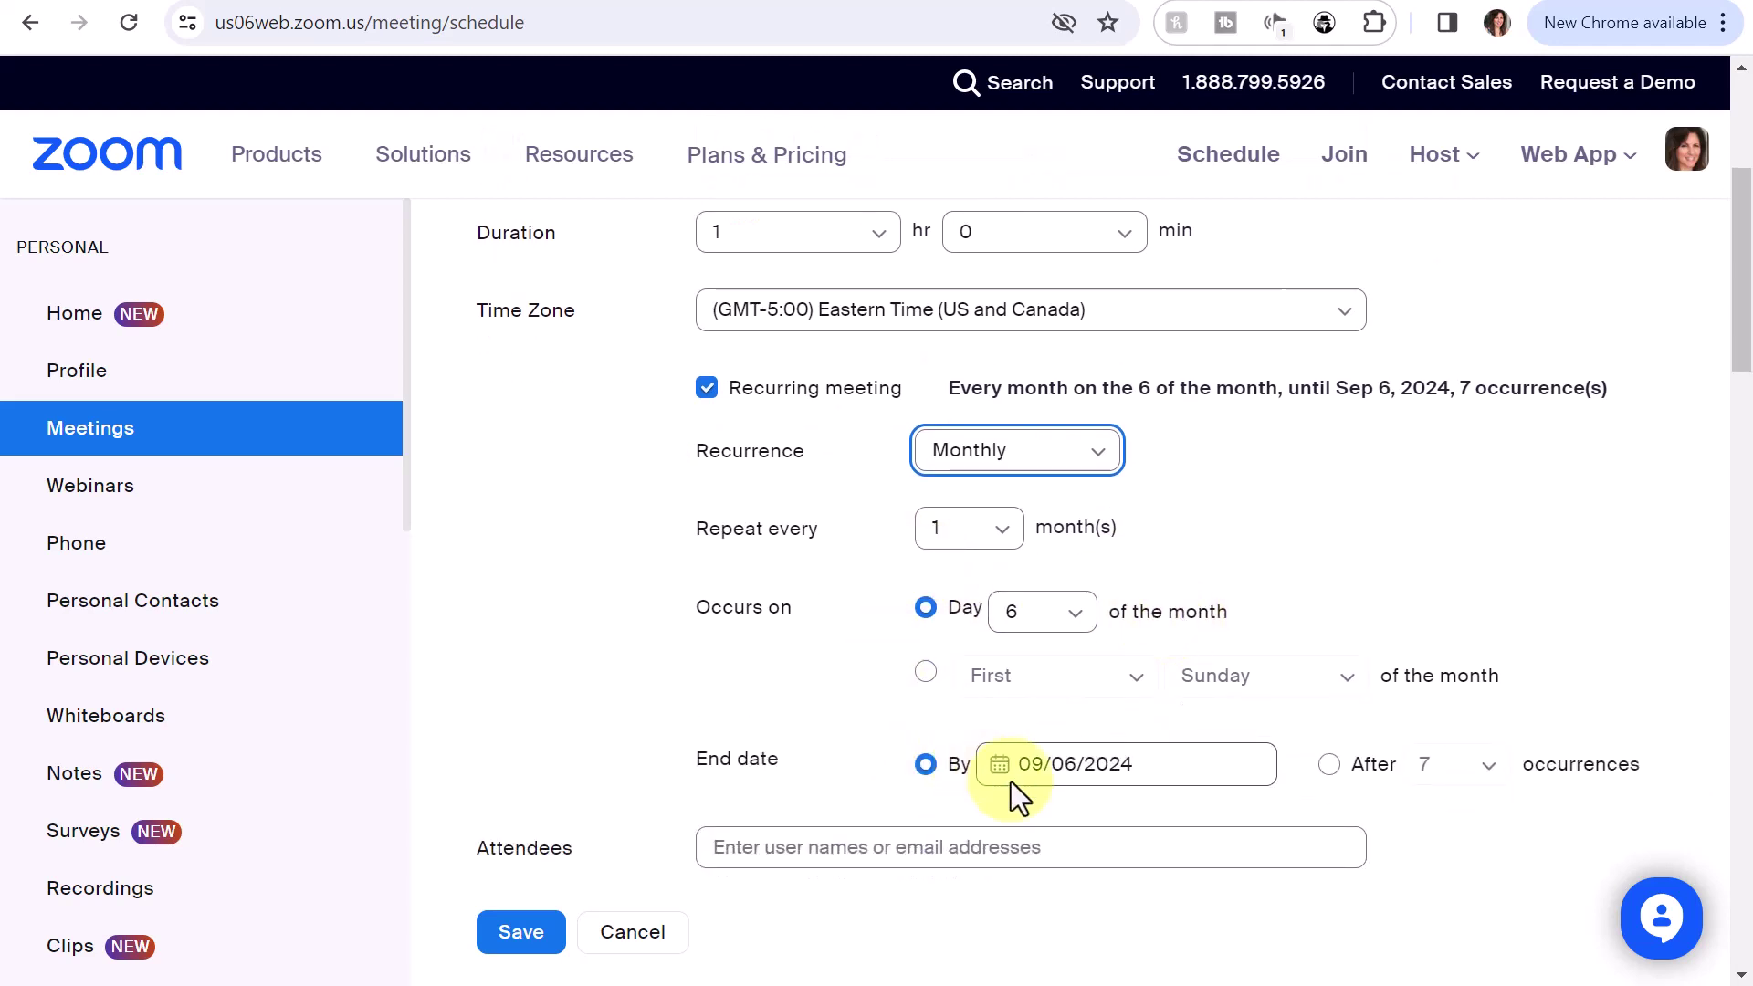
Move the recurrence end date back to July 2024 and save the meeting.
click(1056, 765)
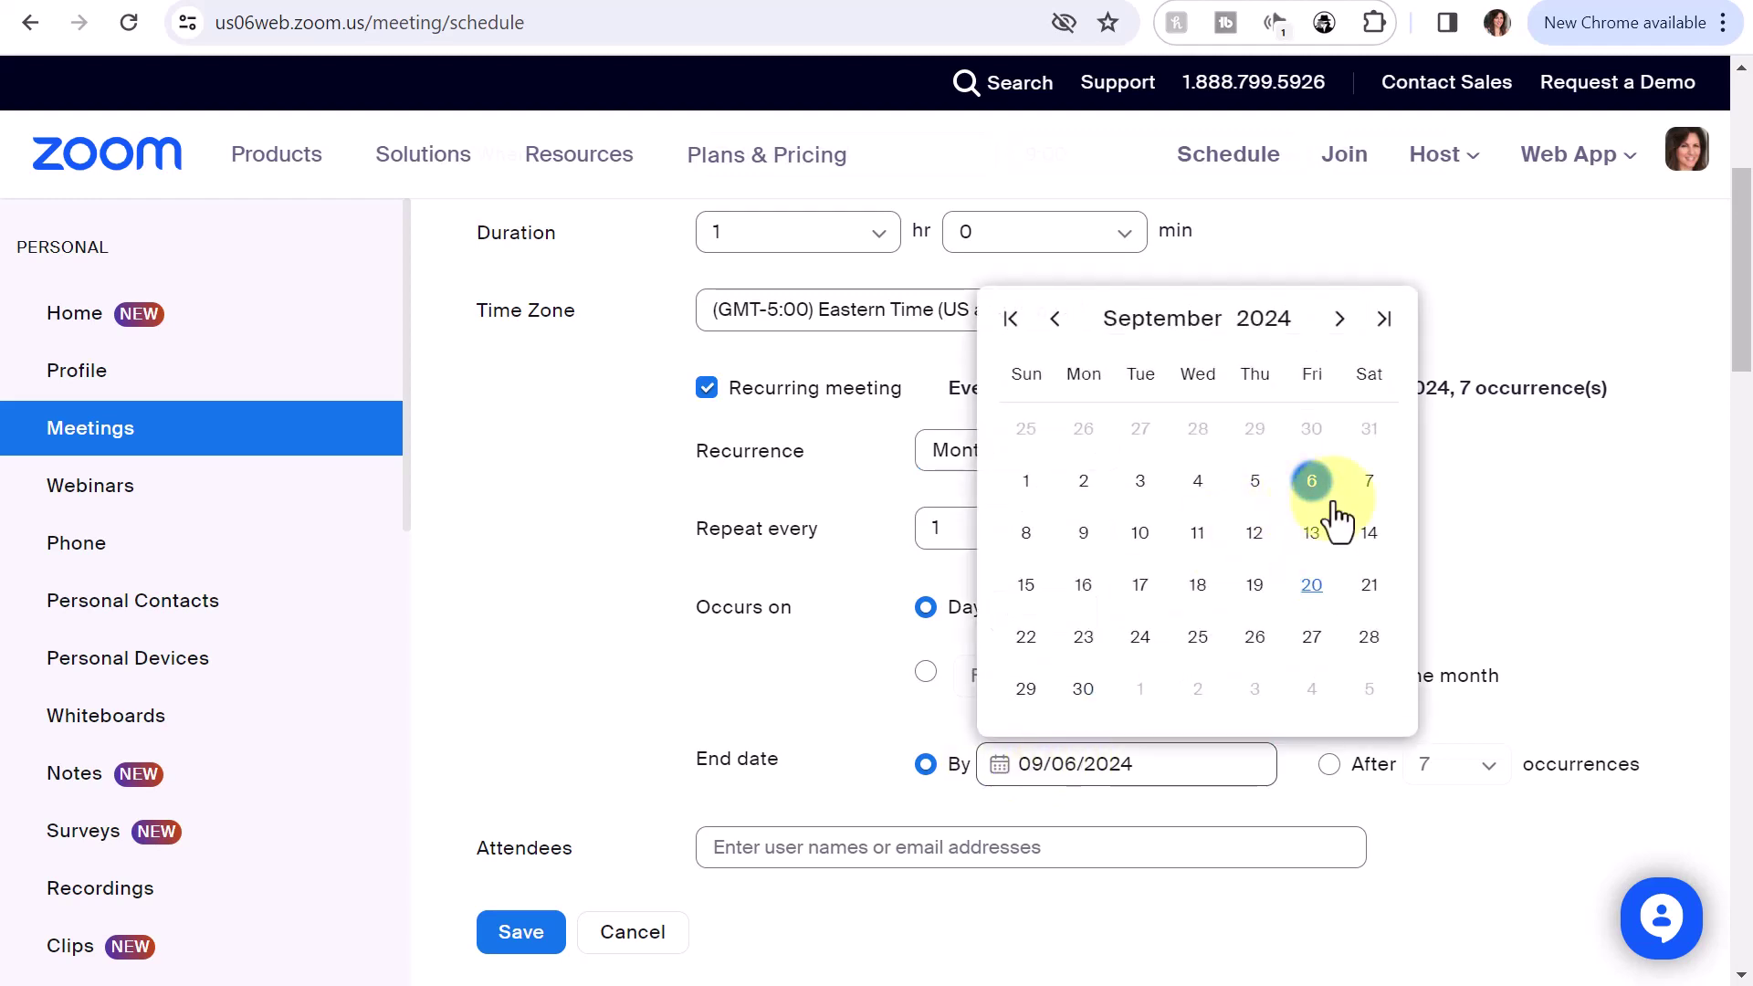
click(1055, 319)
click(1055, 320)
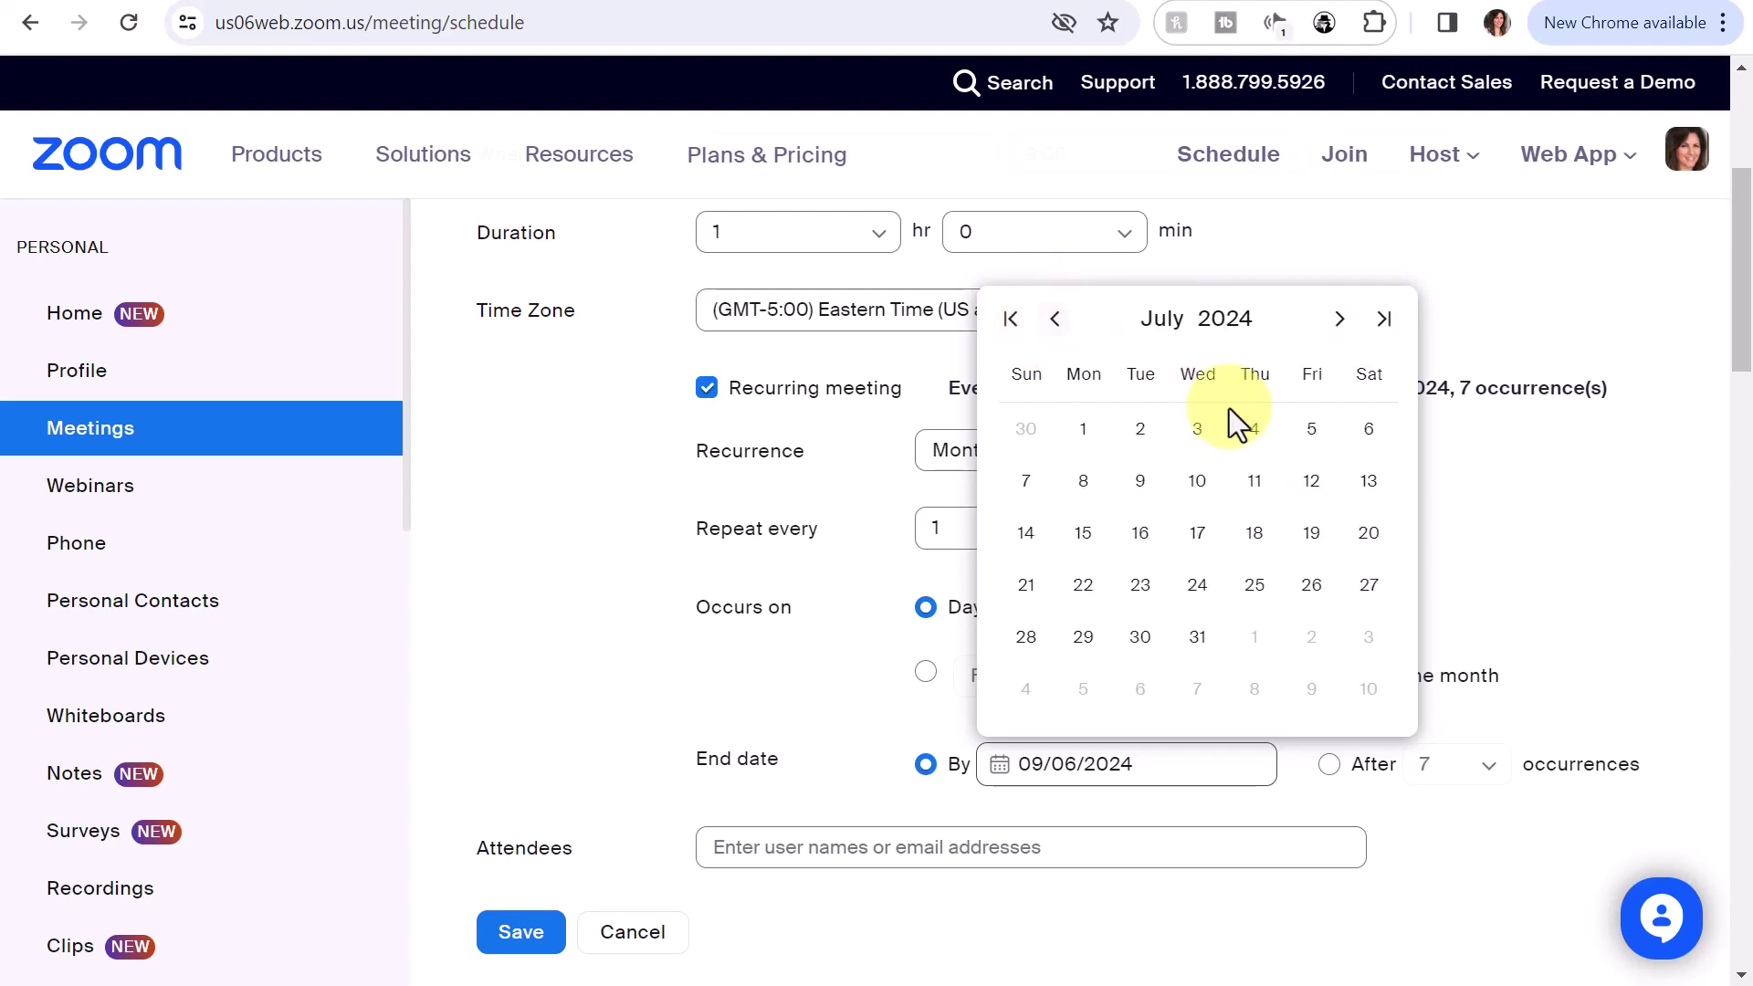
click(1026, 493)
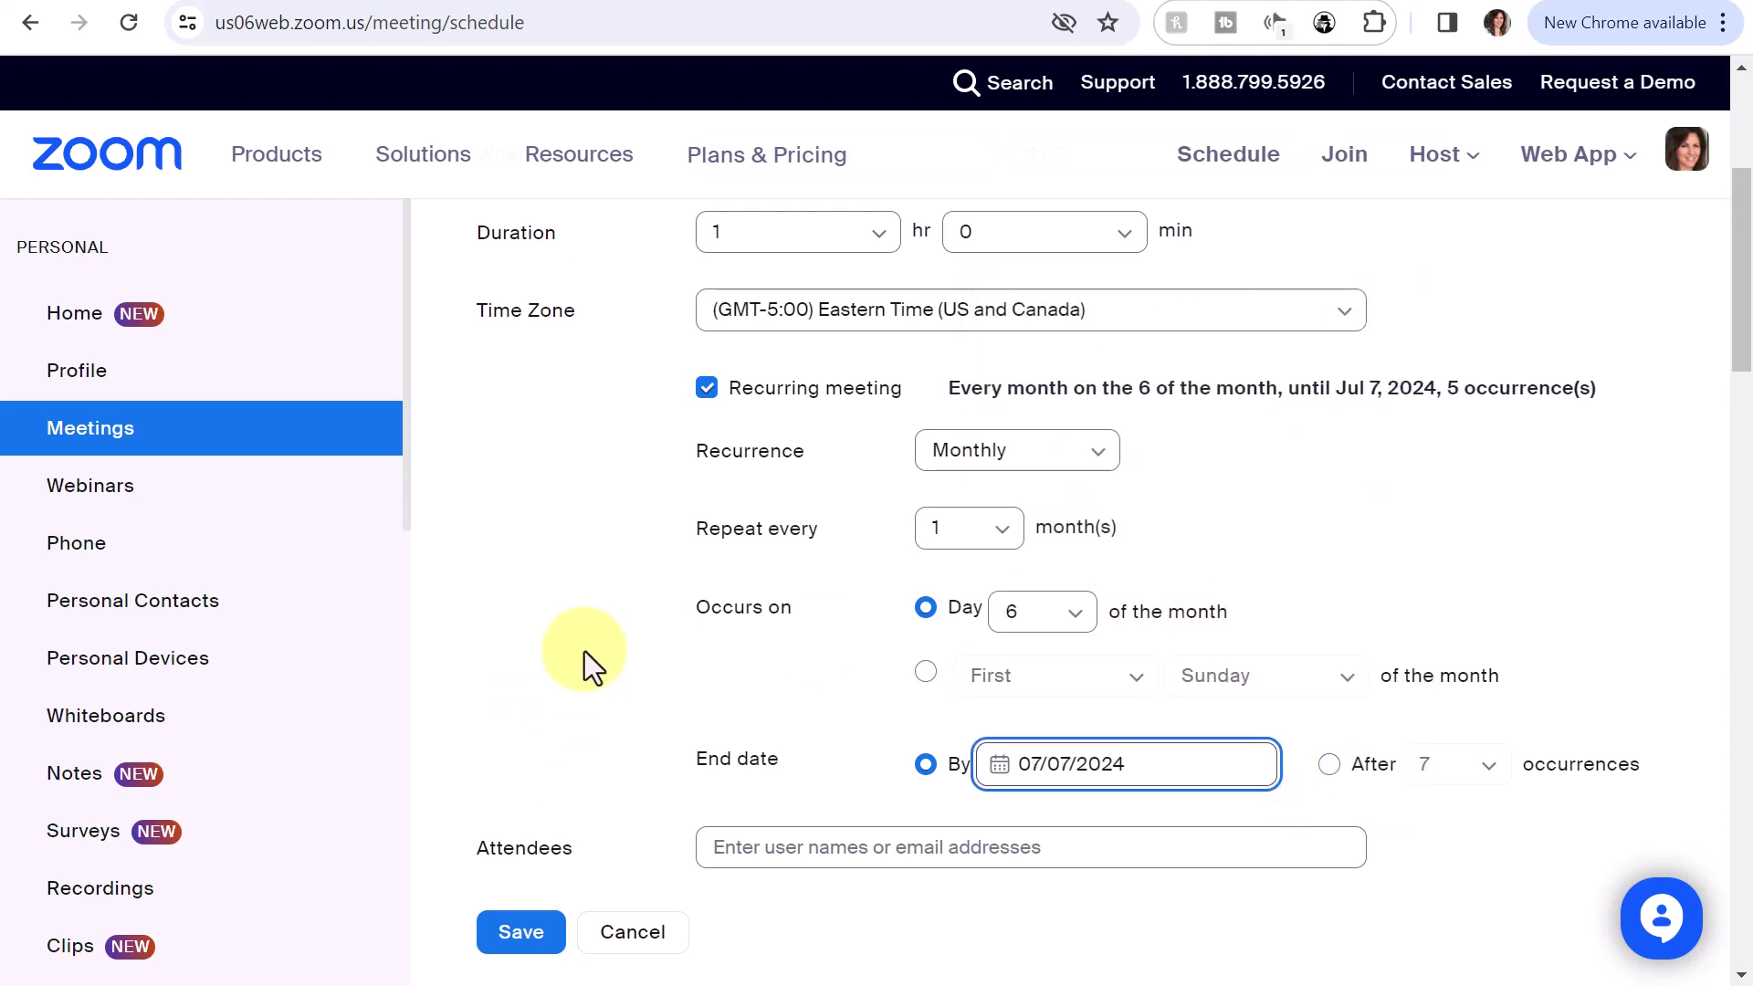
scroll(584, 650, down, 5)
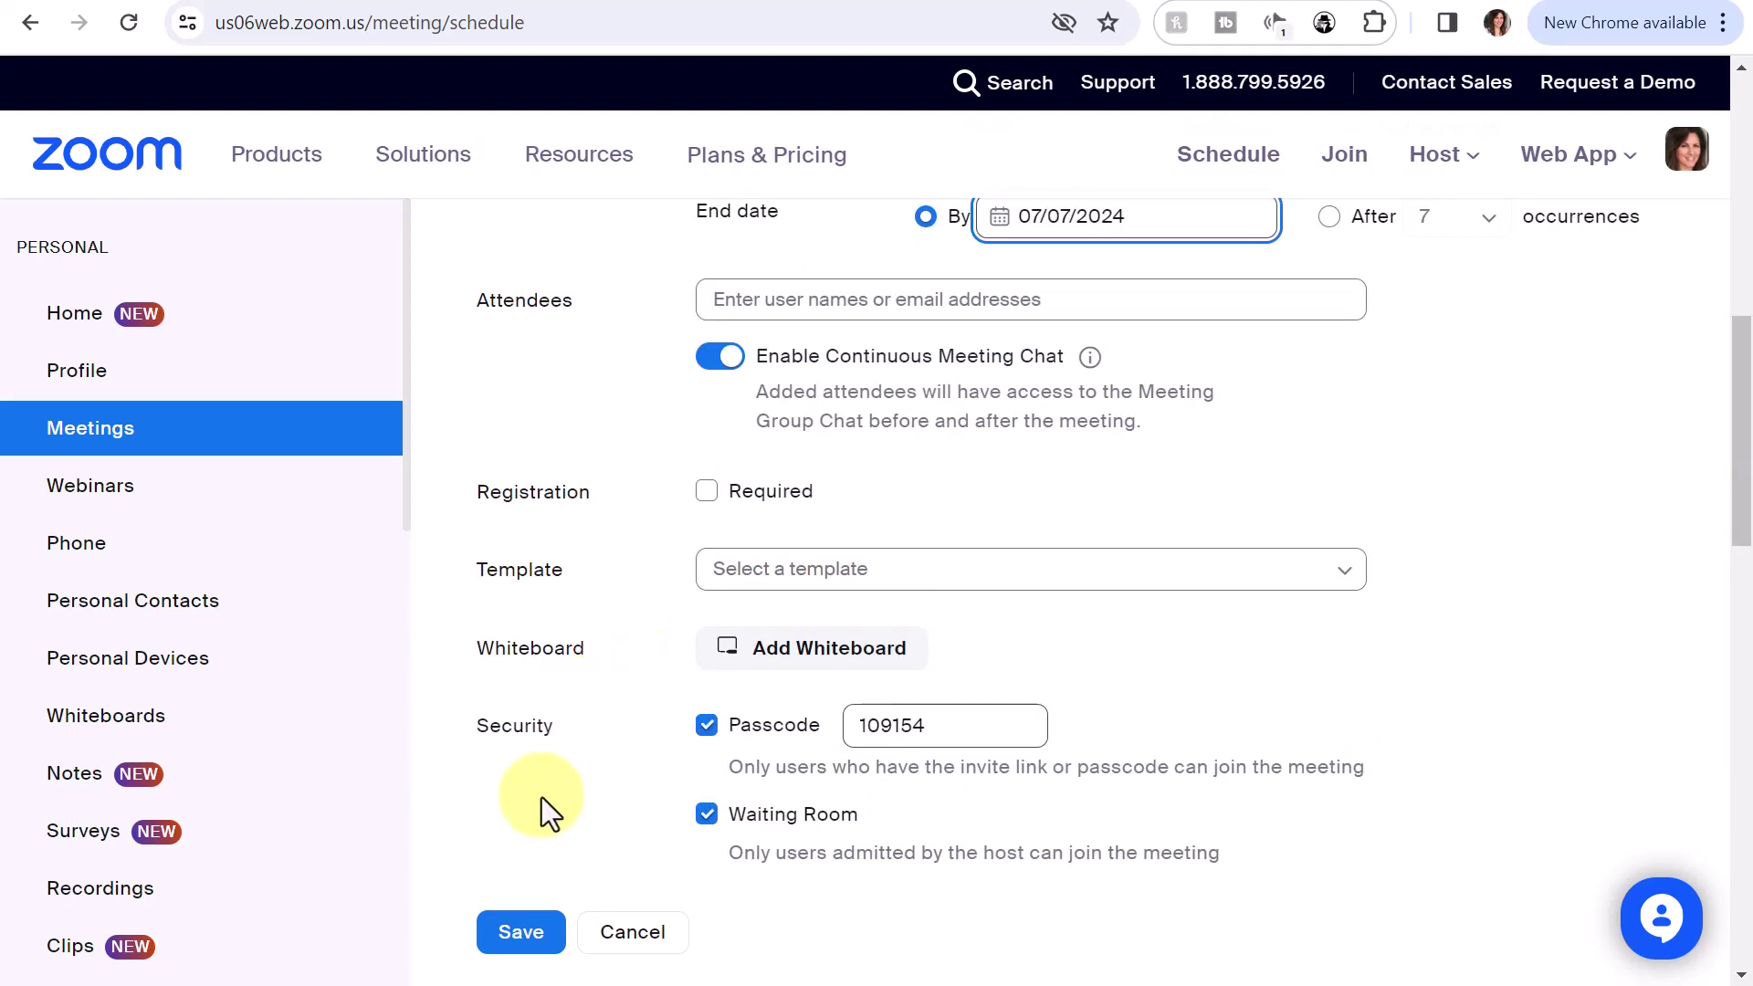
click(518, 920)
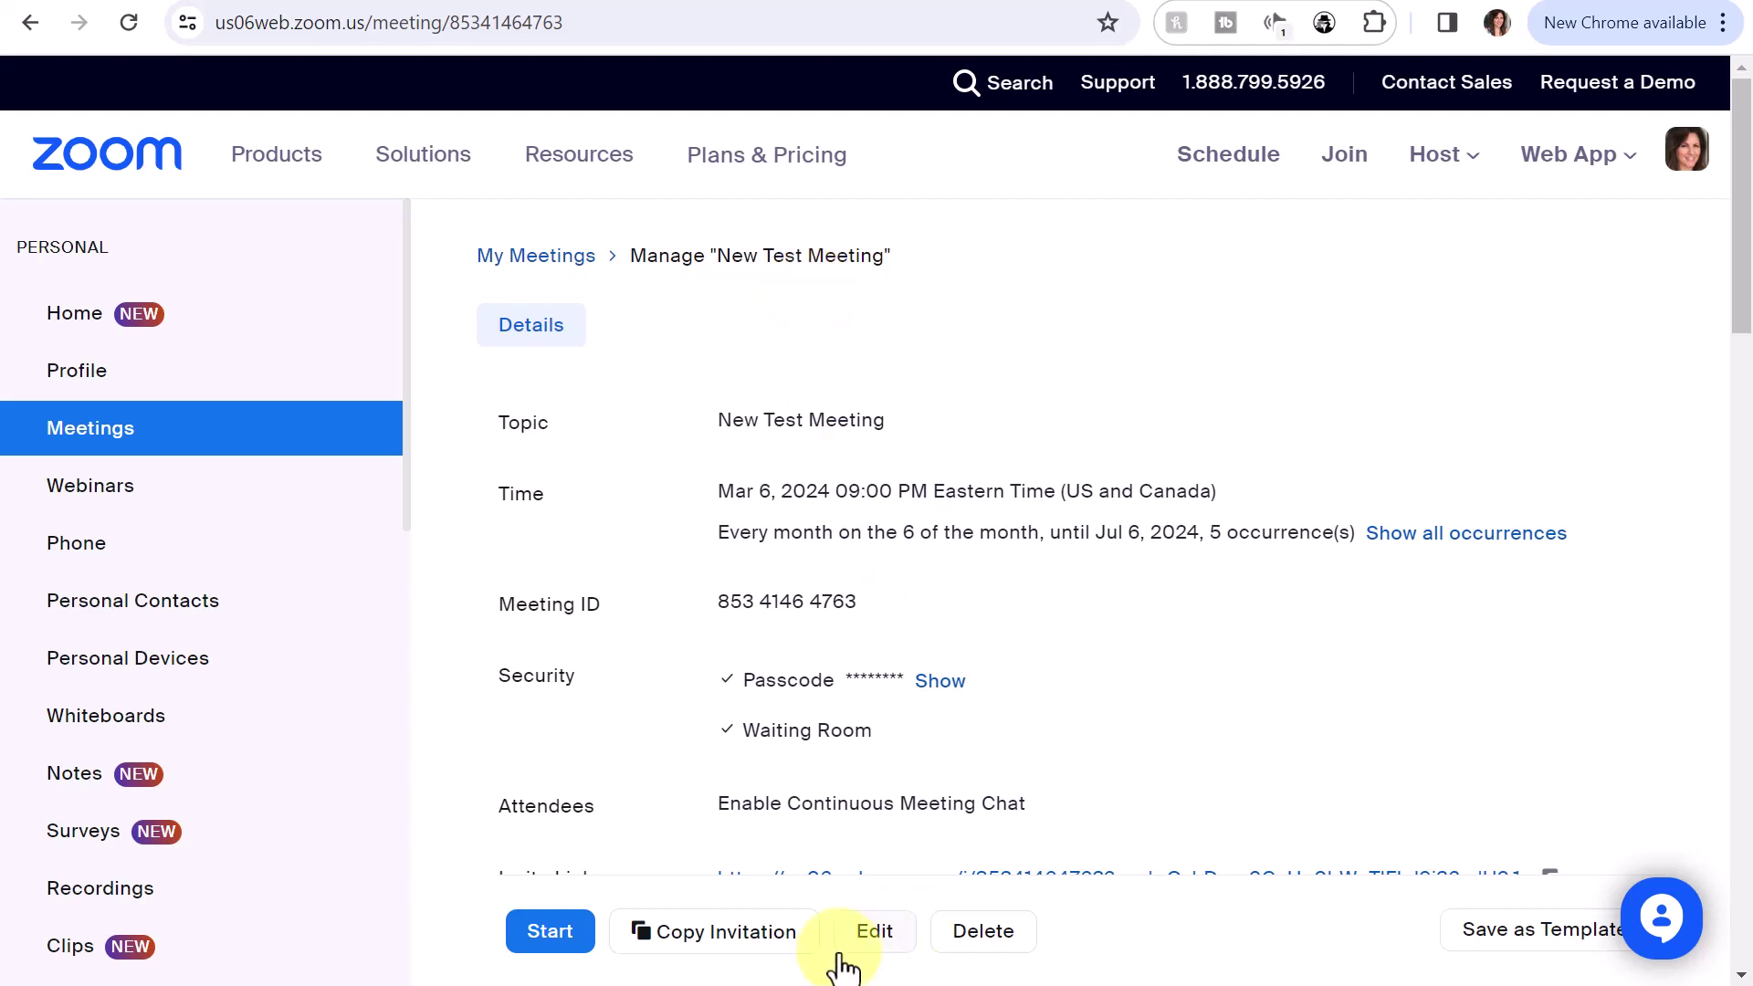
Edit only the Mar 6, 2024 occurrence of New Test Meeting.
click(871, 936)
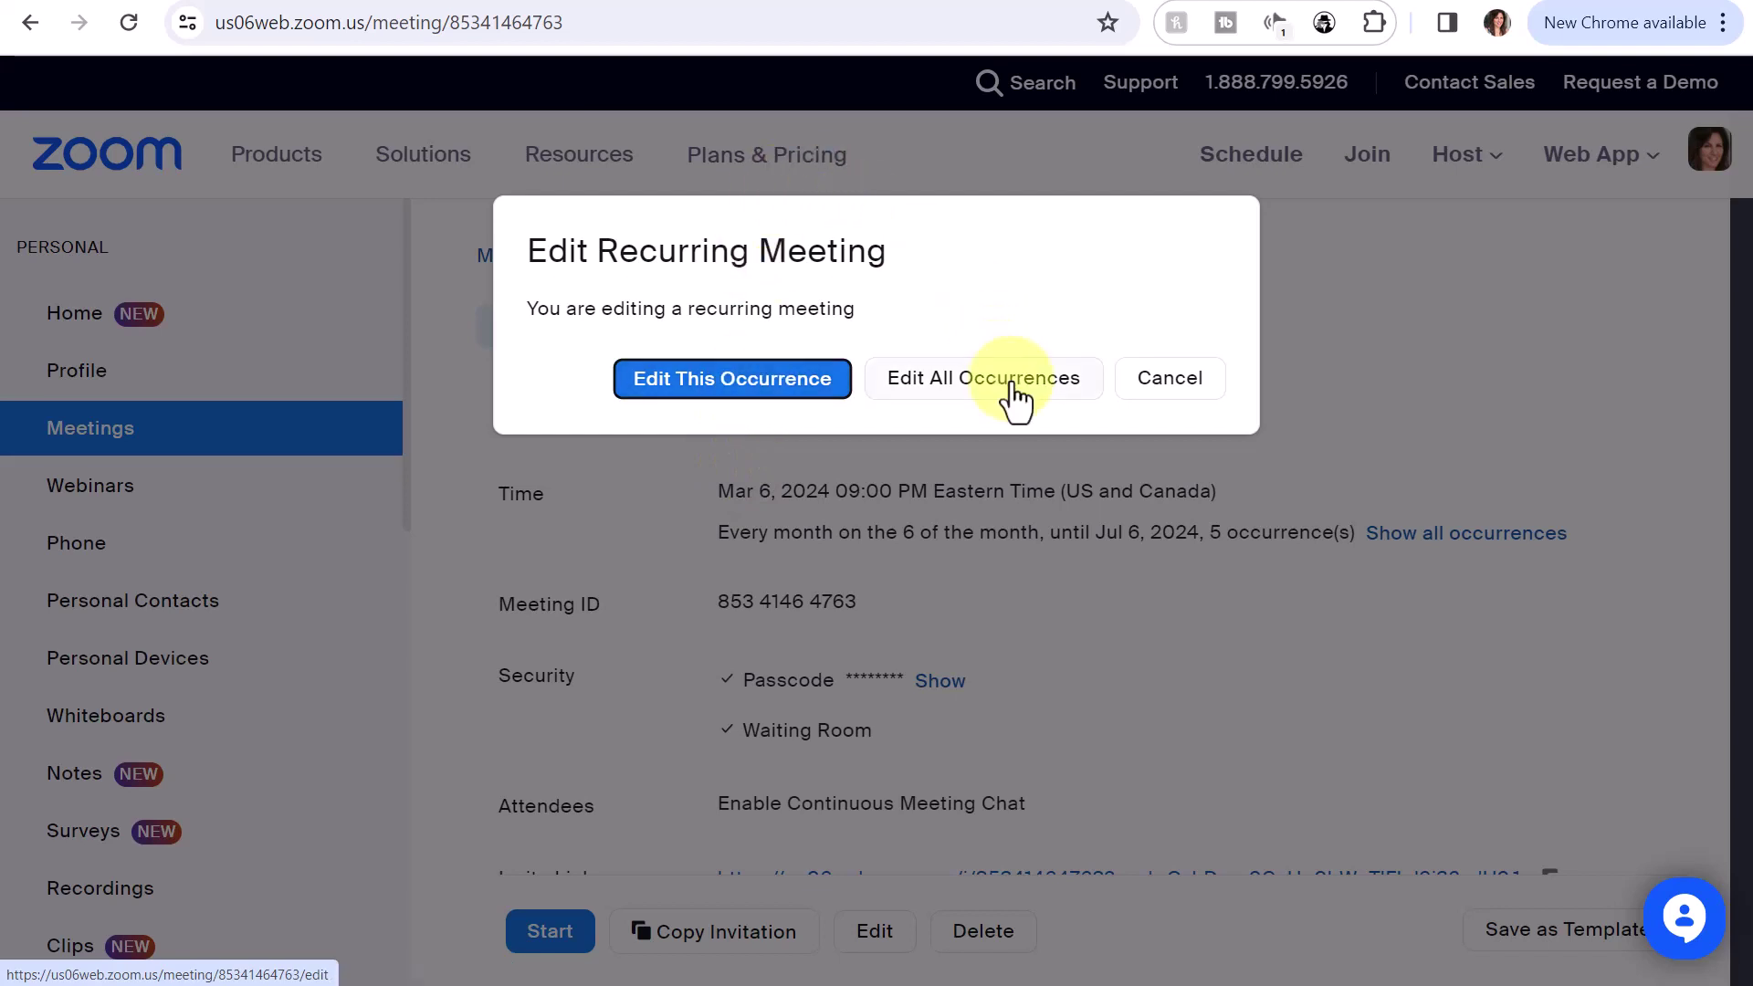
click(758, 385)
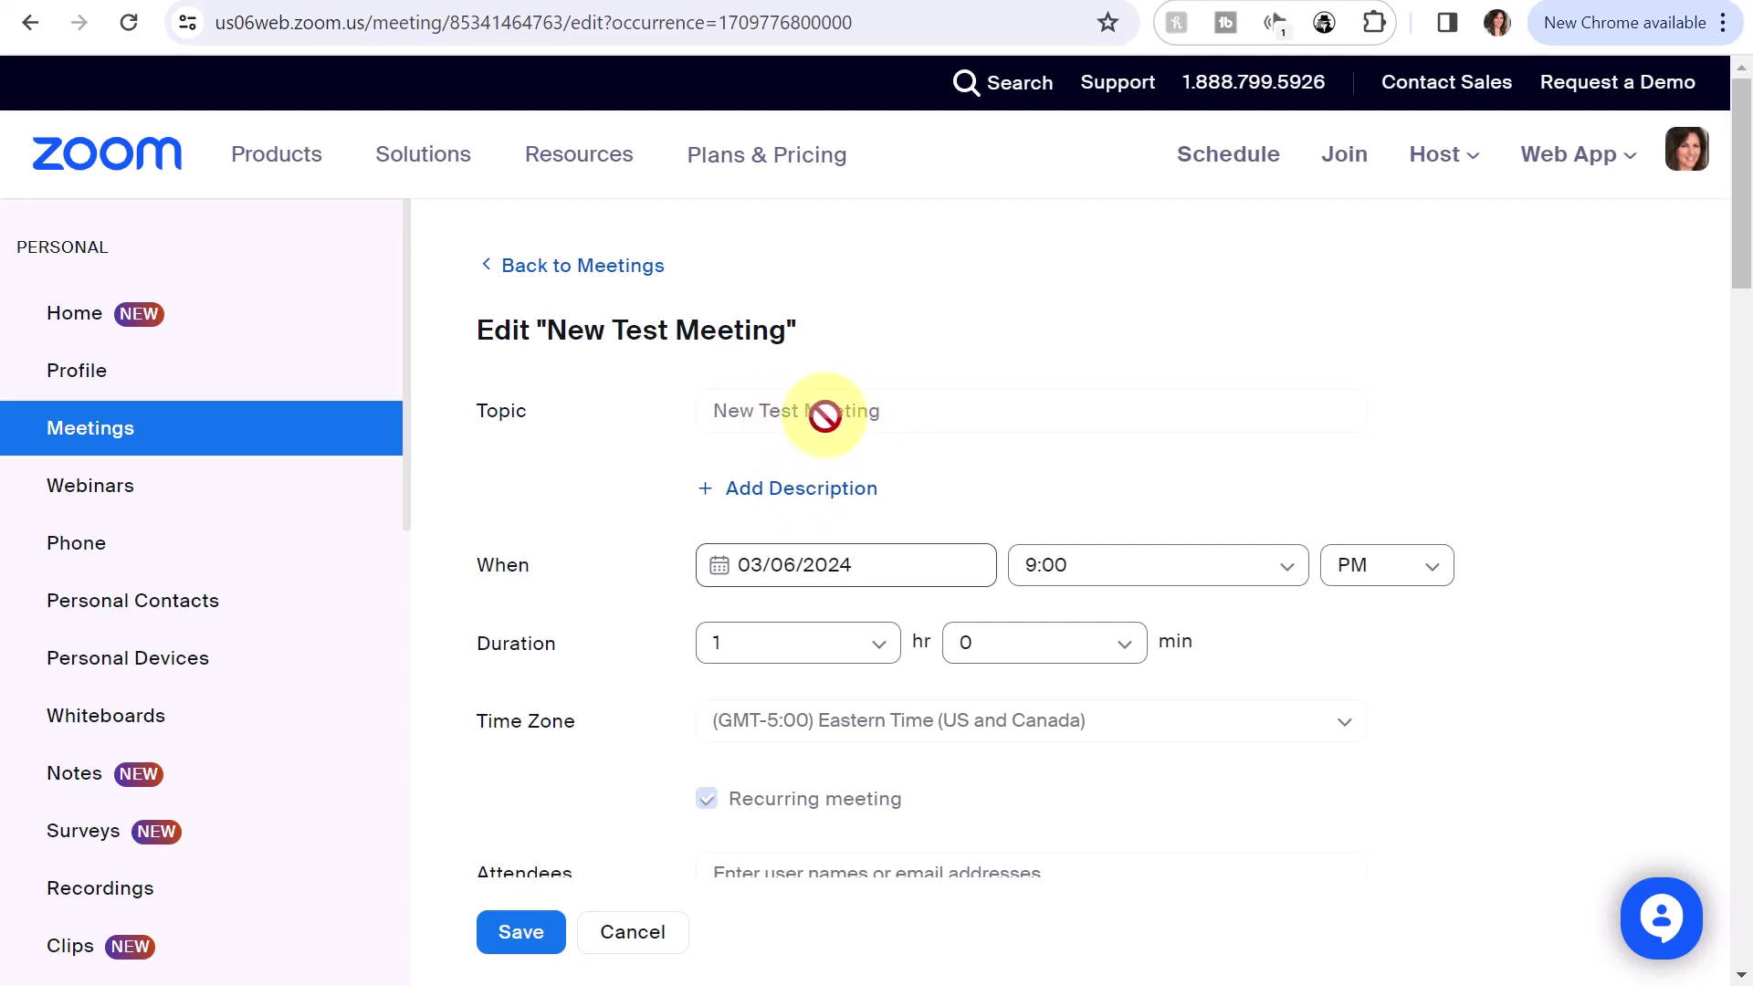
Give the Mar 6 occurrence the description 'March Budget Meeting', select that text, and save.
click(811, 490)
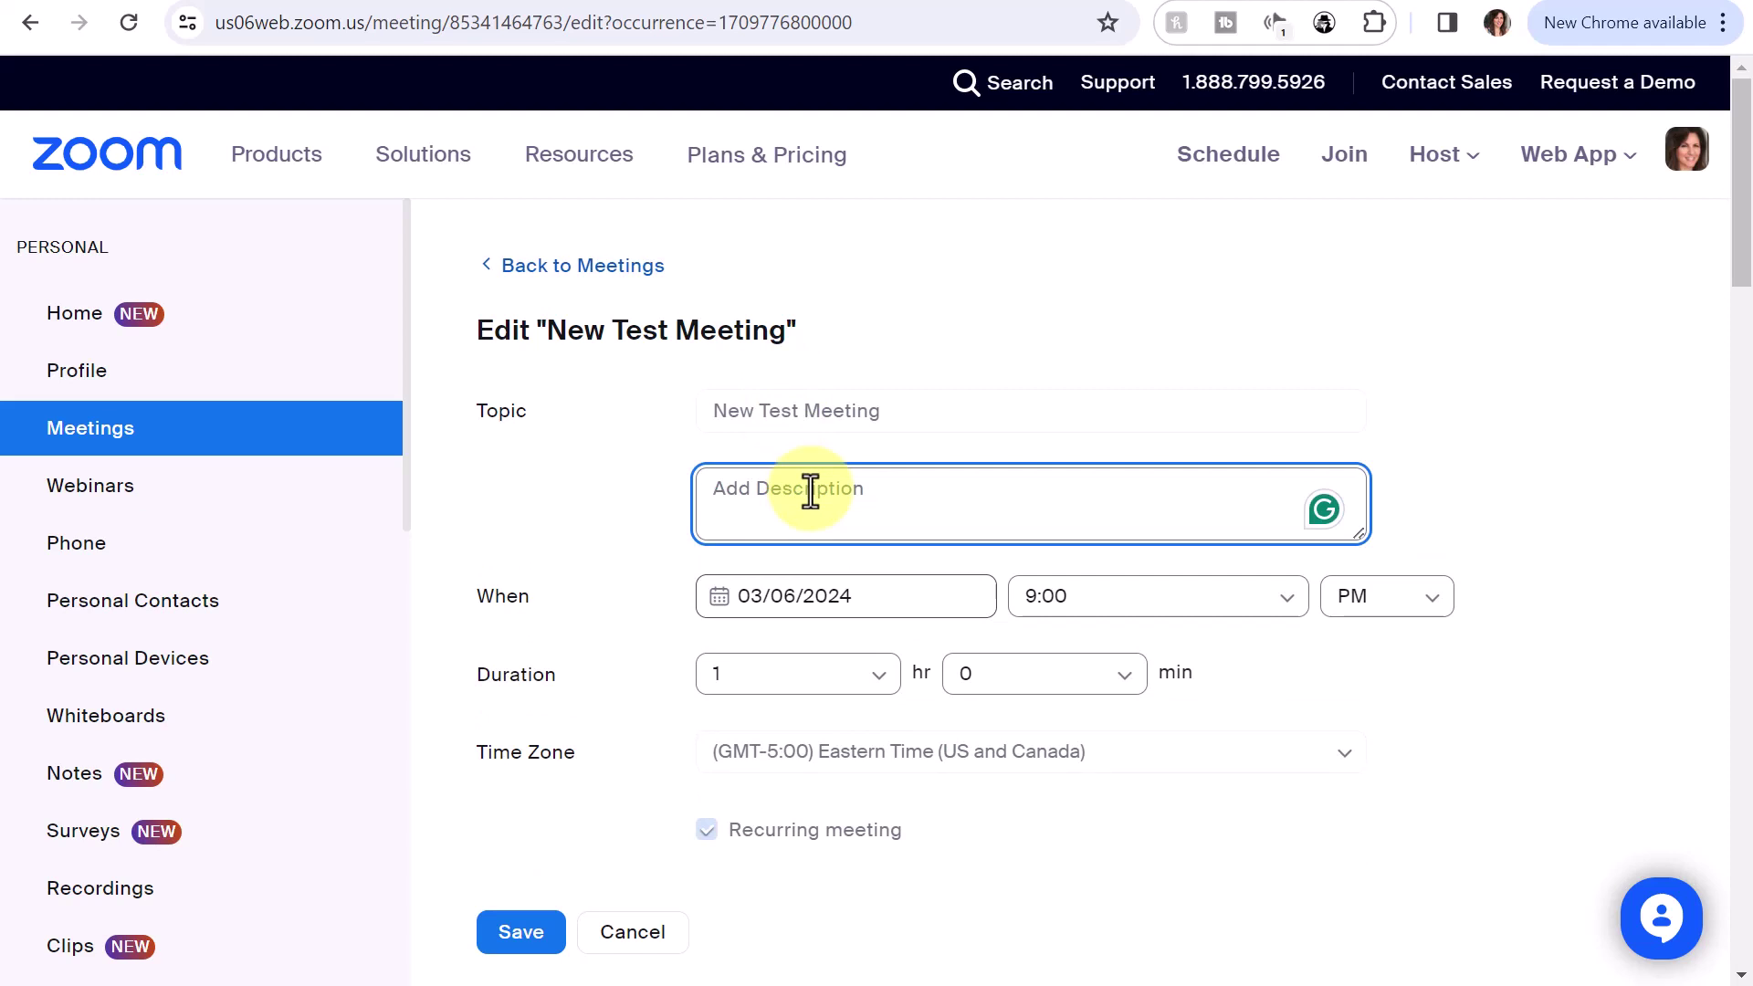
text(March Budget Meeting)
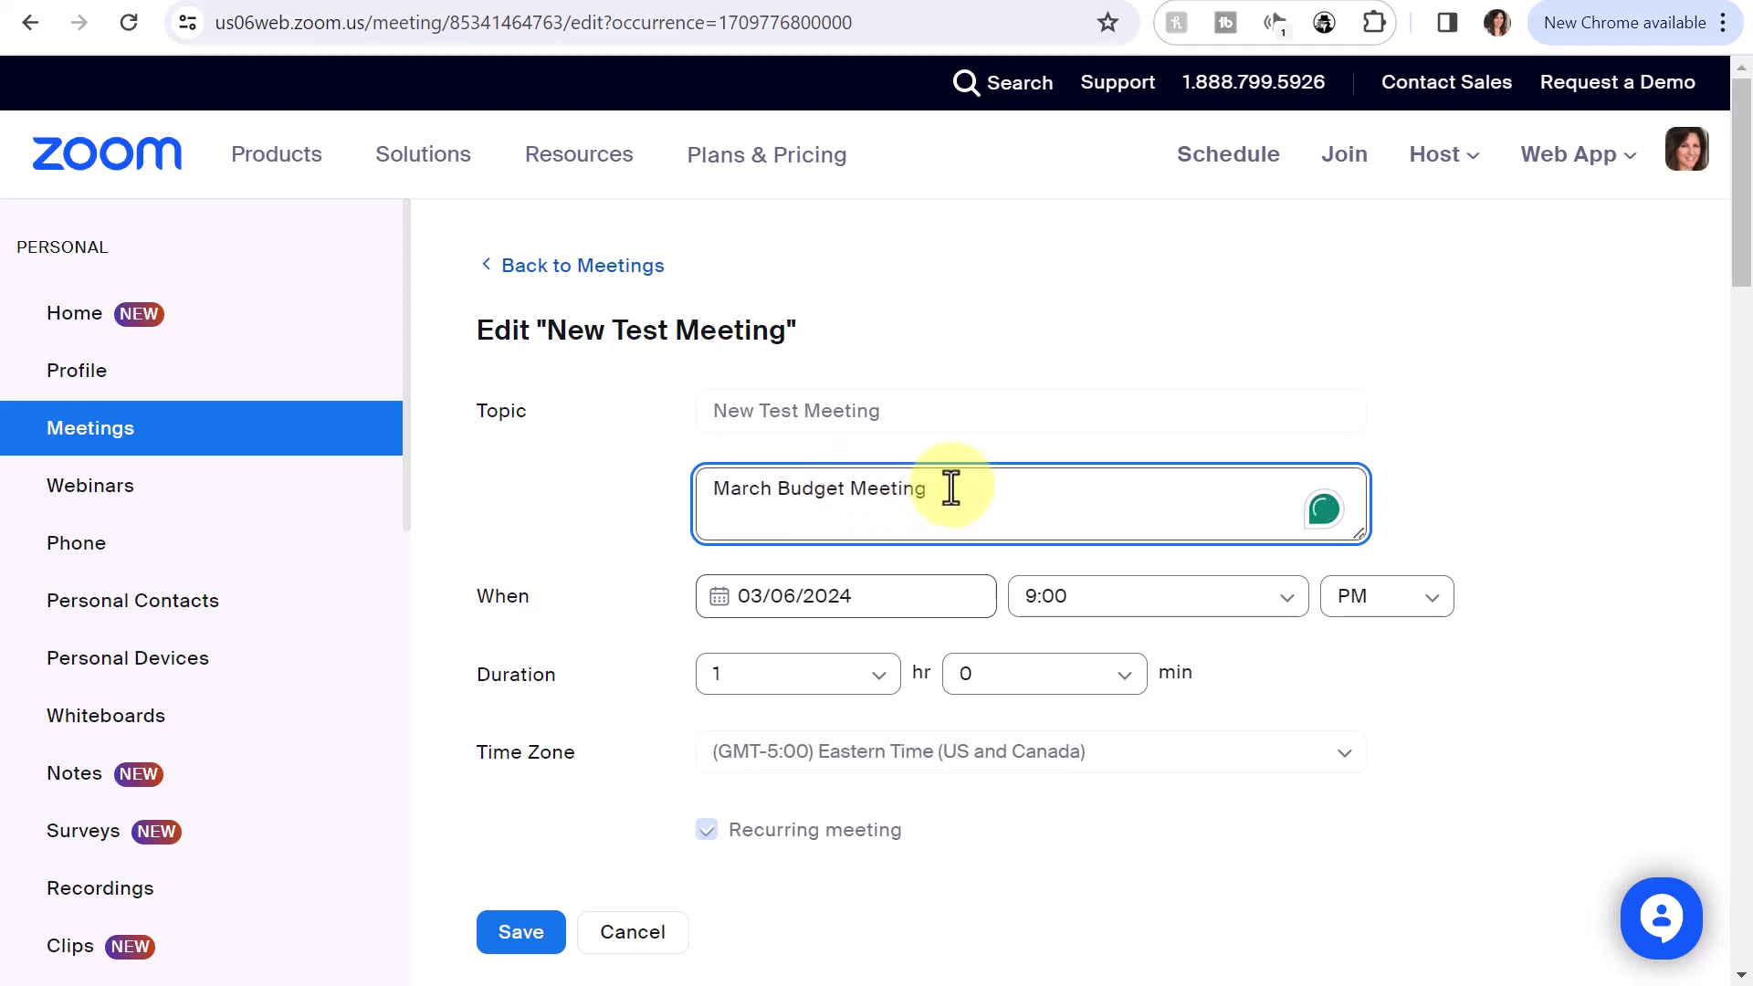
drag(947, 489, 547, 493)
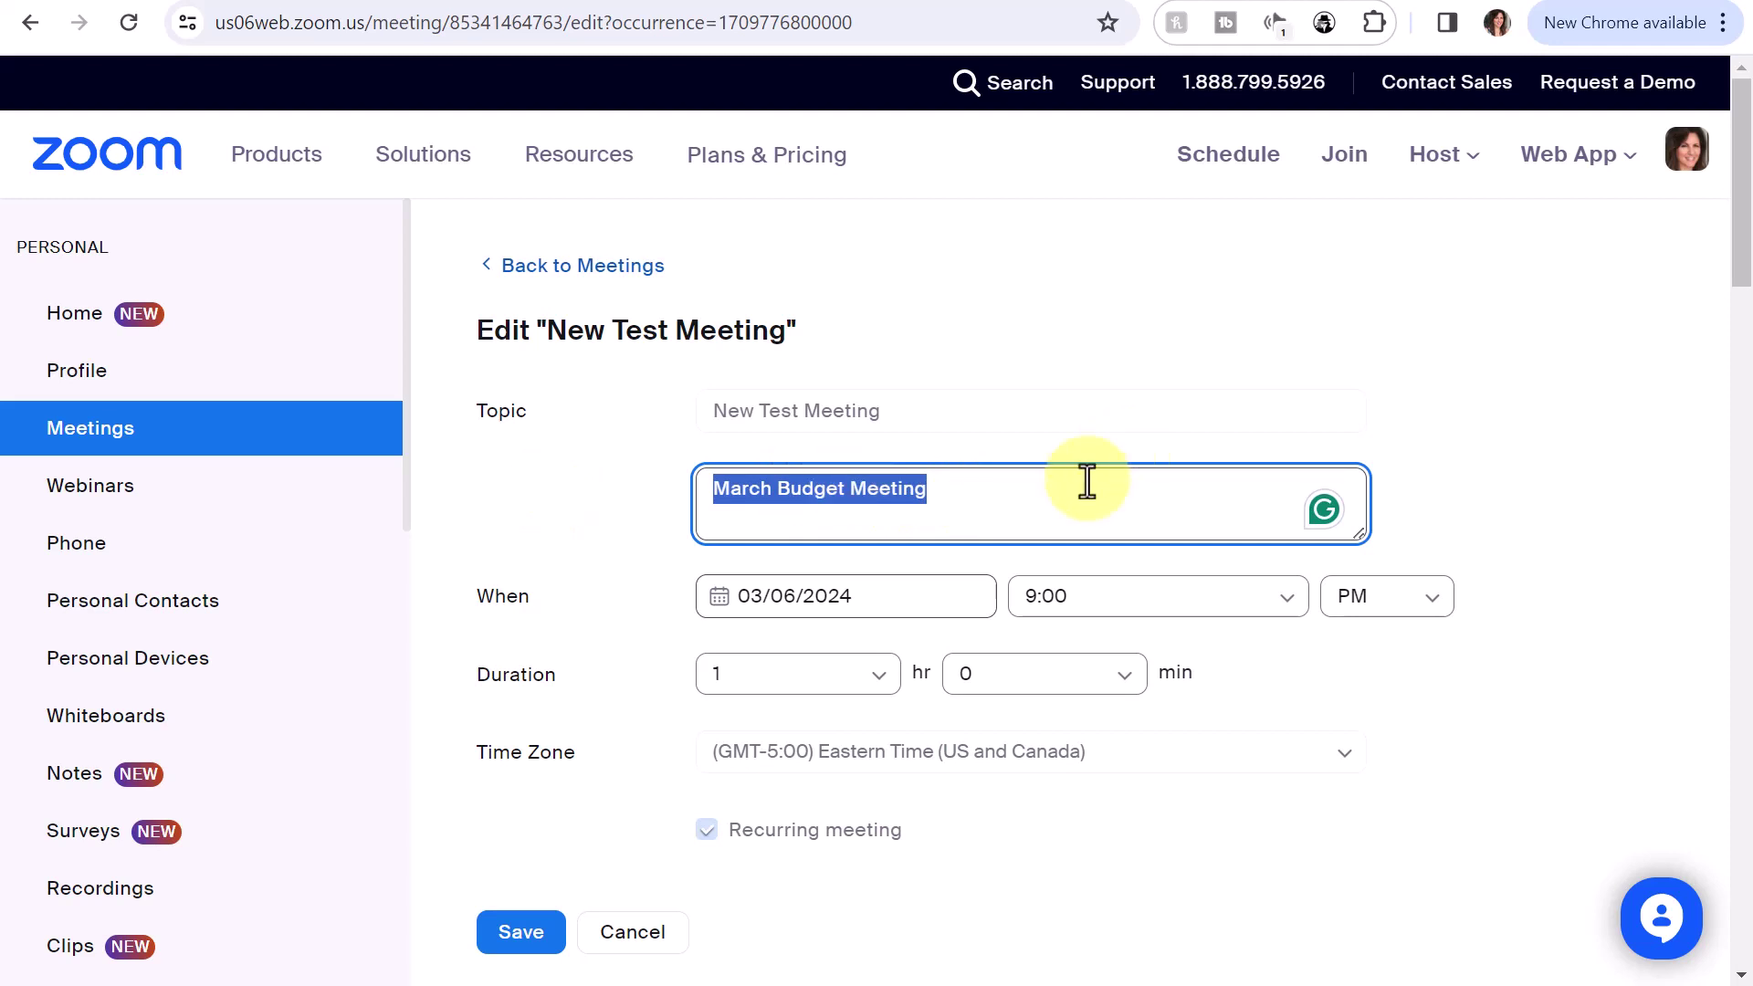
click(514, 933)
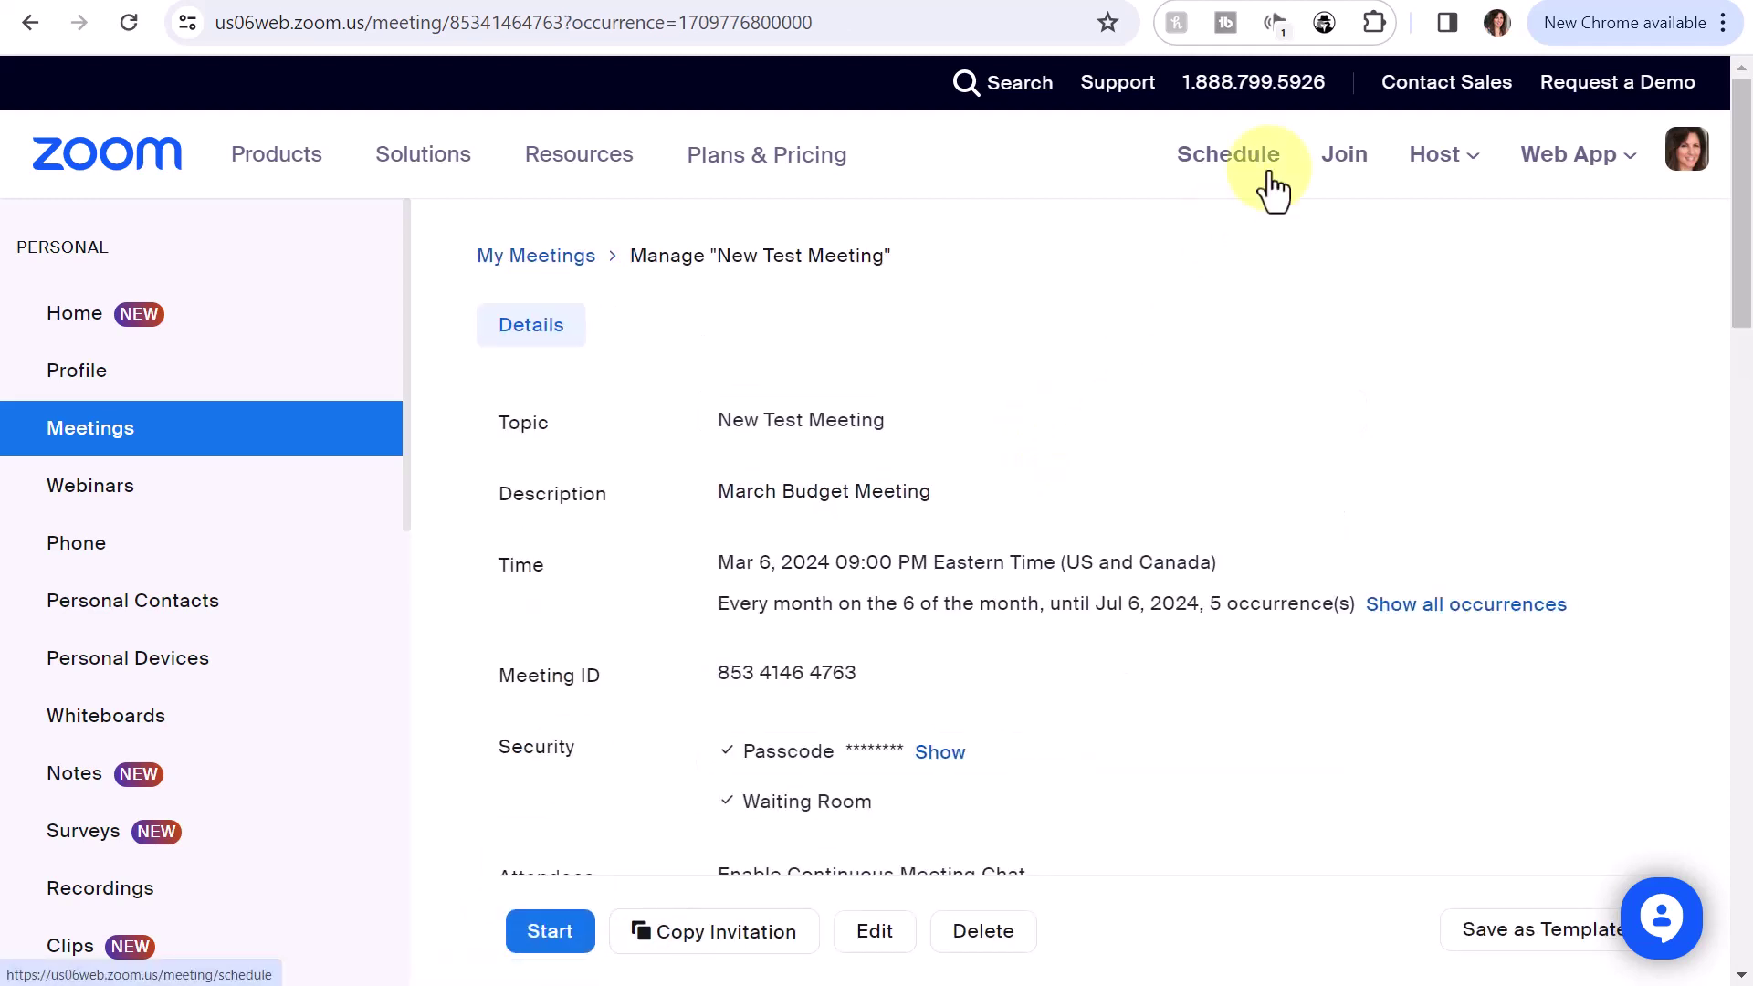
List all five occurrences, Mar 6 through Jul 6, 2024, at 09:00 PM.
click(1455, 609)
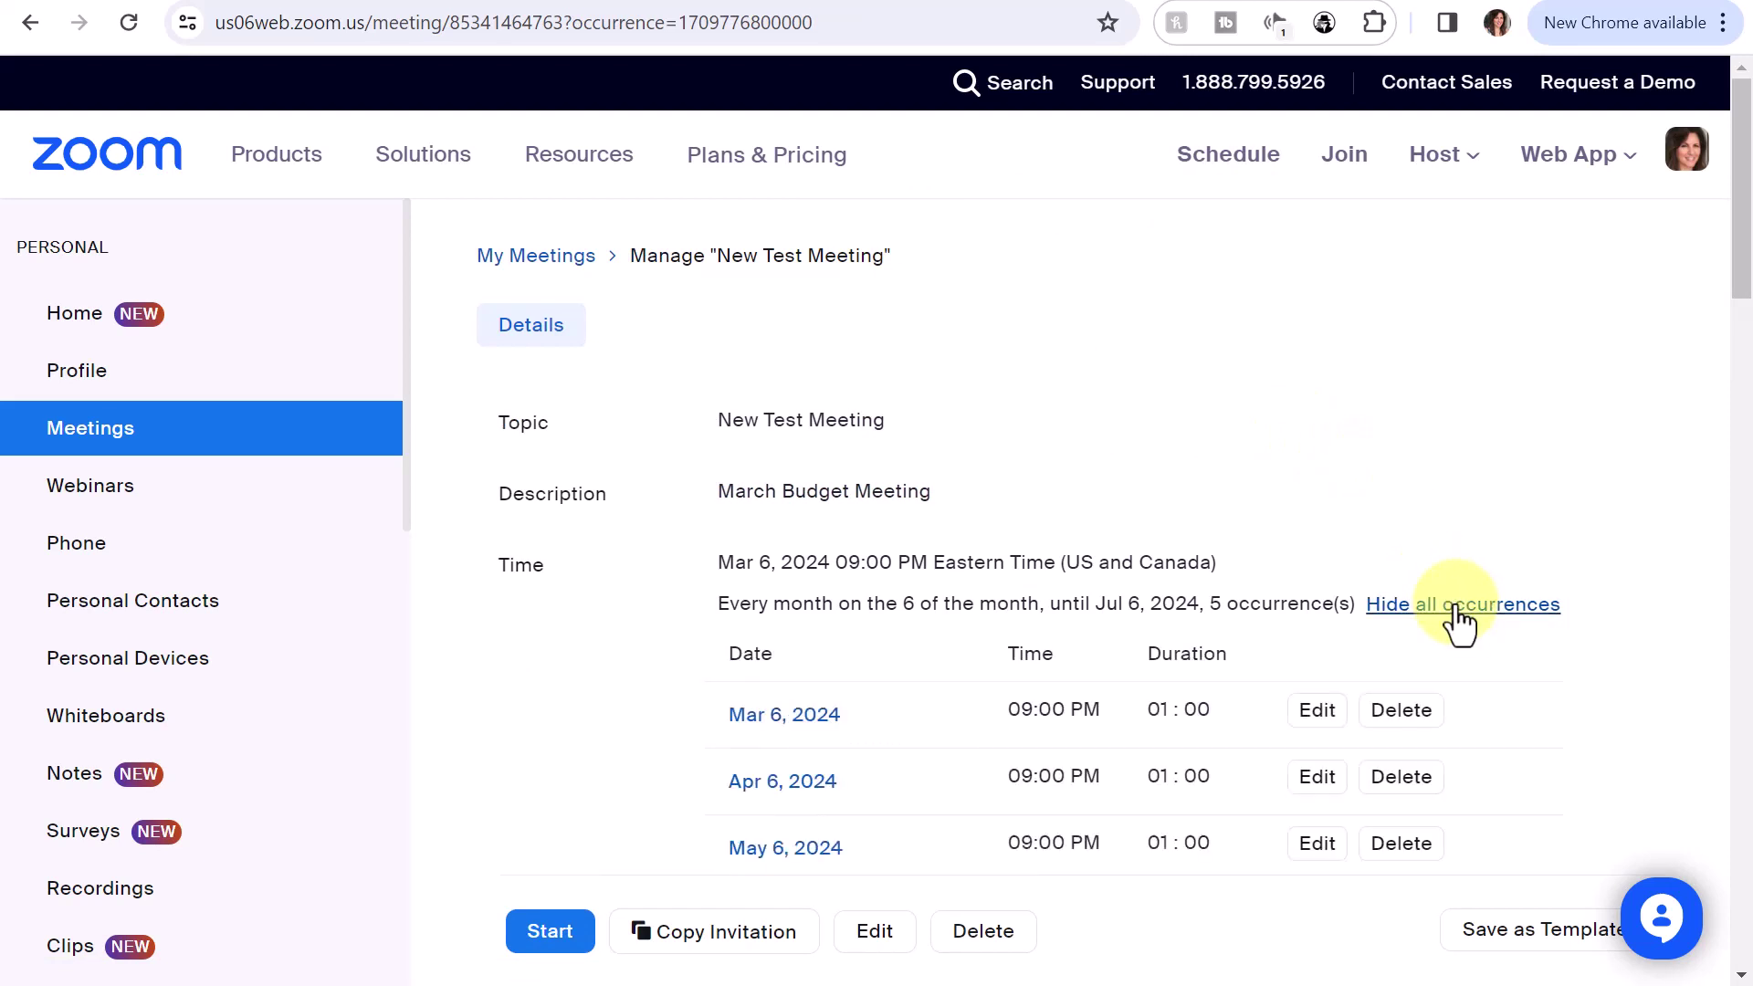
scroll(617, 652, down, 2)
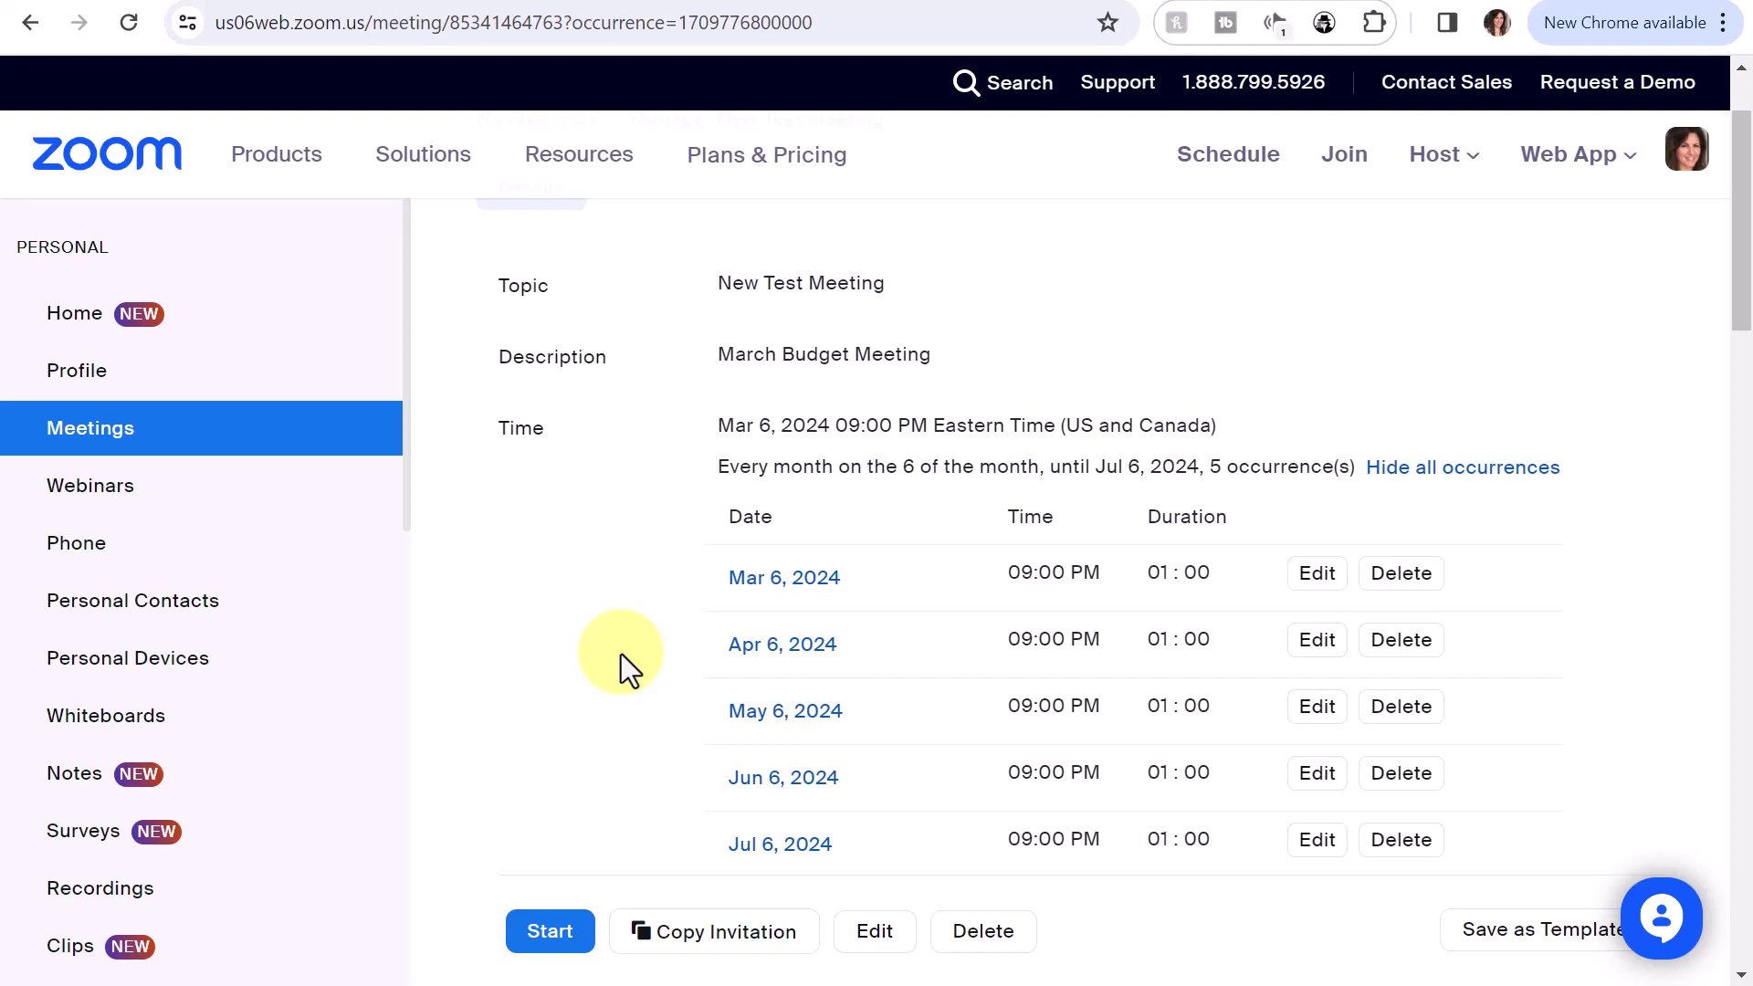
Return to the Meetings list and scroll down to the Sat, Apr 6 occurrence.
click(111, 442)
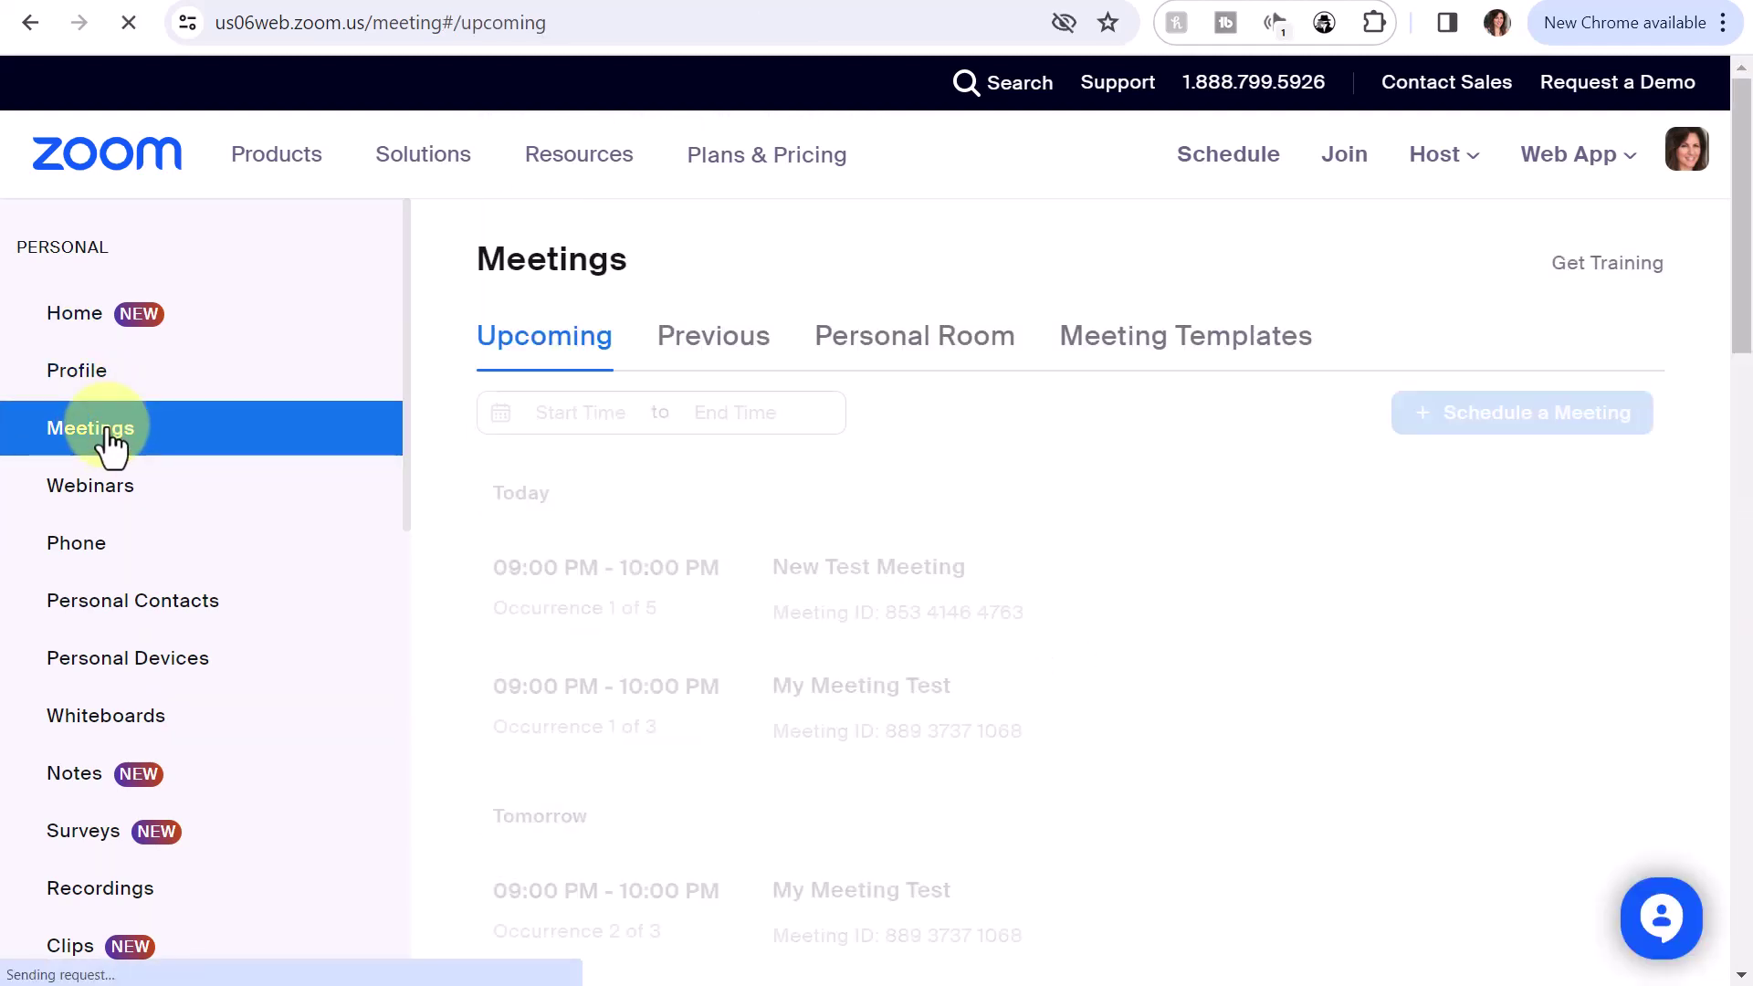
scroll(1076, 419, down, 3)
mouse_move(1126, 408)
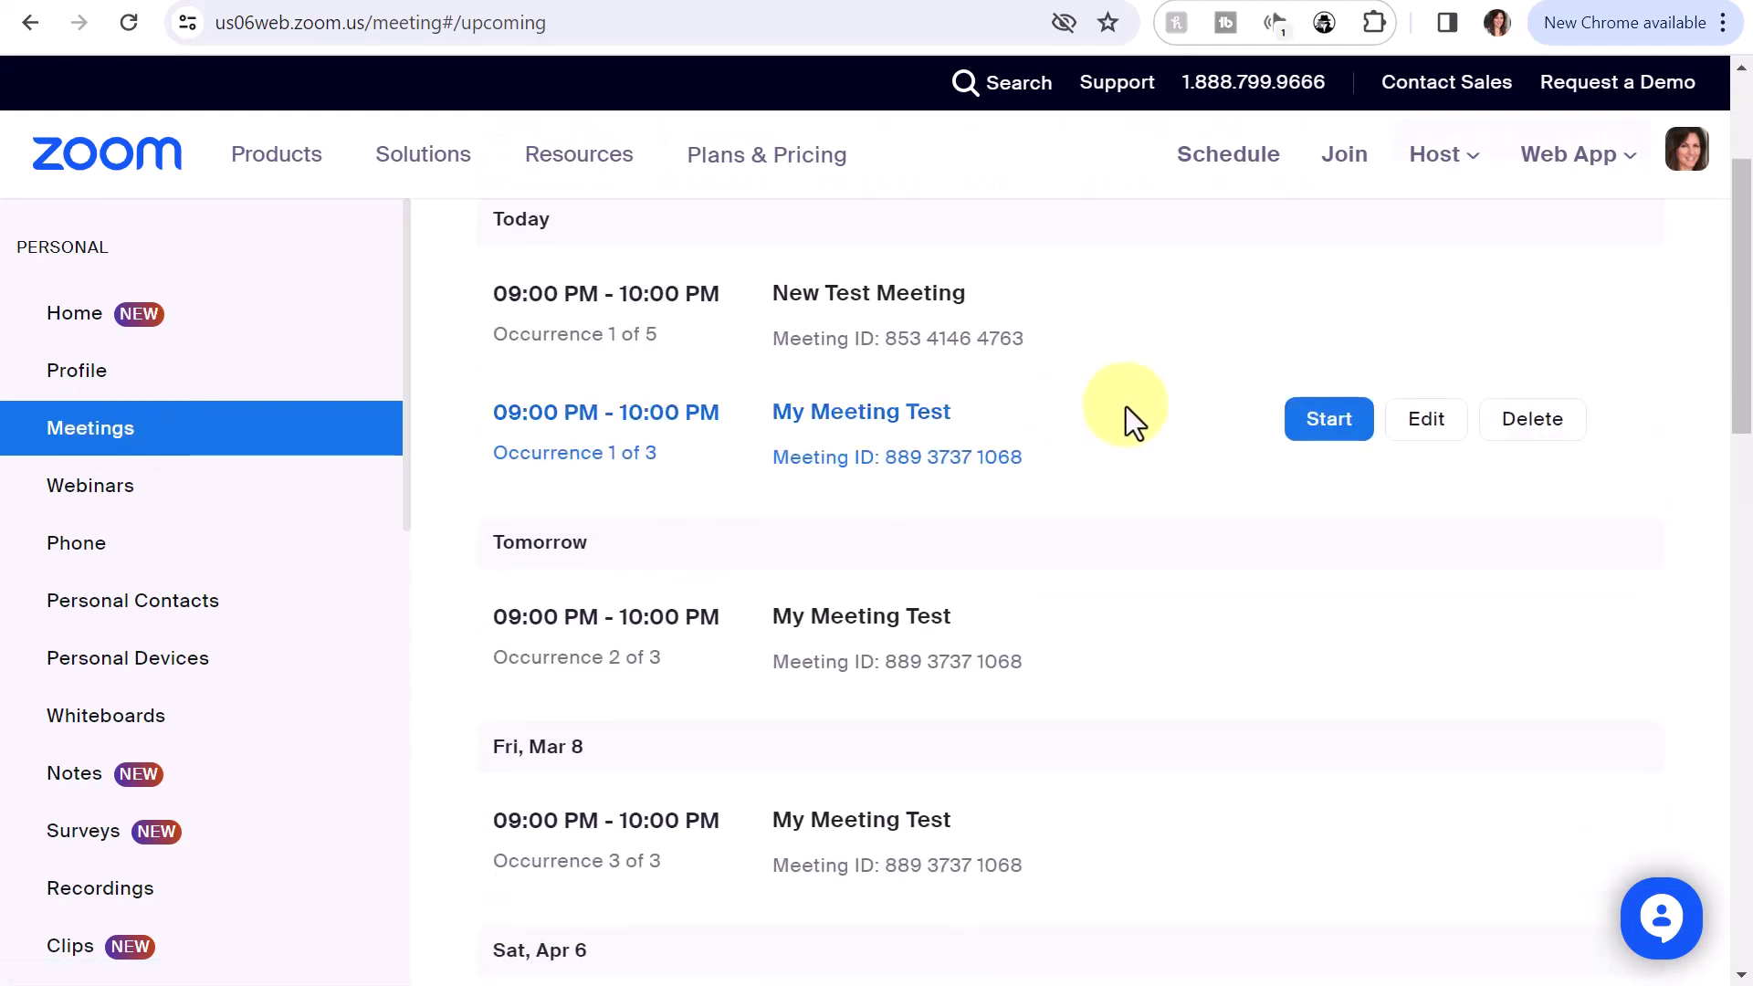
scroll(1131, 407, down, 2)
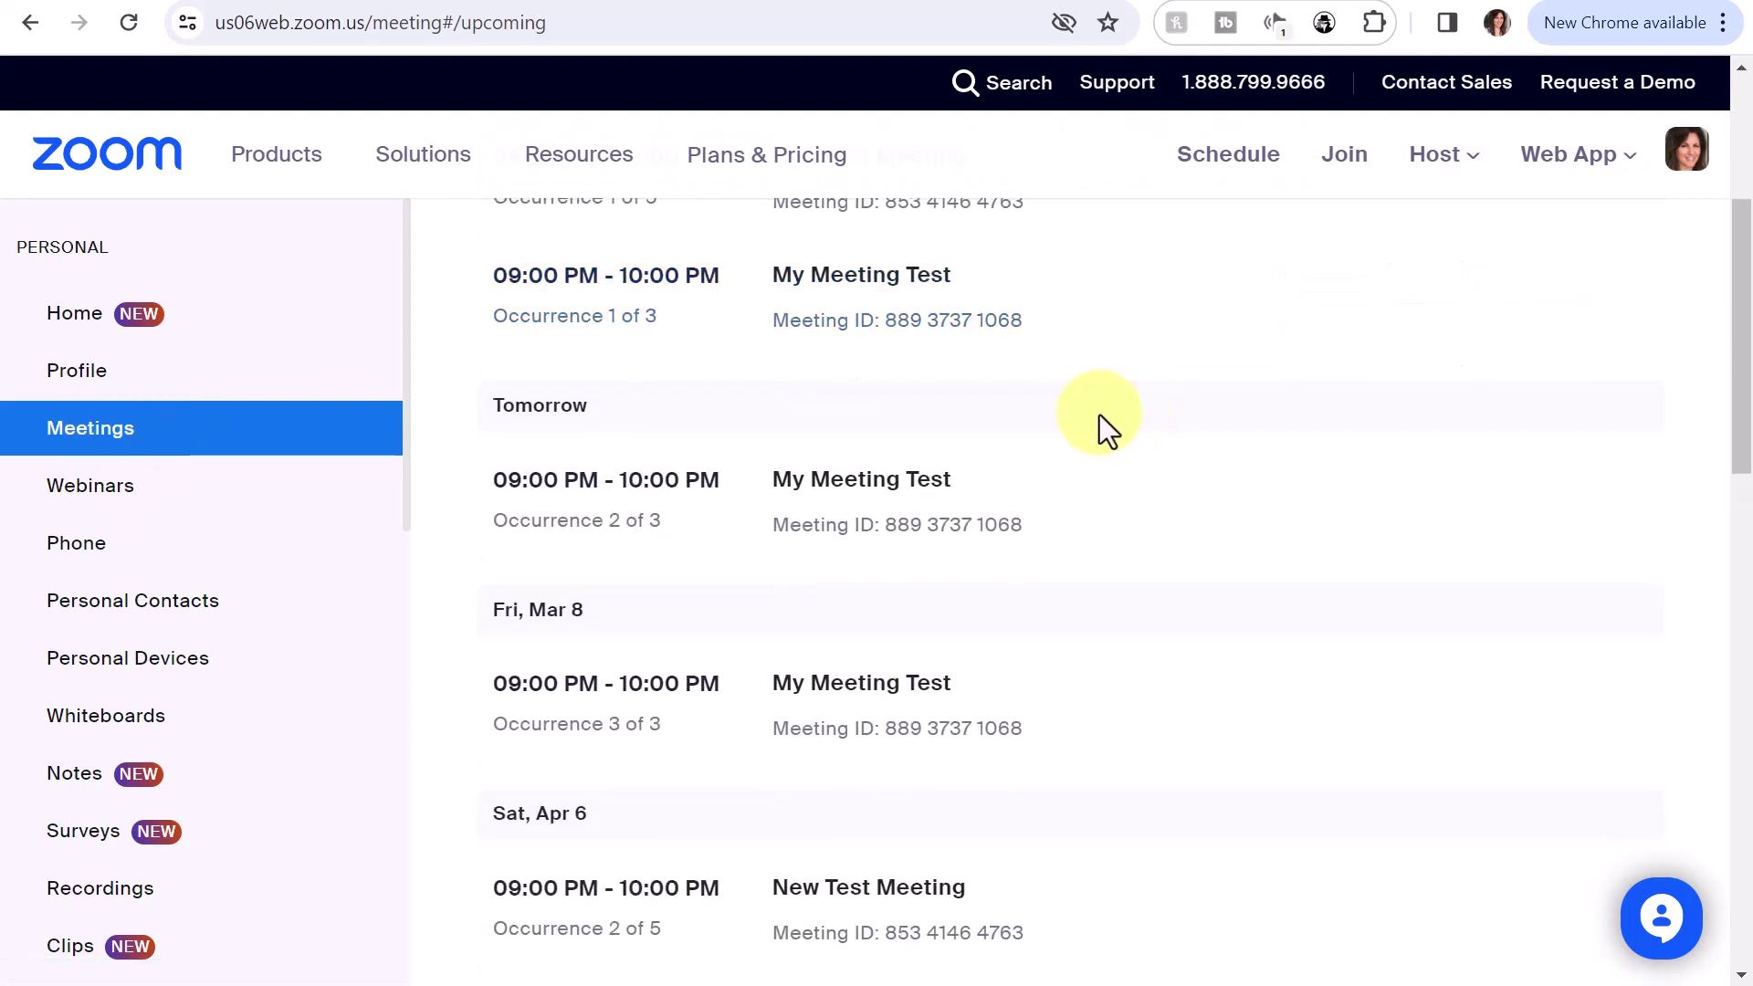
scroll(1123, 419, up, 5)
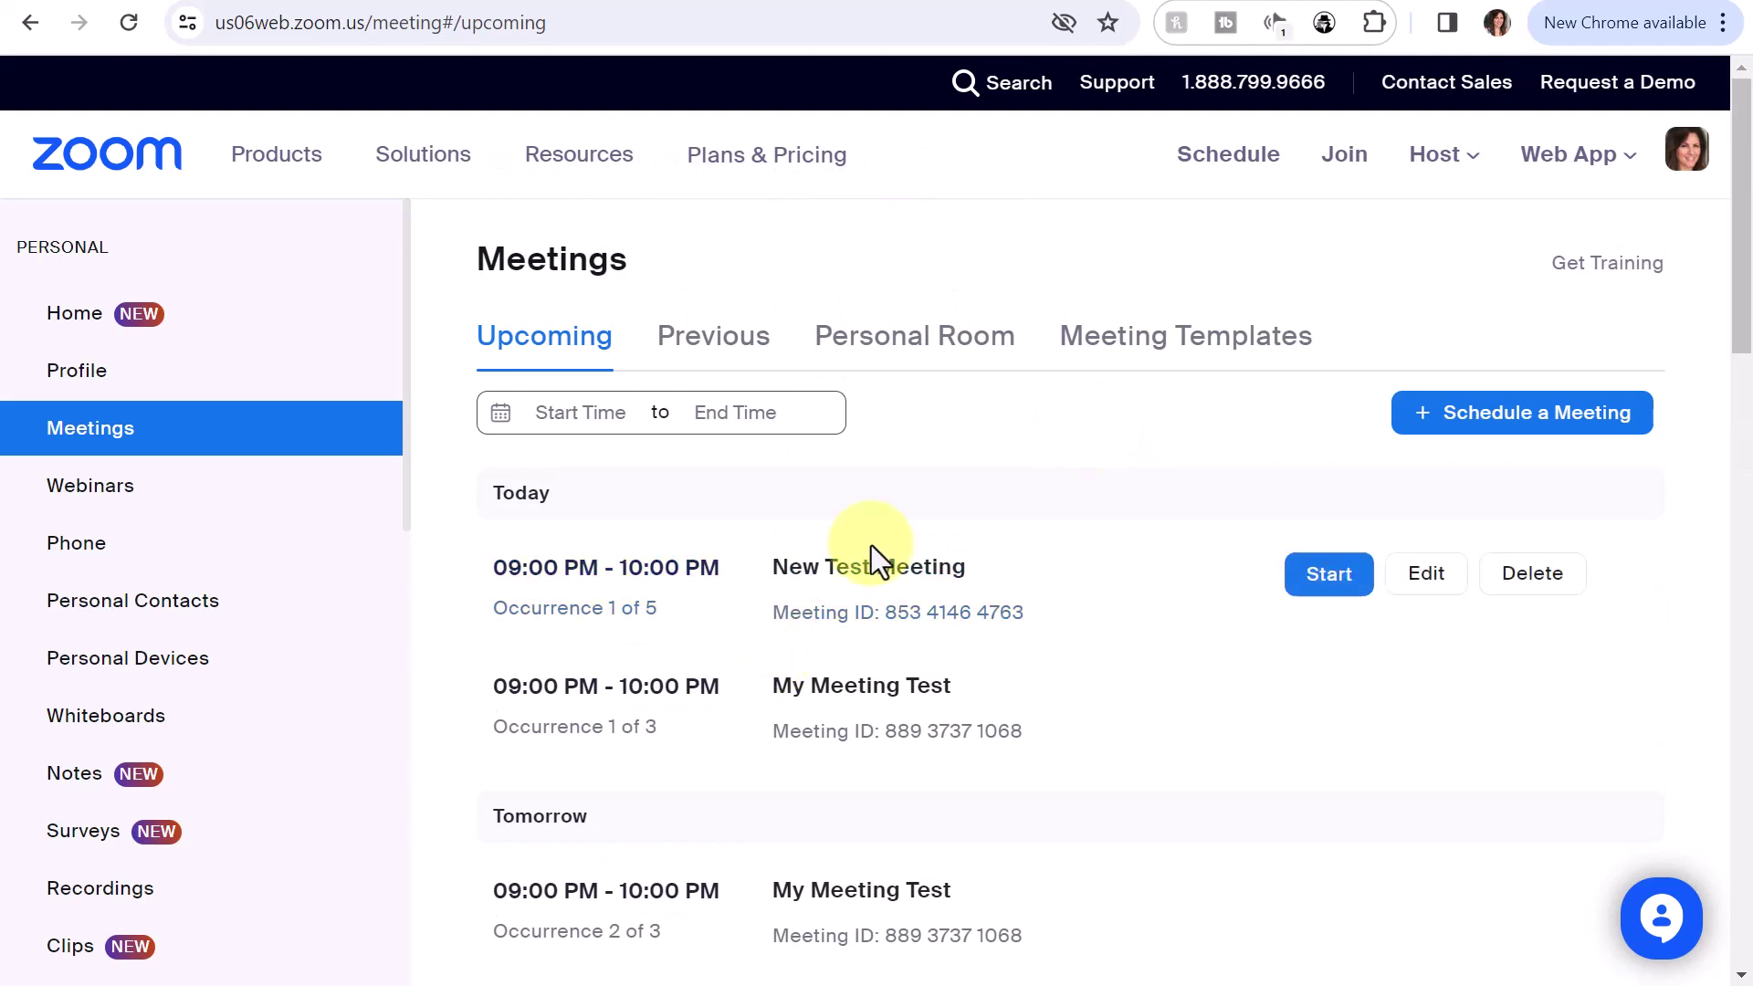
scroll(1057, 469, down, 1)
scroll(1077, 438, down, 7)
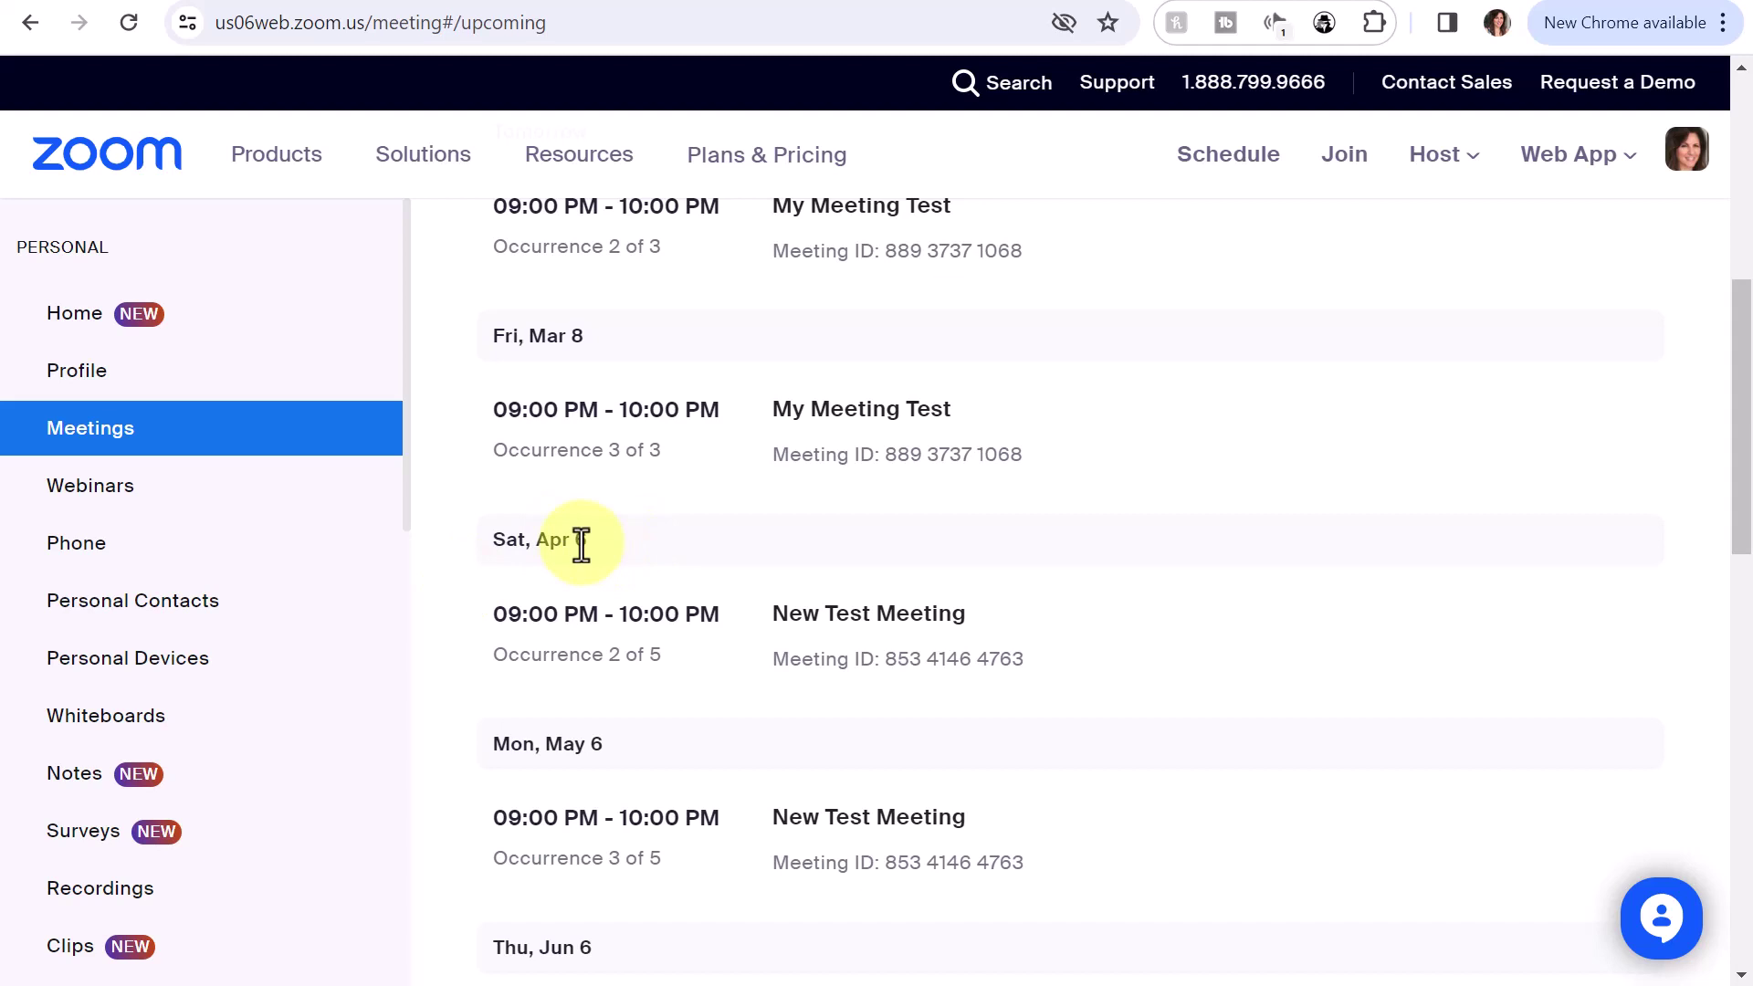
scroll(487, 396, down, 2)
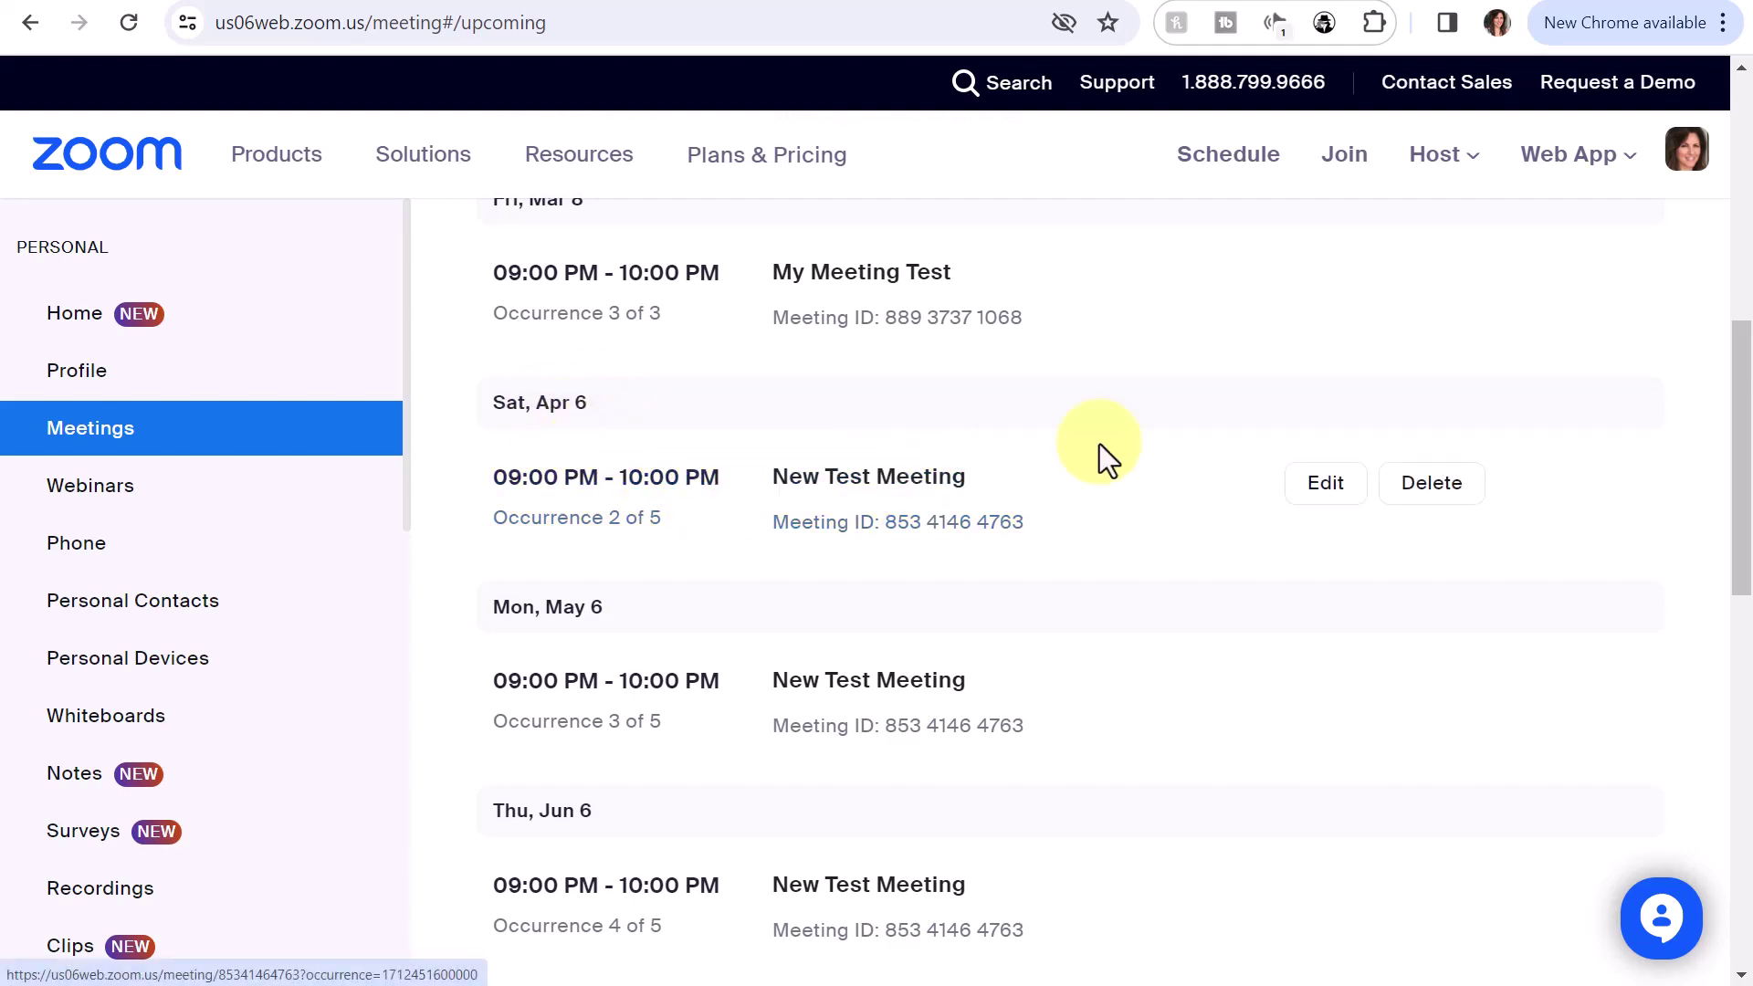
Edit only the Apr 6 occurrence, pasting the description and changing March to April.
click(911, 483)
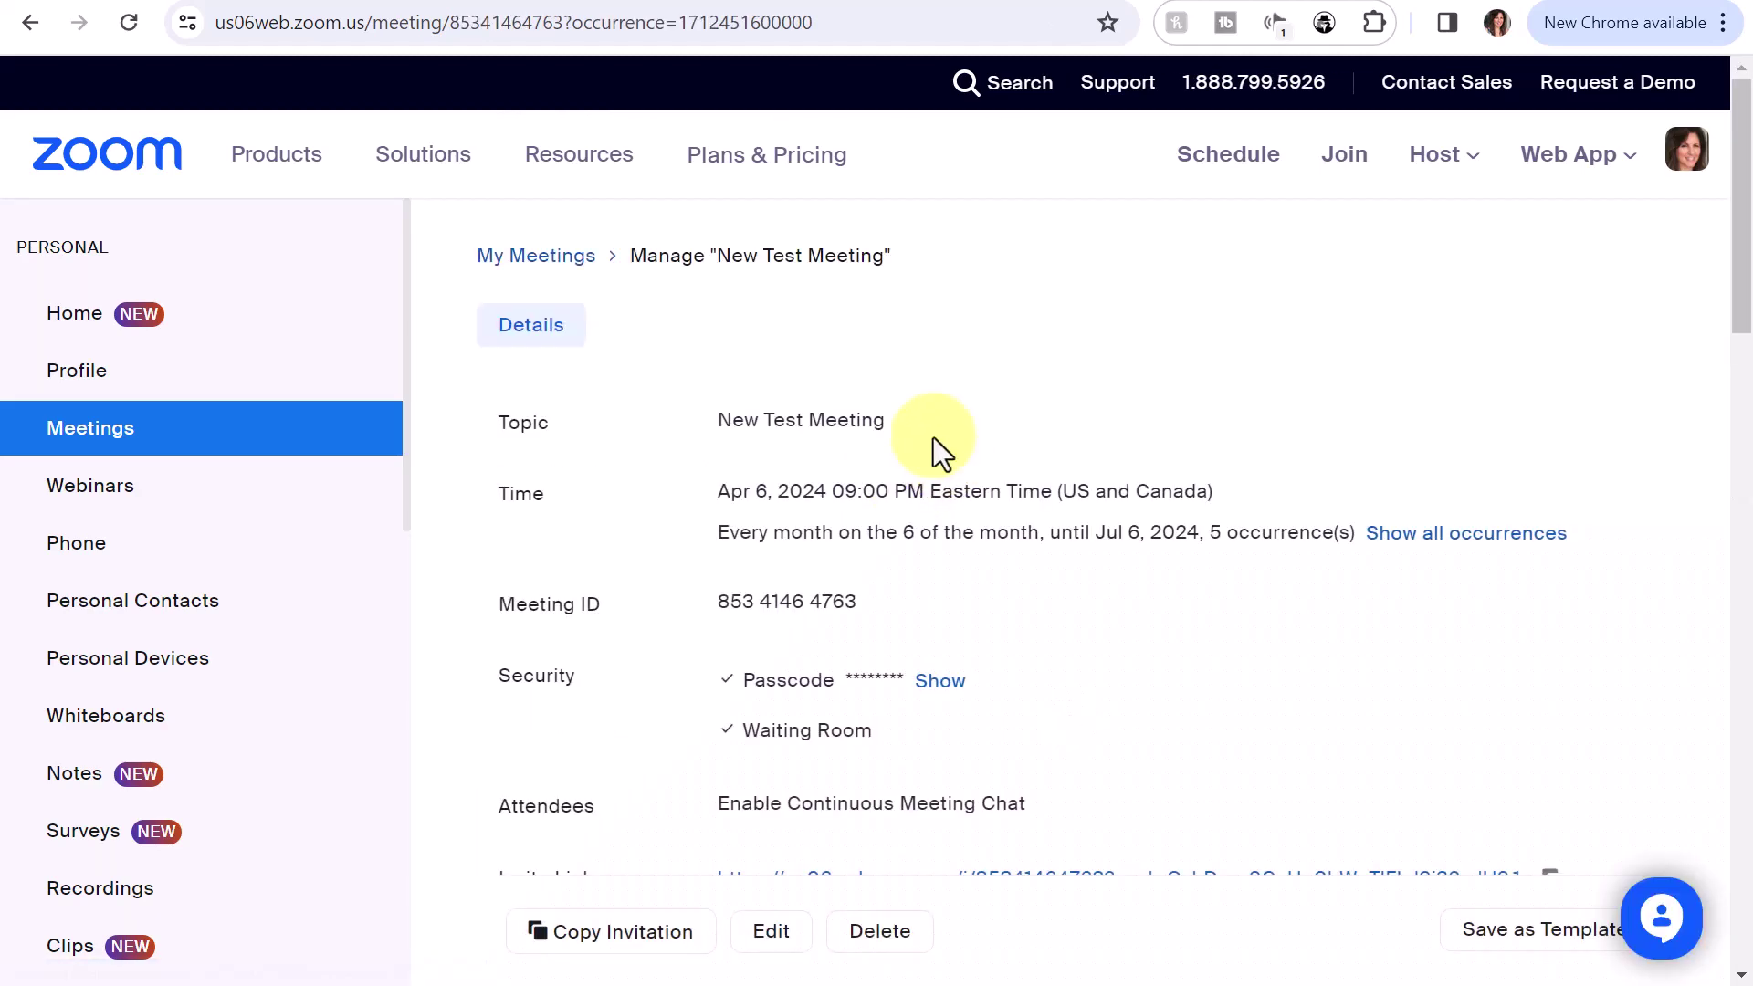
click(772, 933)
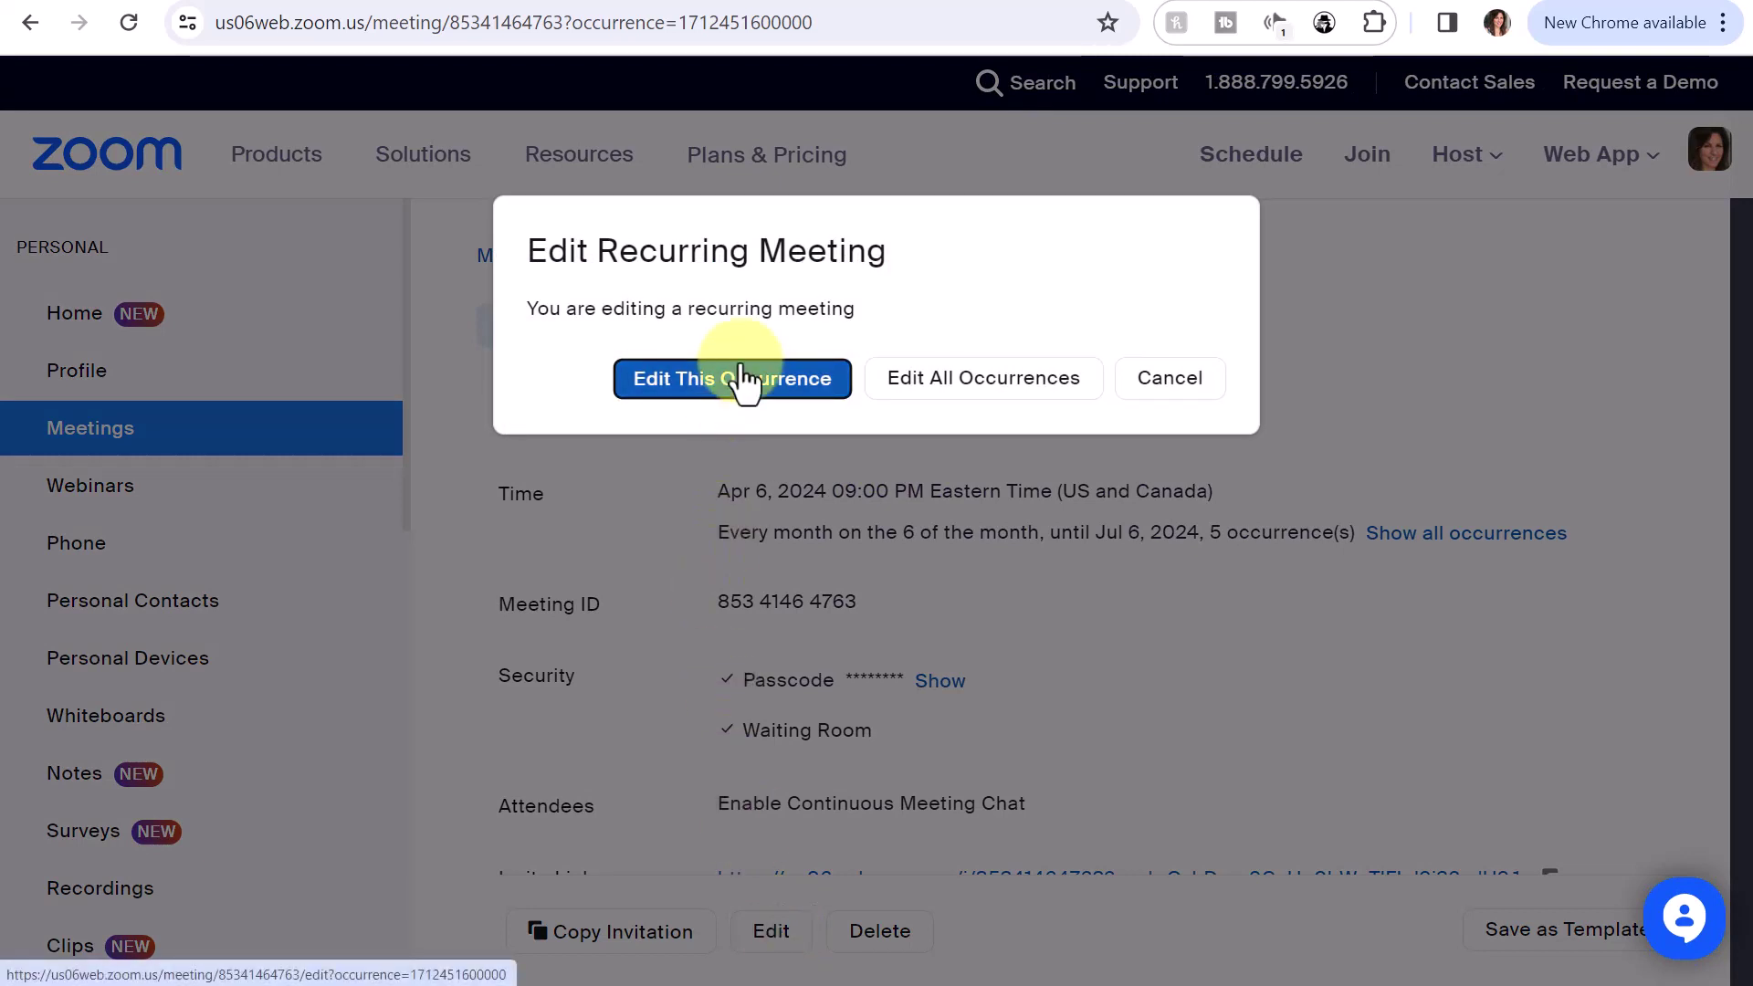
click(757, 388)
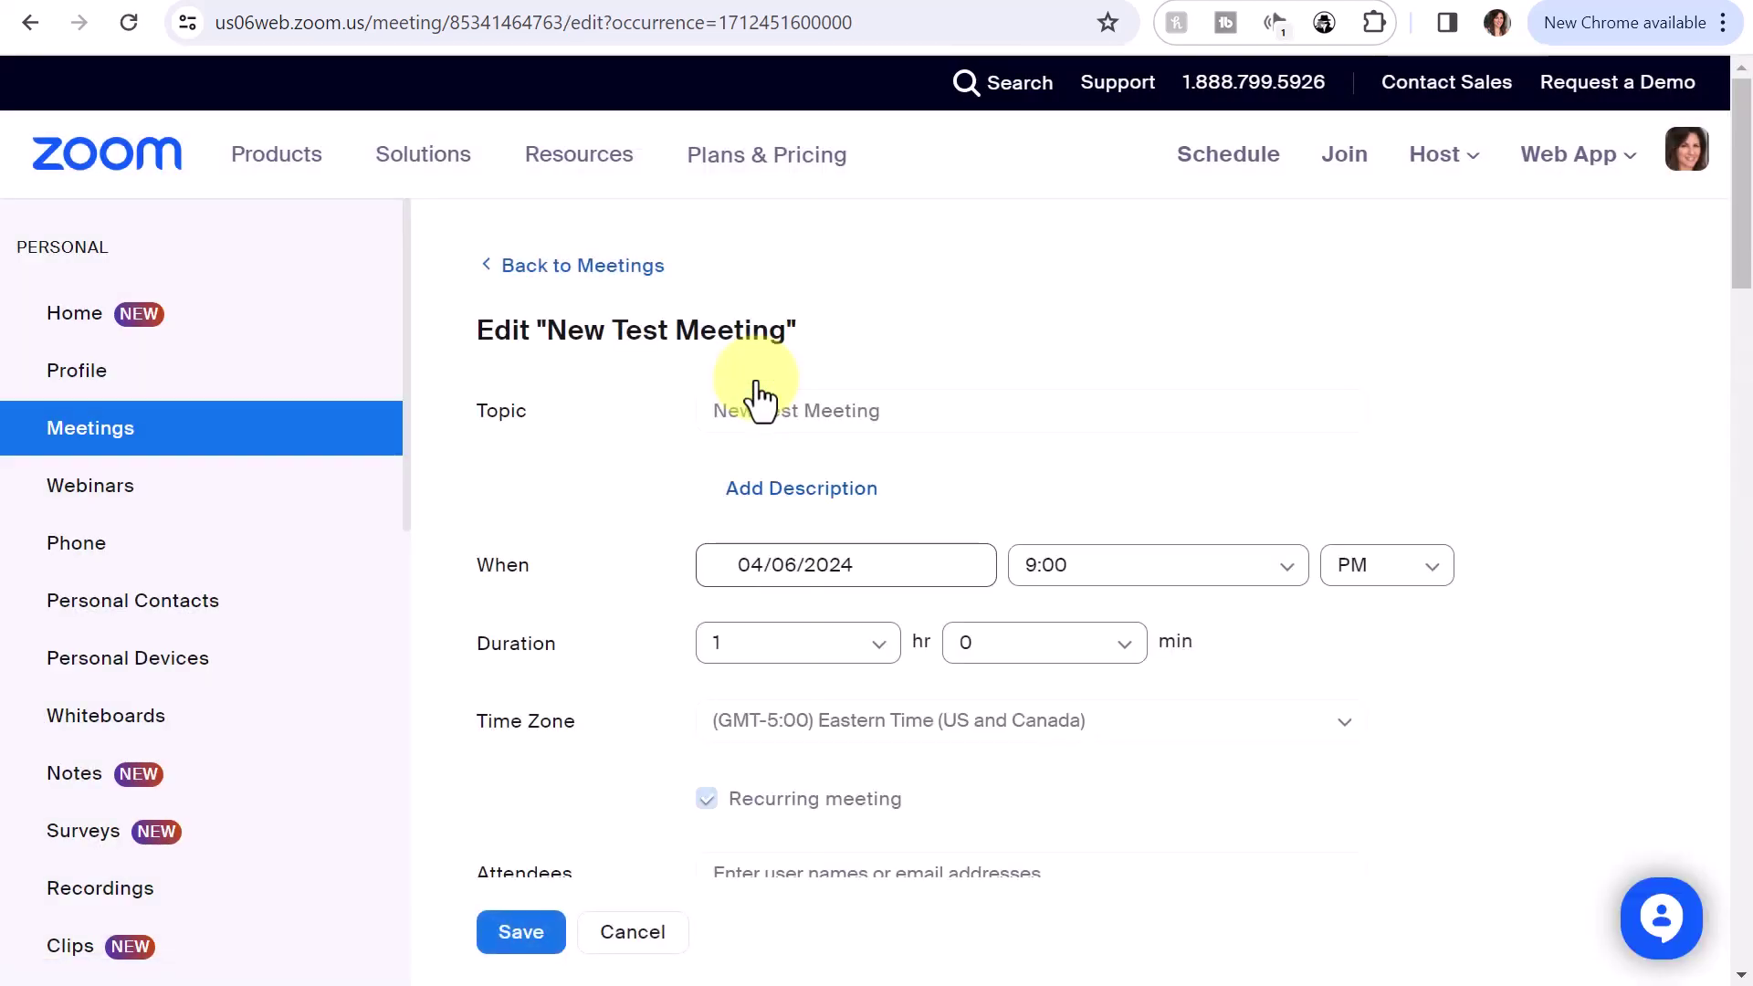
click(807, 499)
text(March Budget Meeting)
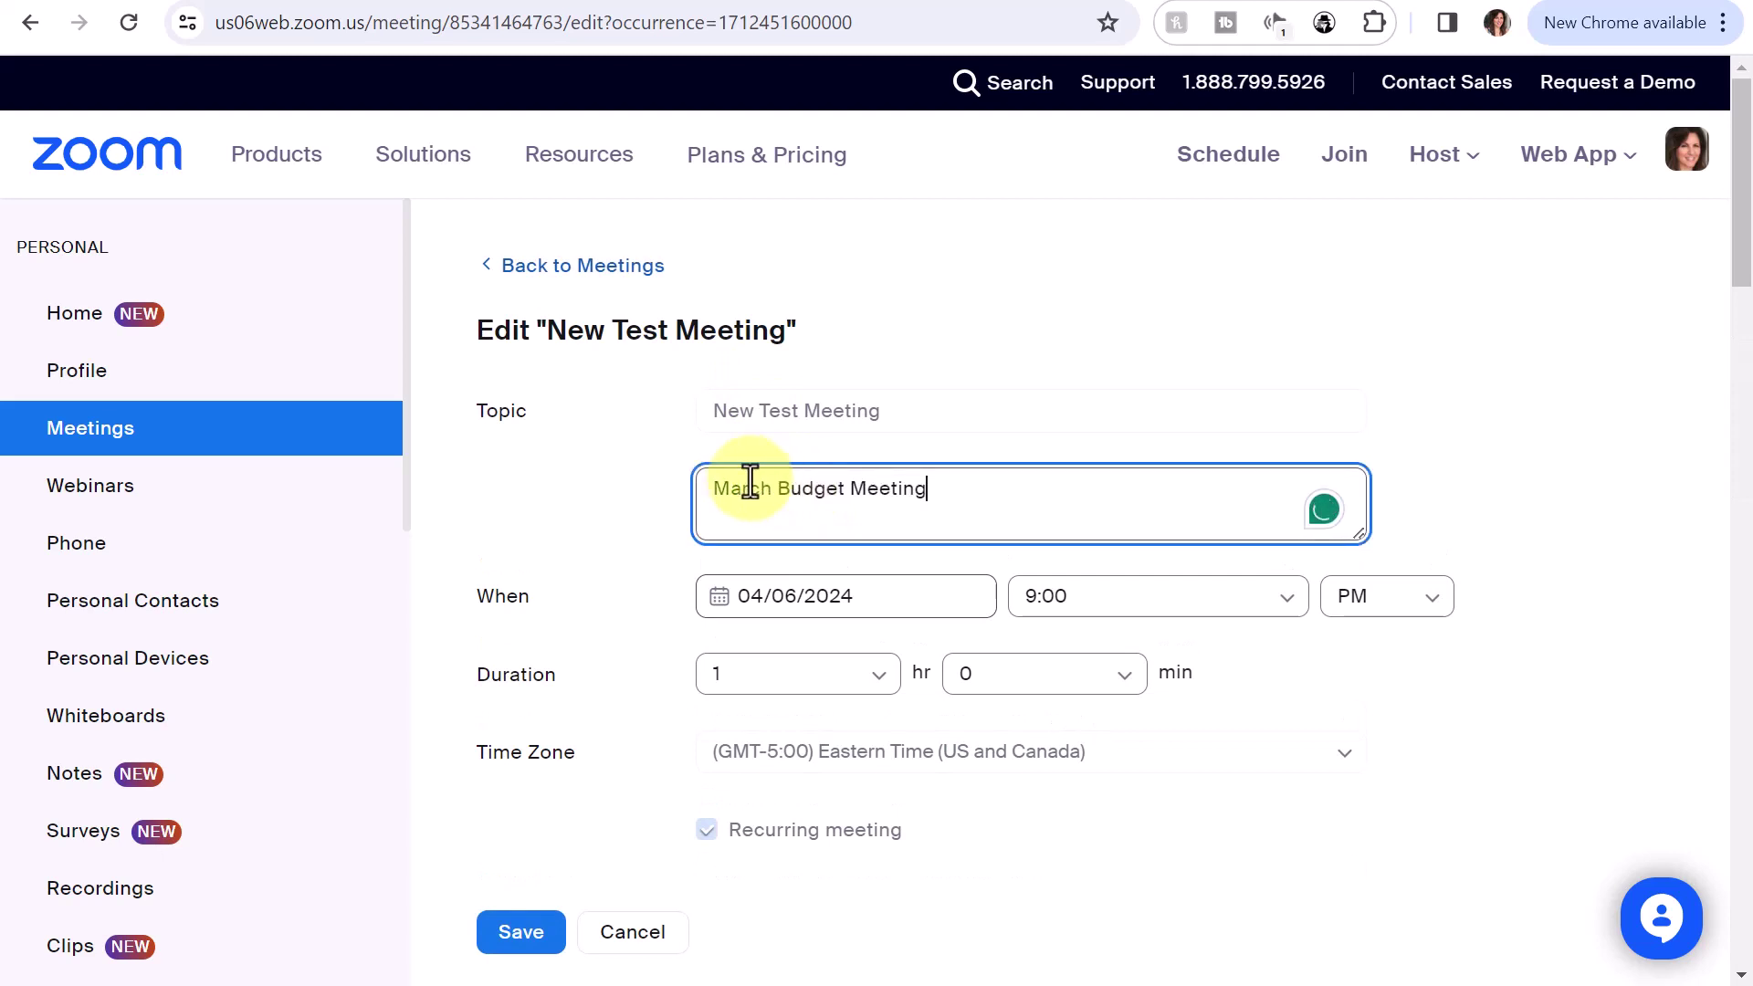
double_click(756, 484)
text(April)
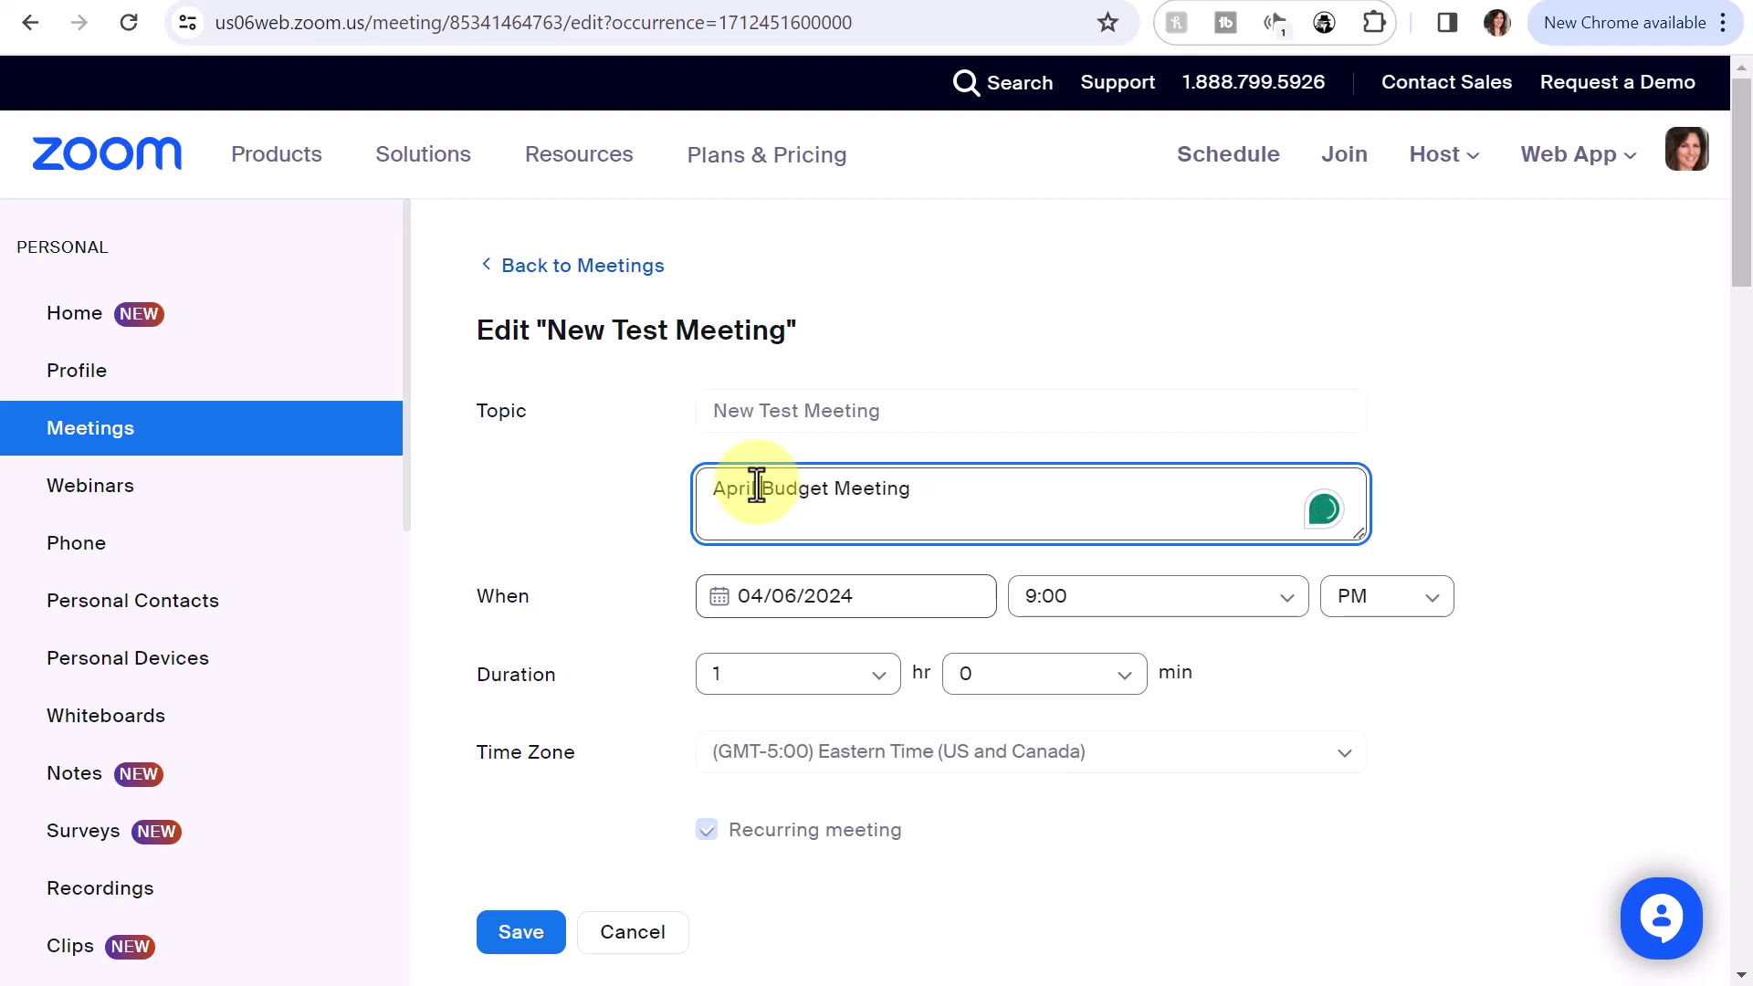
click(534, 924)
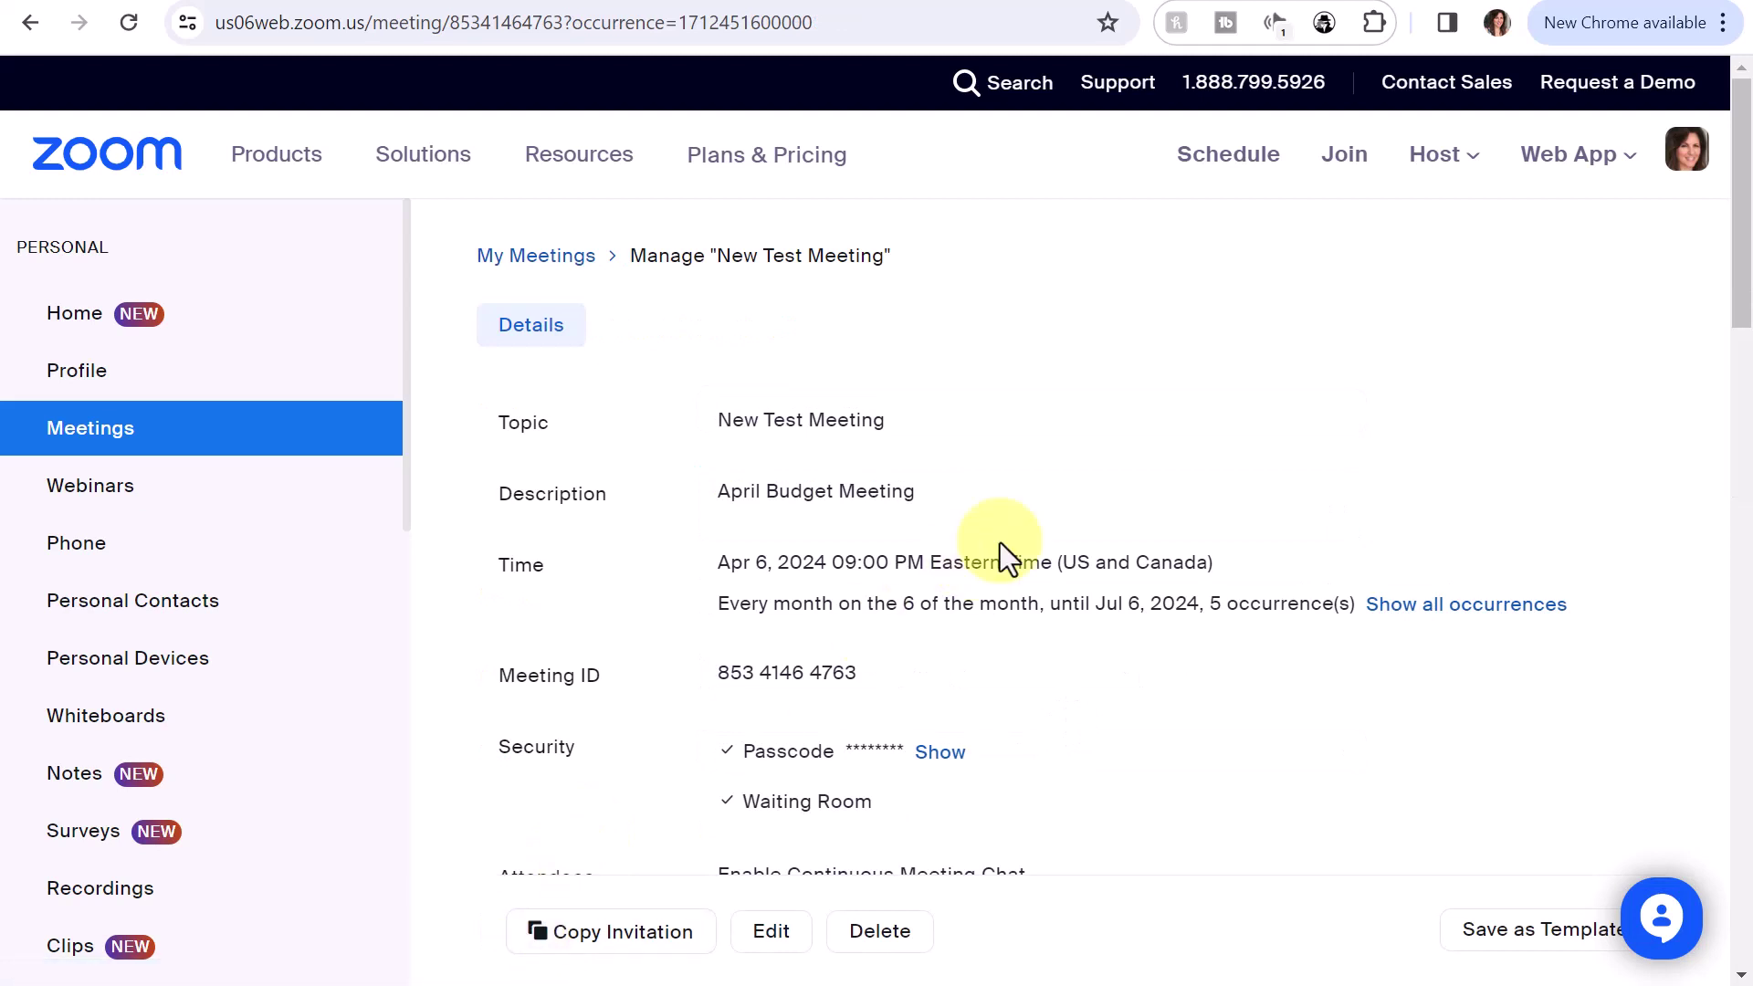
Show all occurrences and open the May 6, 2024 occurrence.
click(1467, 606)
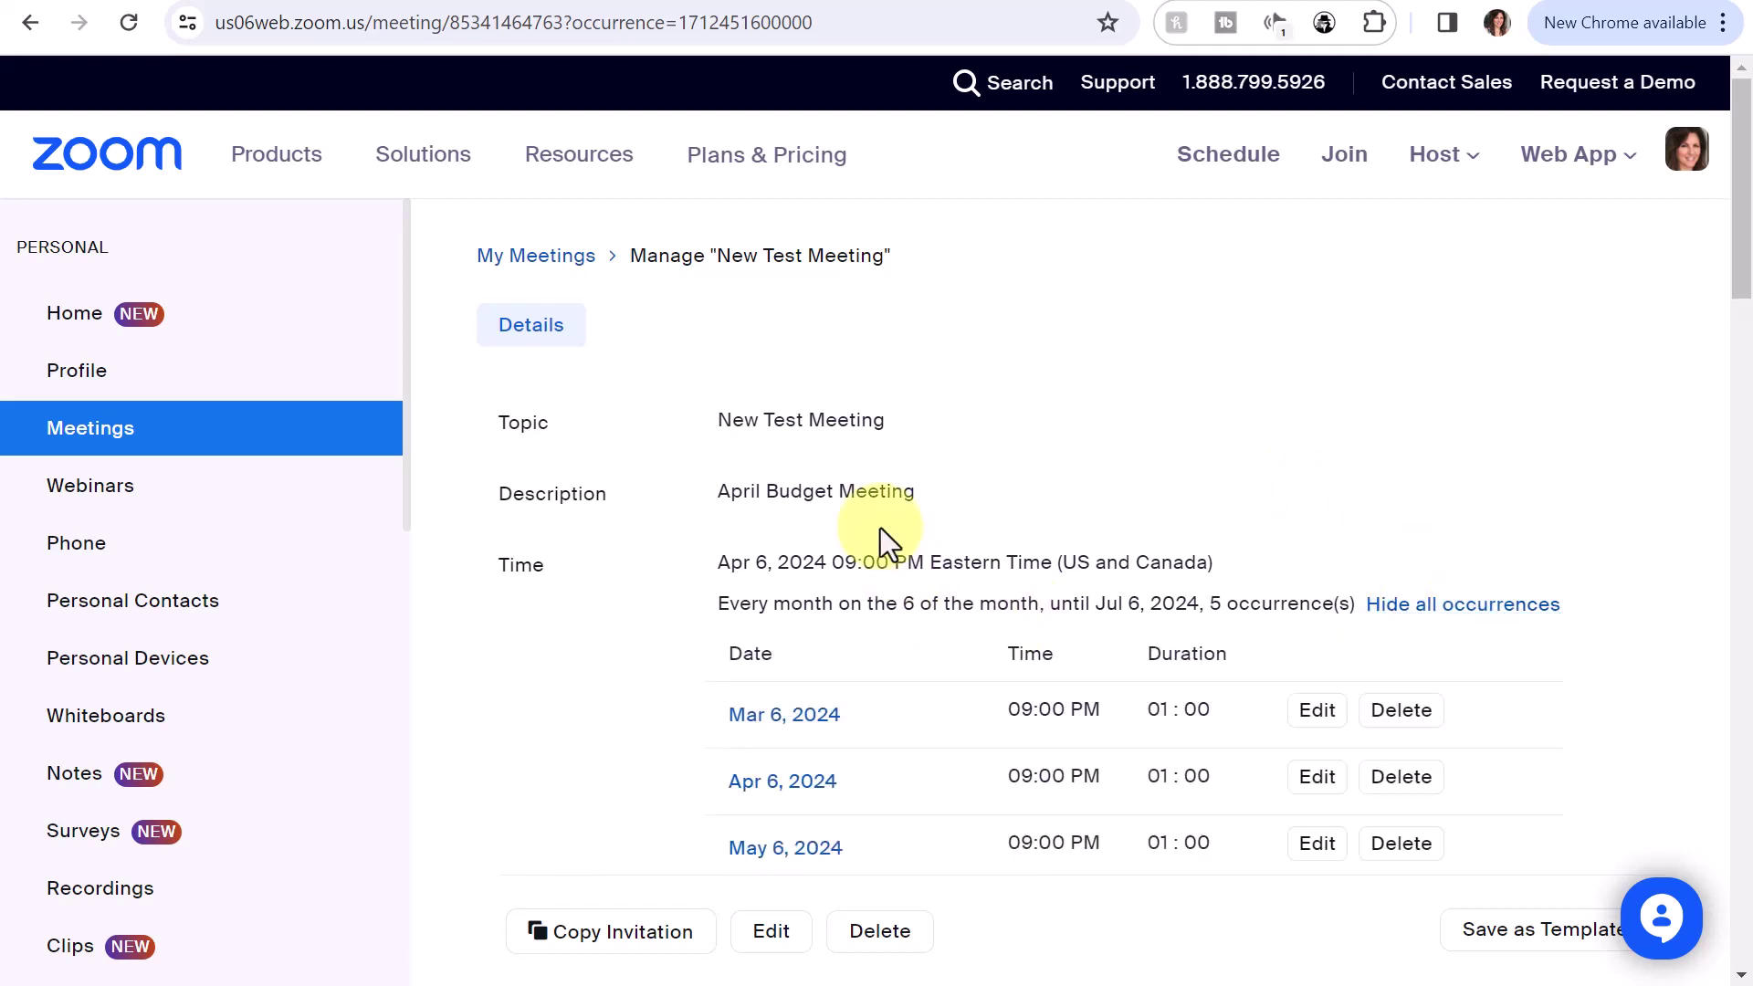
scroll(849, 575, down, 1)
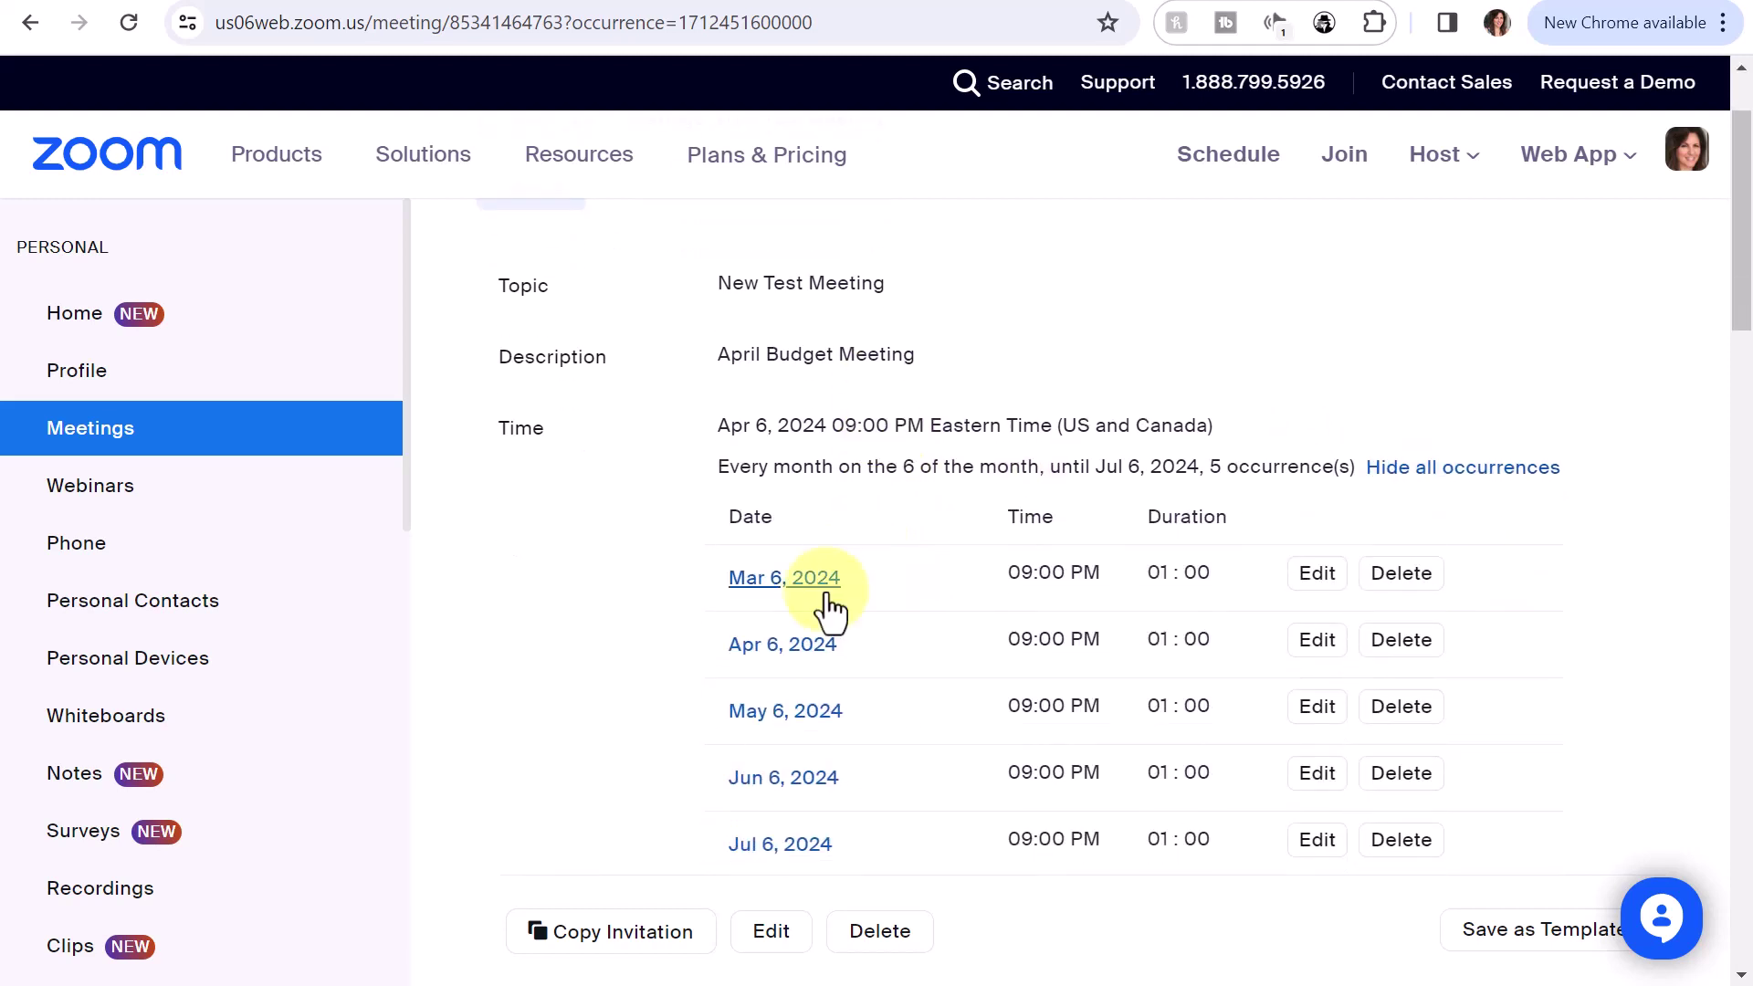
click(783, 714)
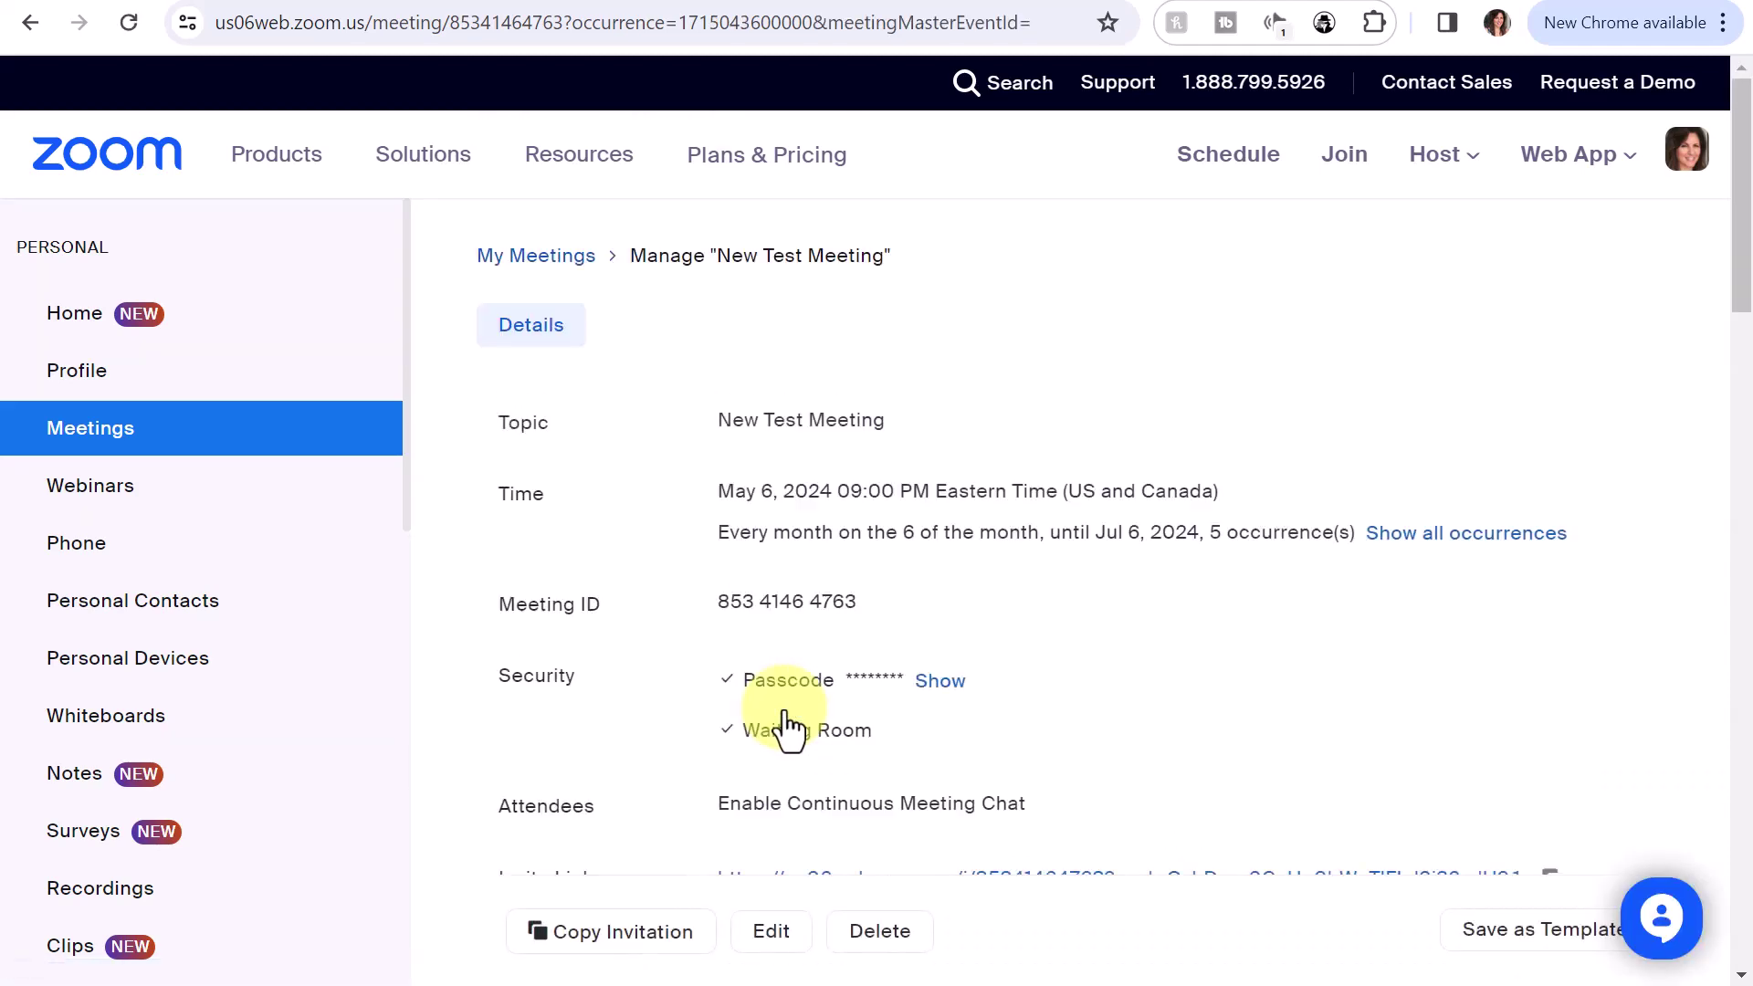
Edit only that occurrence, pasting the description and replacing March with May.
click(773, 938)
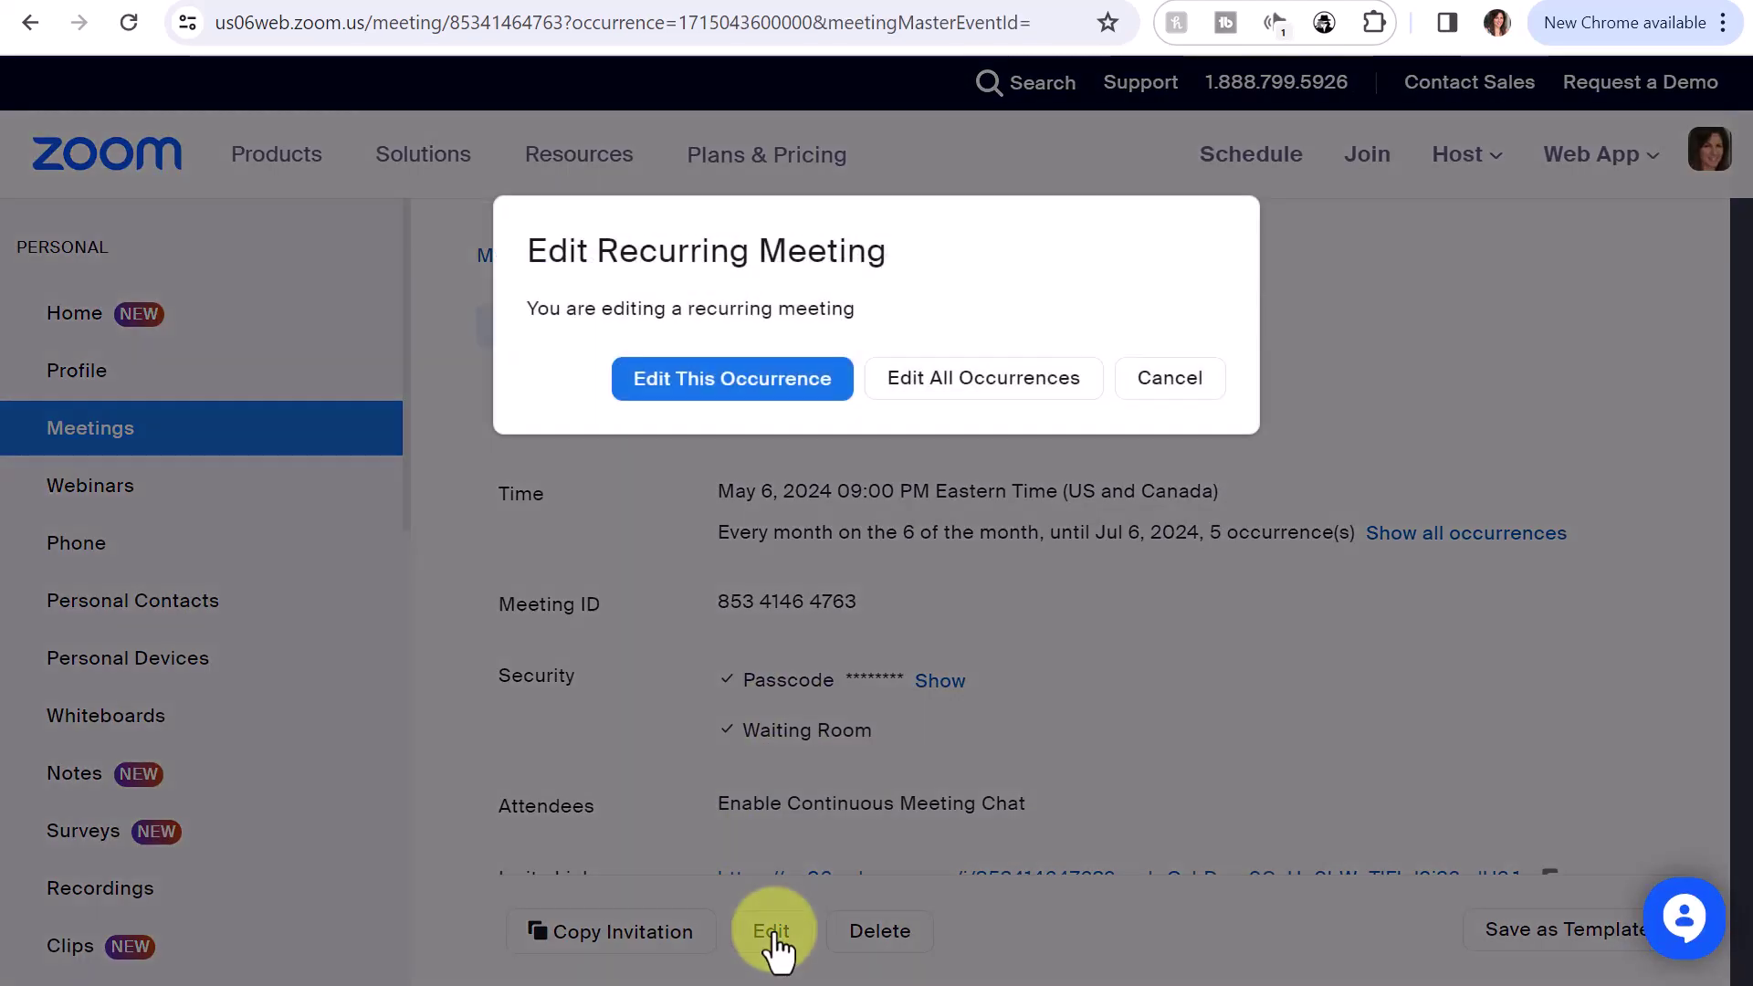
click(767, 384)
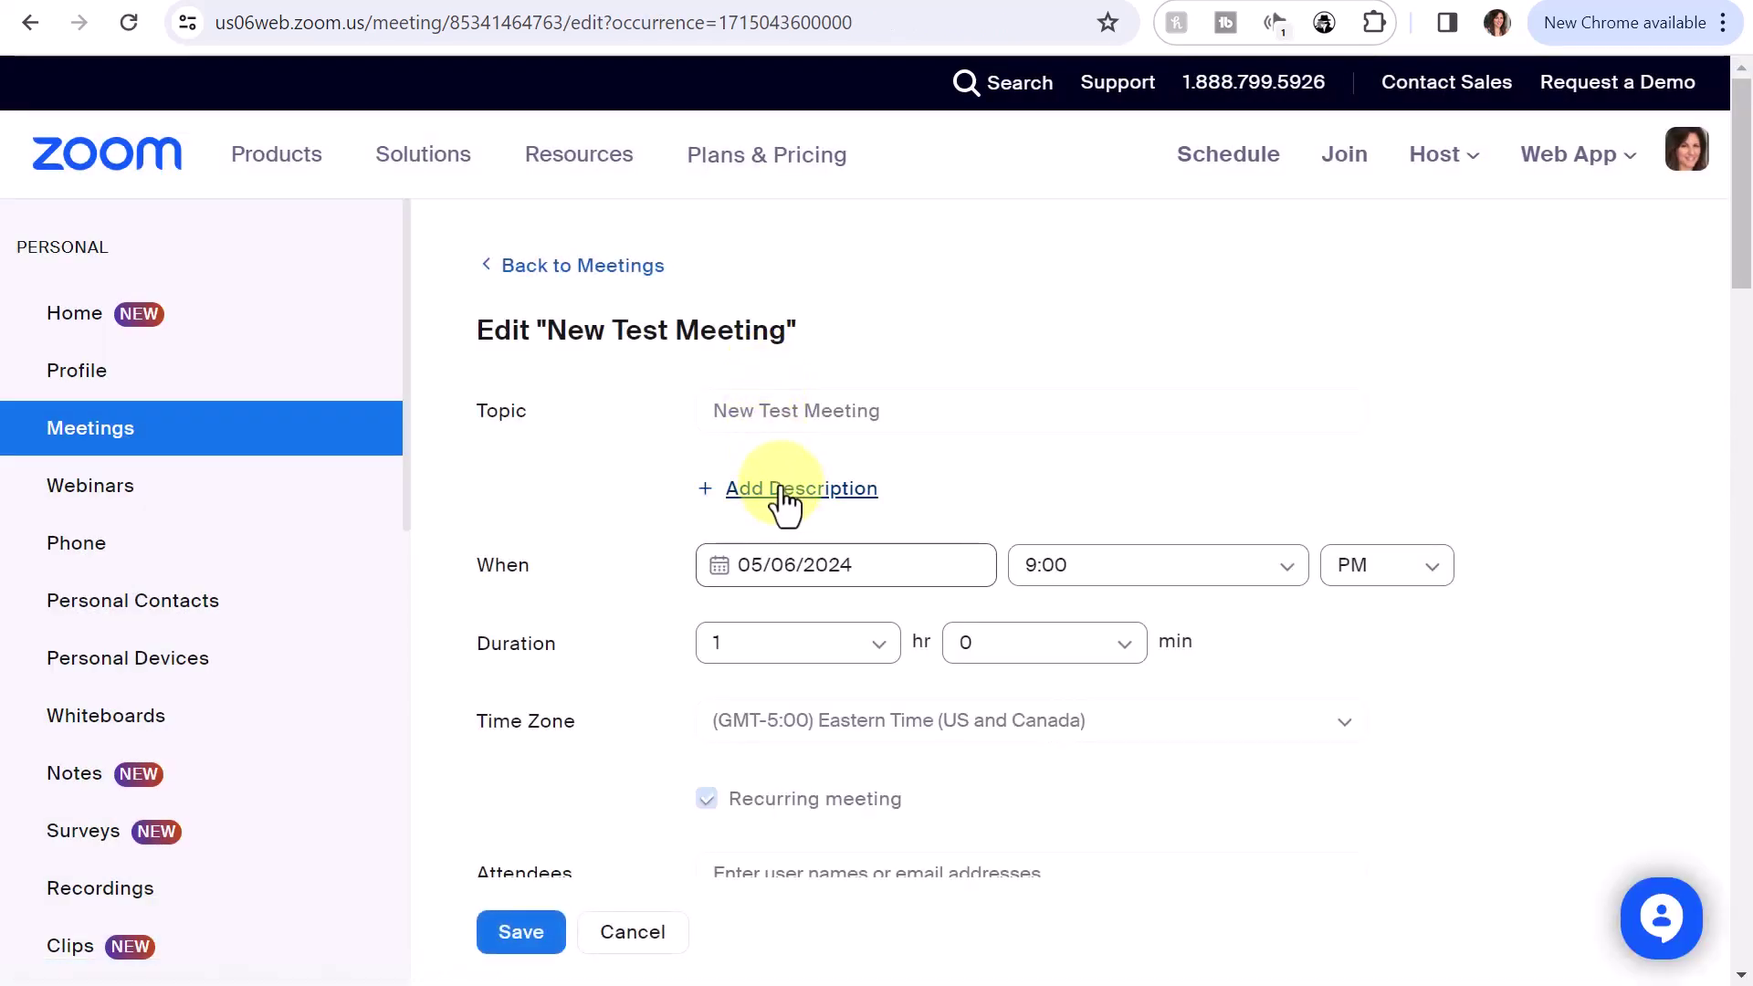
click(783, 500)
text(March Budget Meeting)
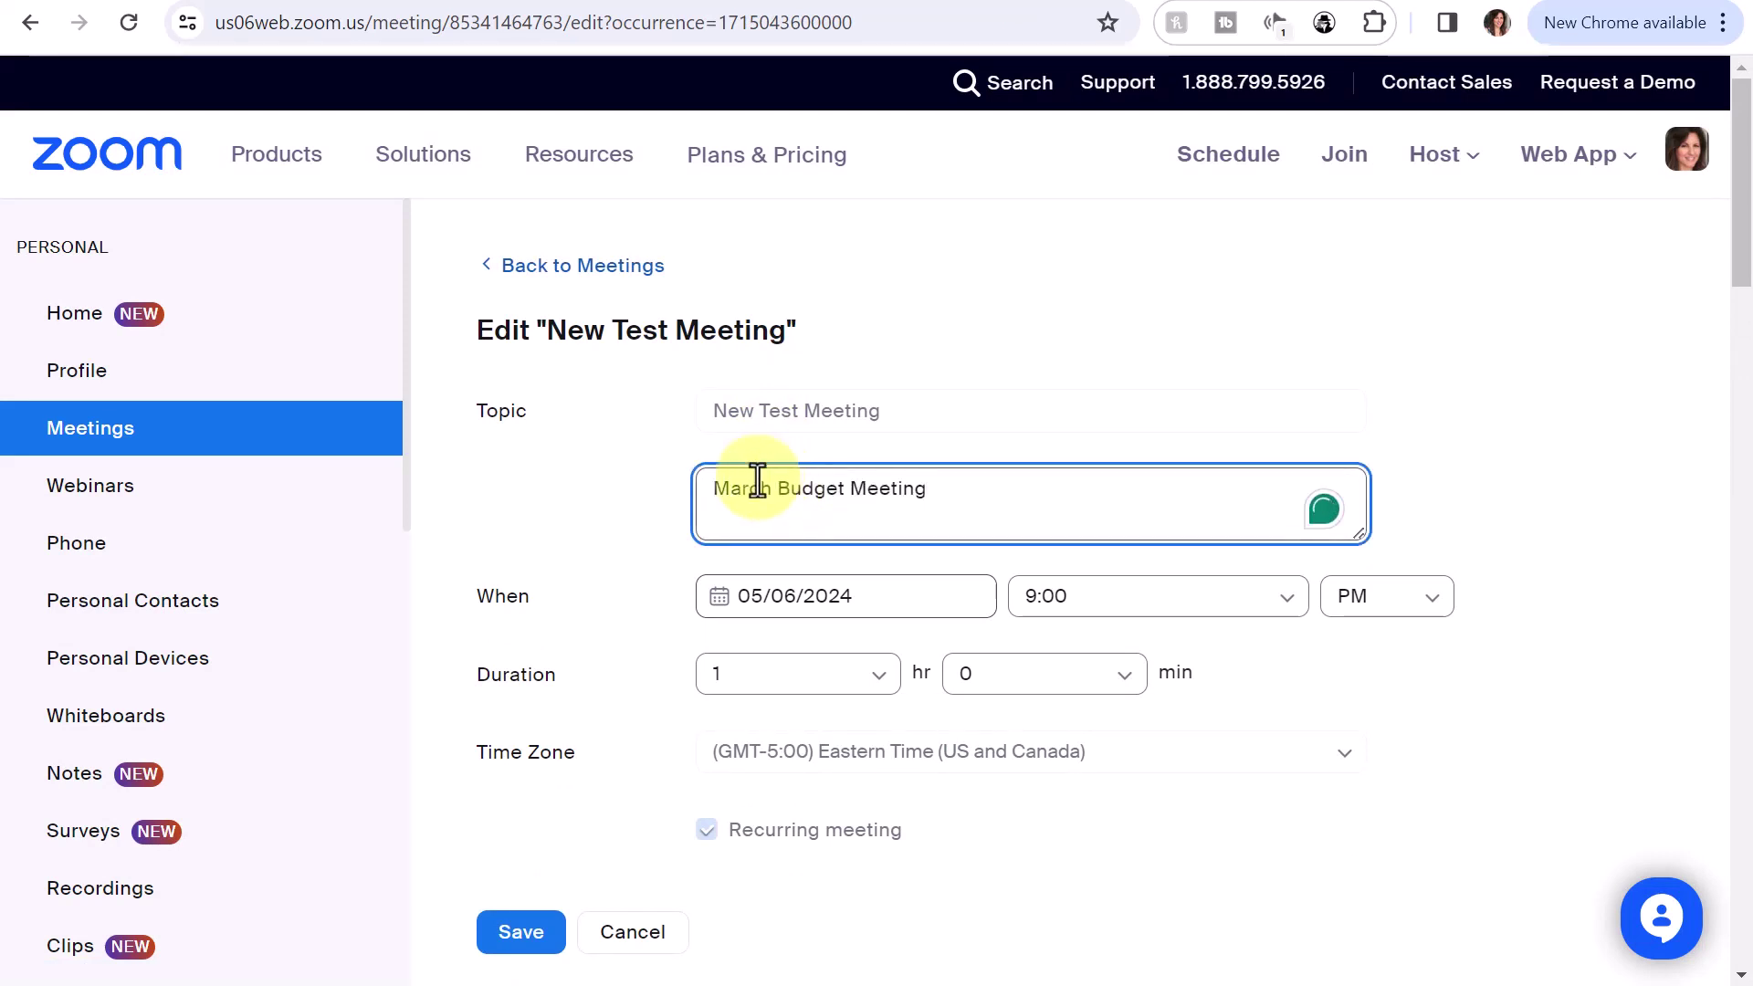
double_click(744, 493)
text(May)
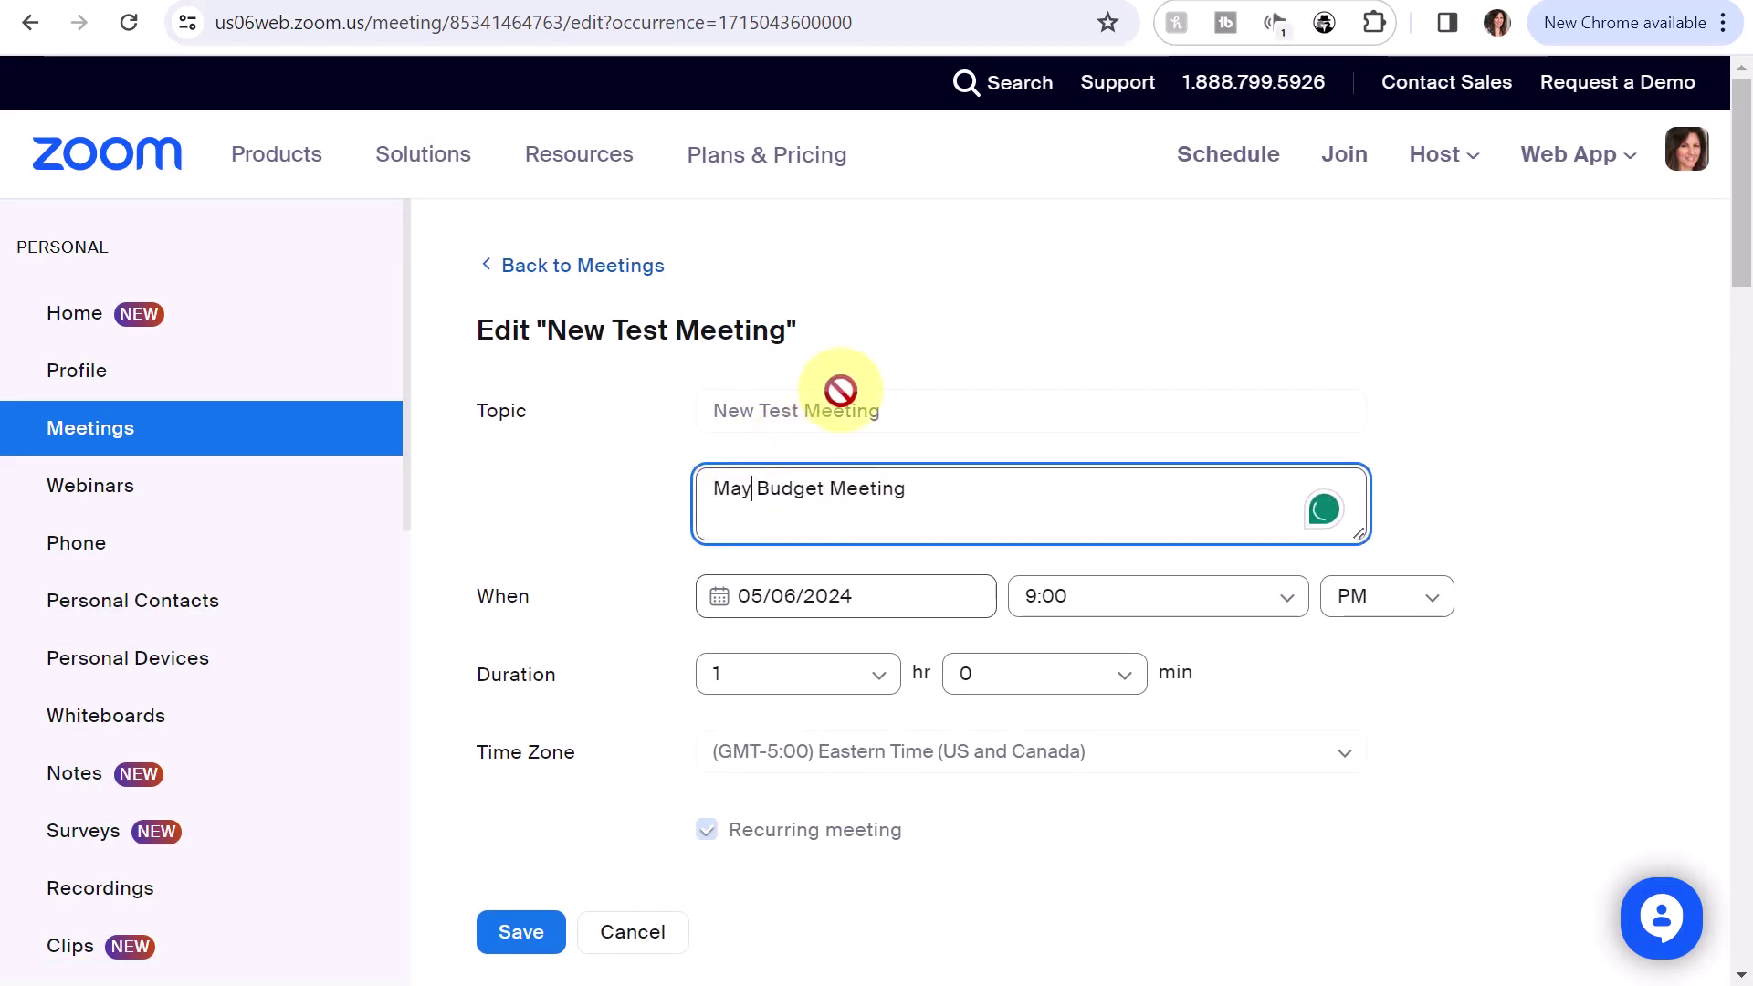
click(532, 935)
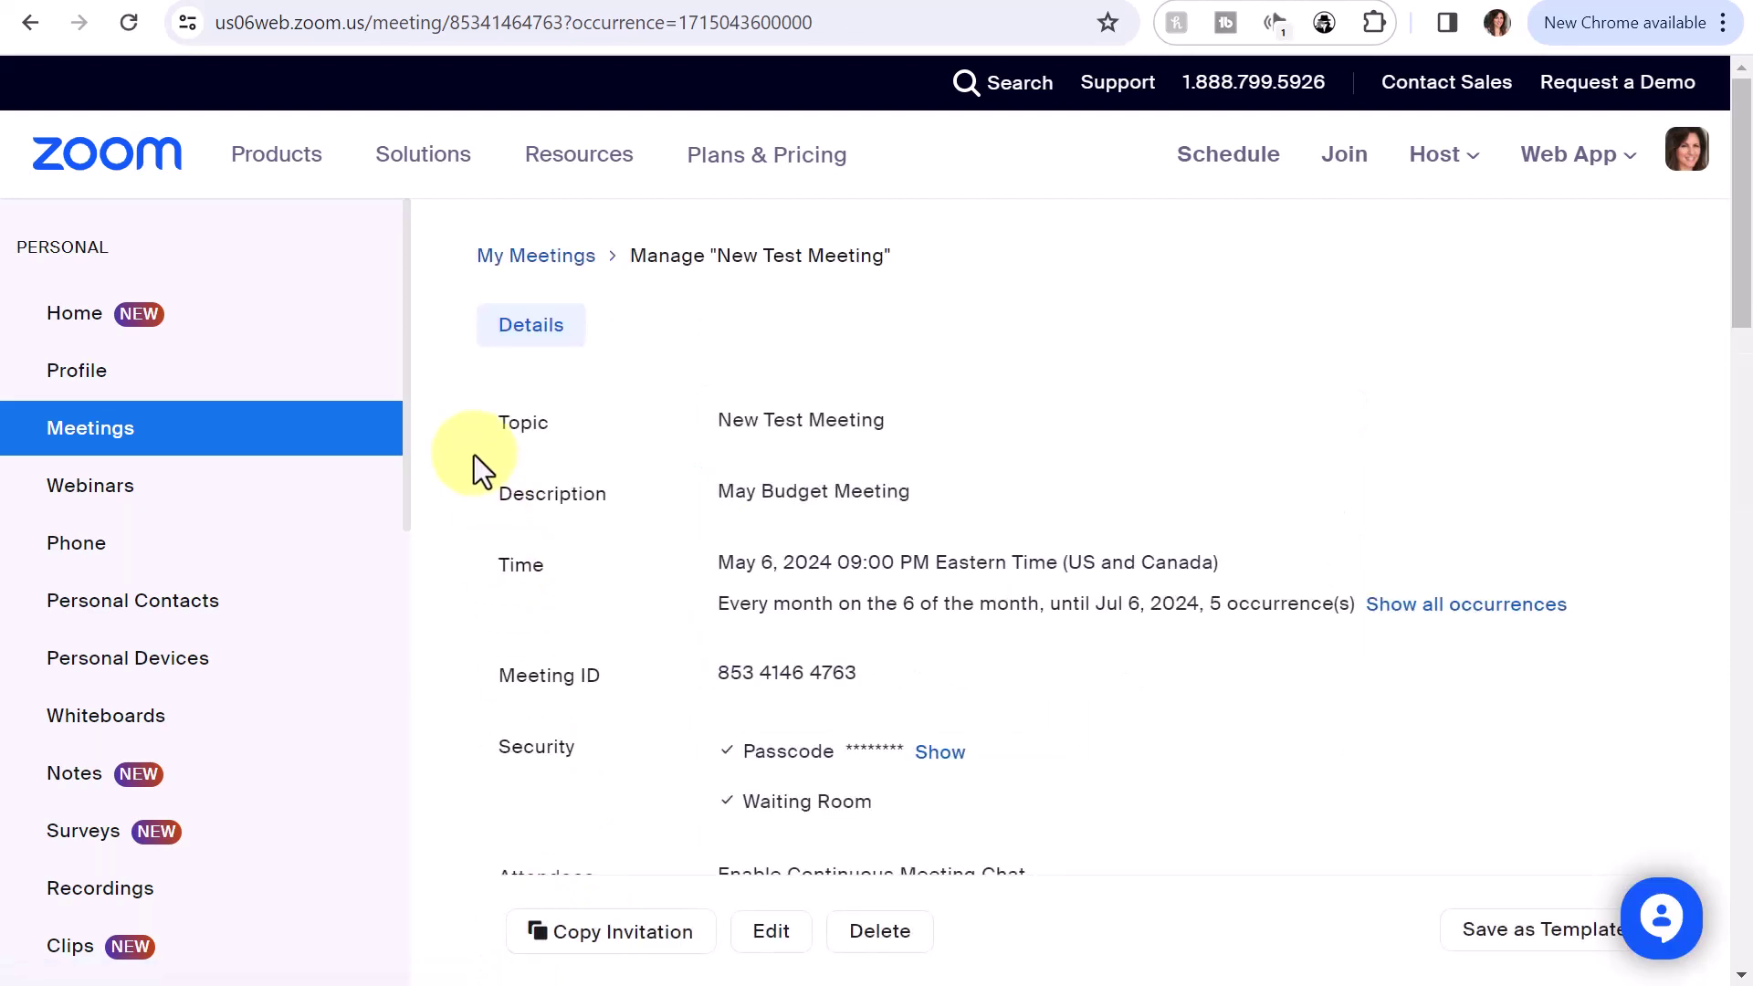
From the Meetings list, confirm today's occurrence still reads 'March Budget Meeting', then return.
click(95, 431)
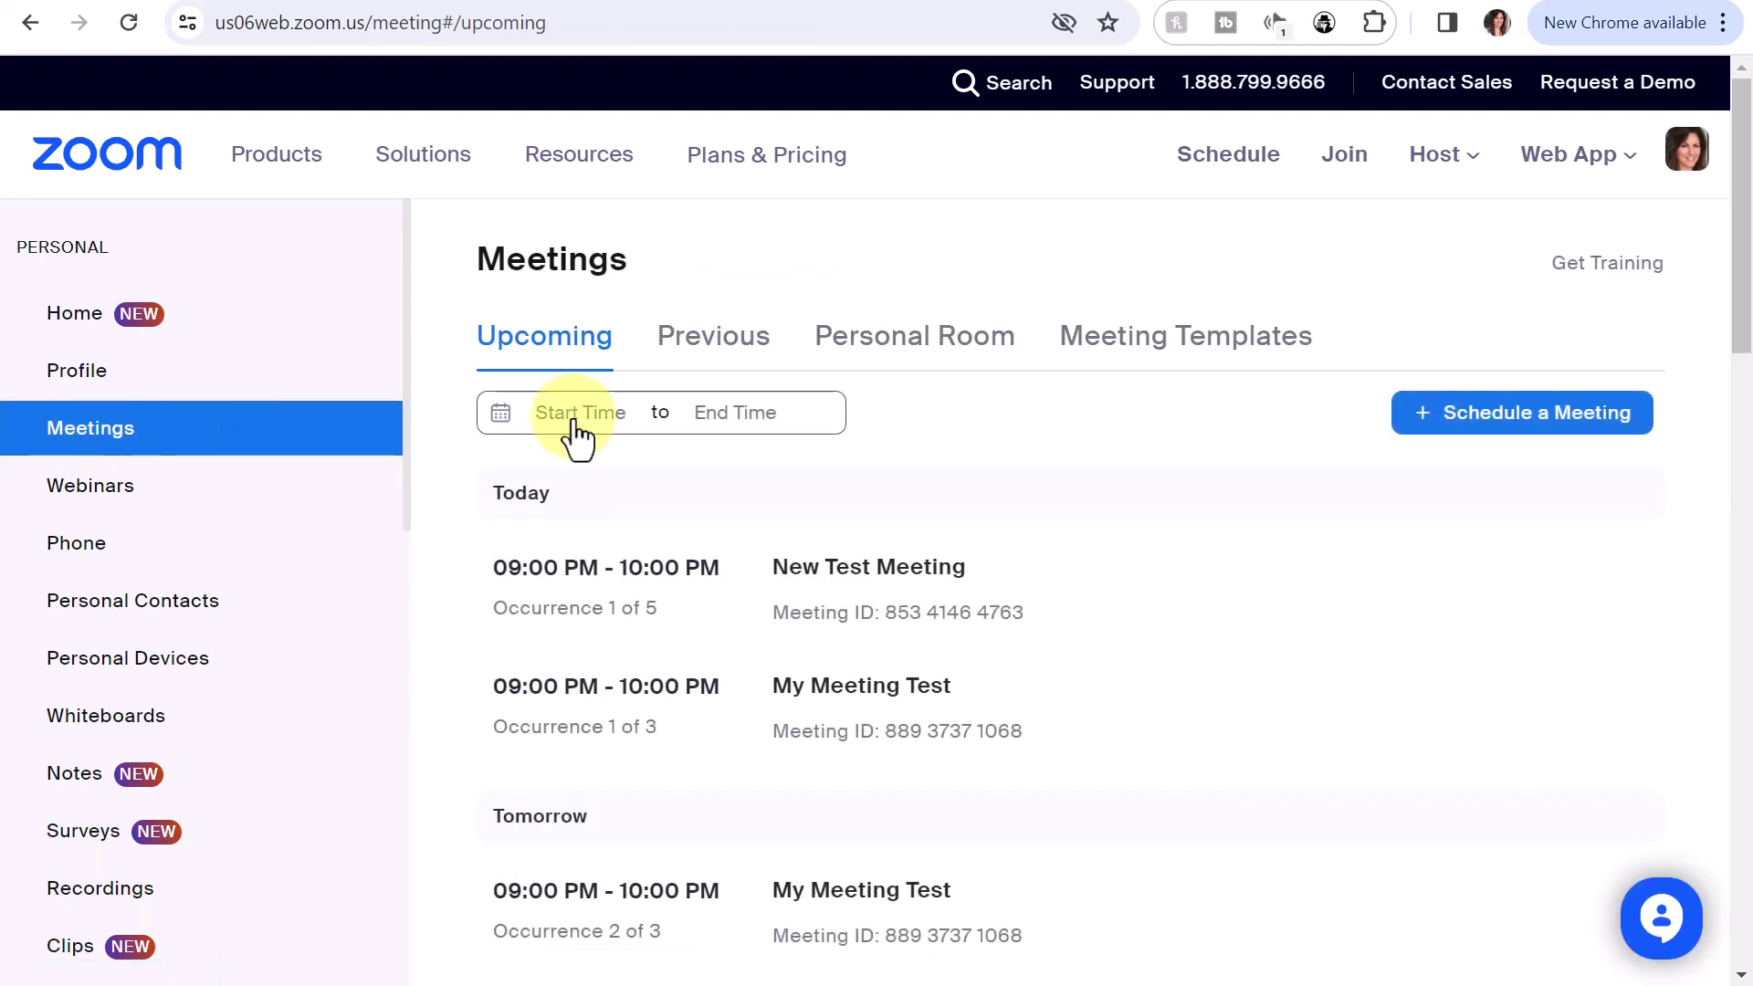
scroll(1055, 422, down, 1)
scroll(1056, 408, up, 1)
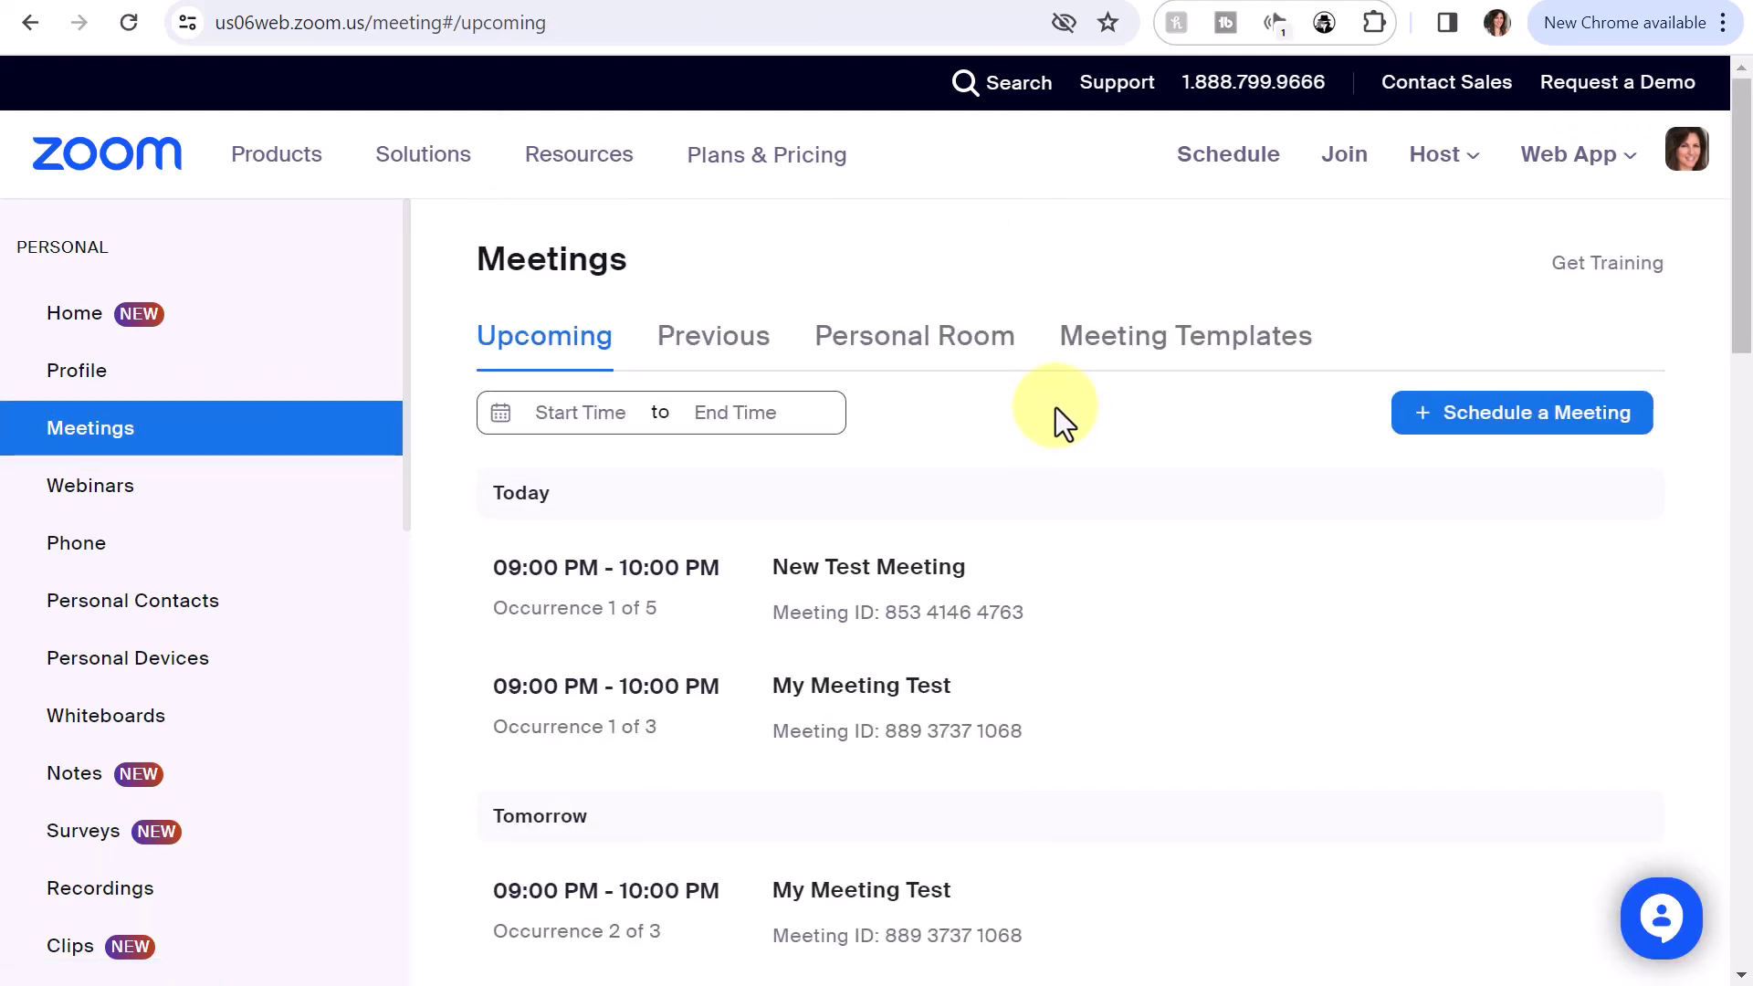
scroll(898, 429, down, 1)
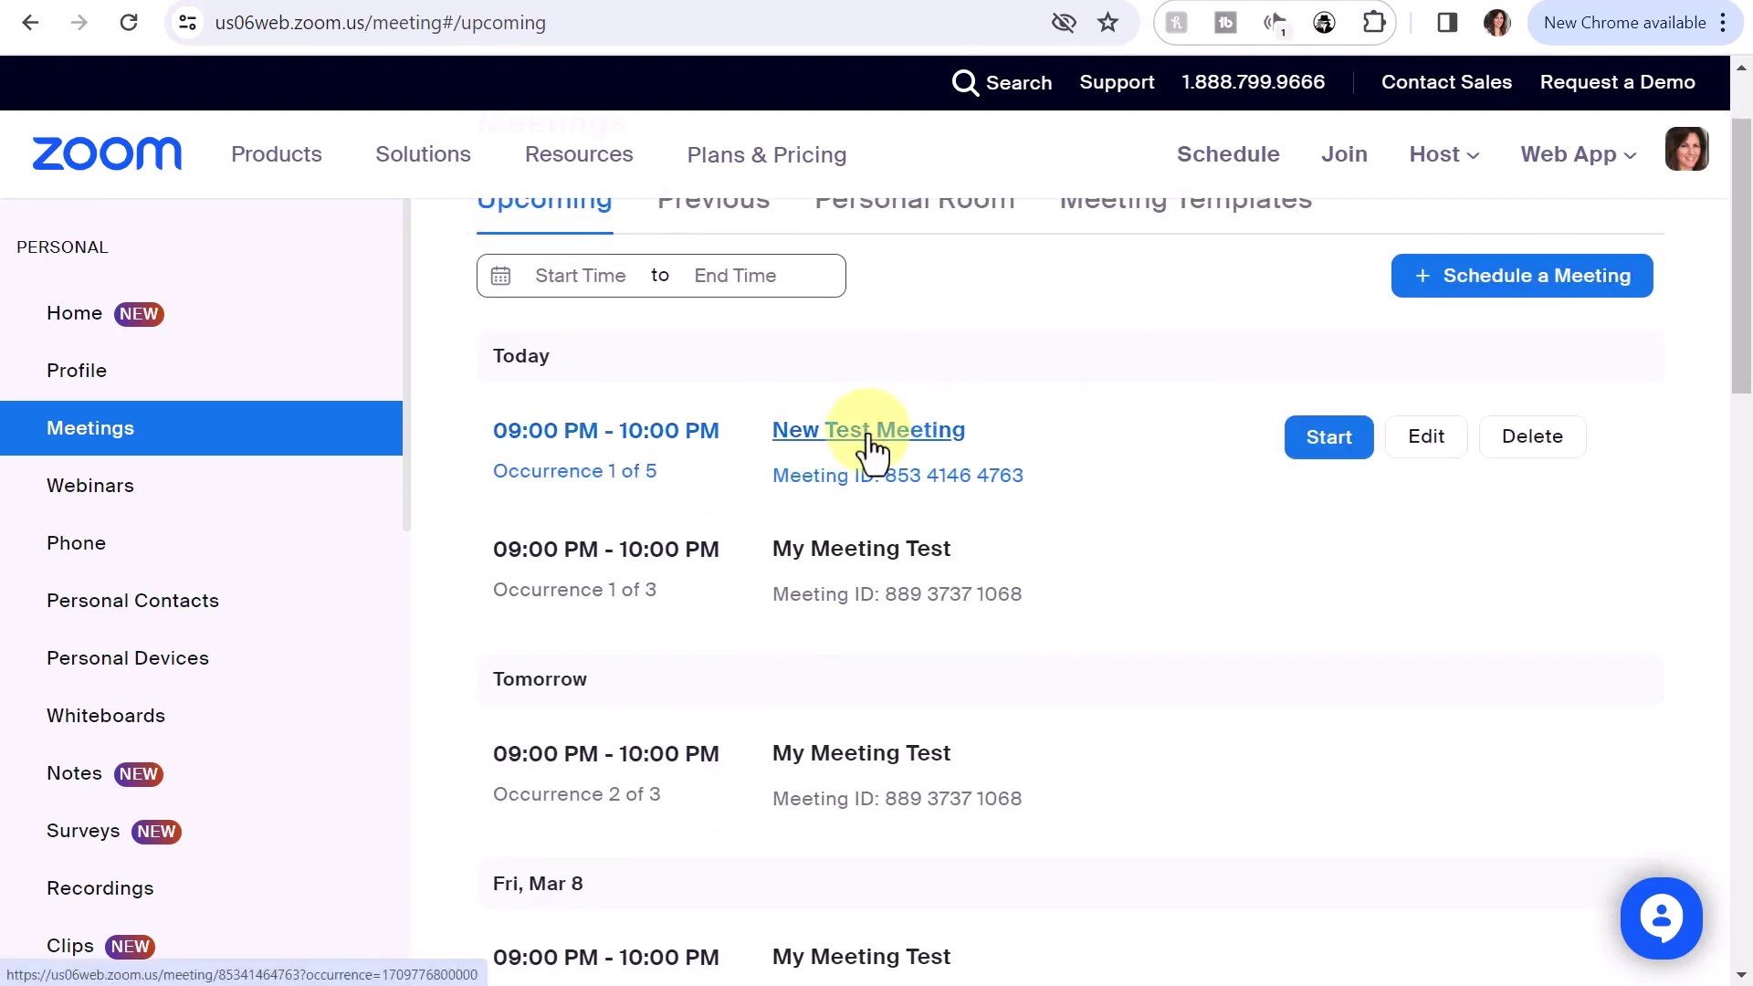
click(868, 437)
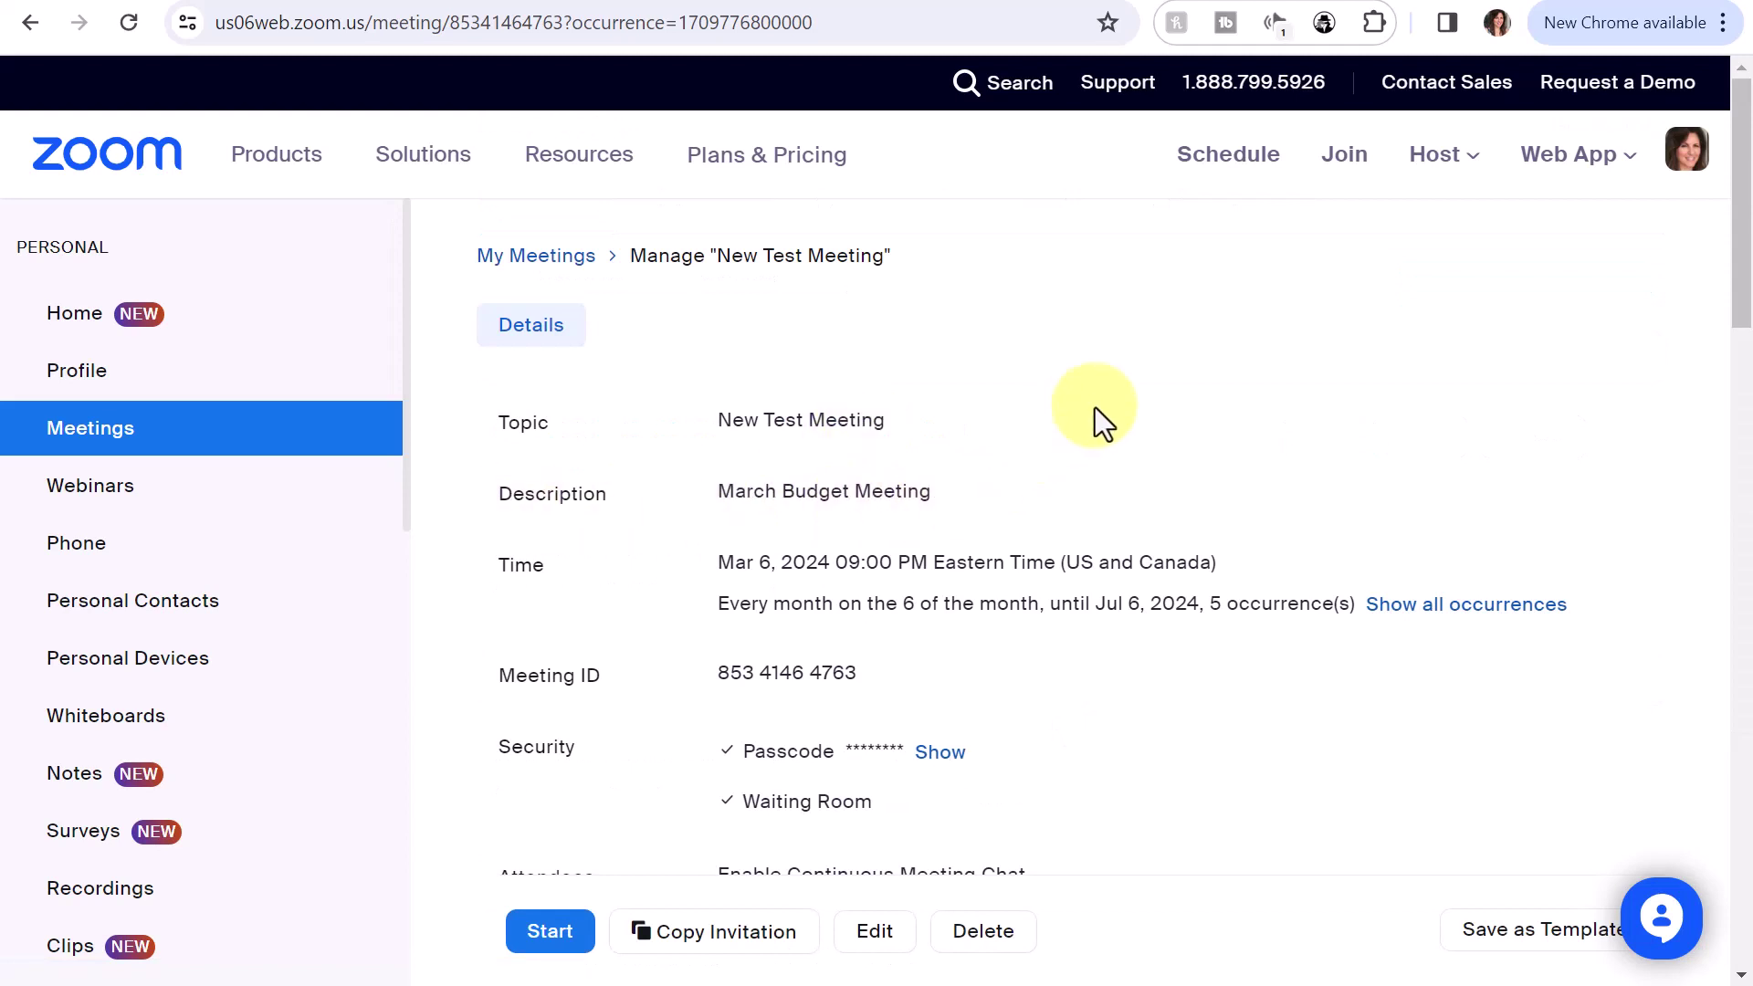
key(alt+Left)
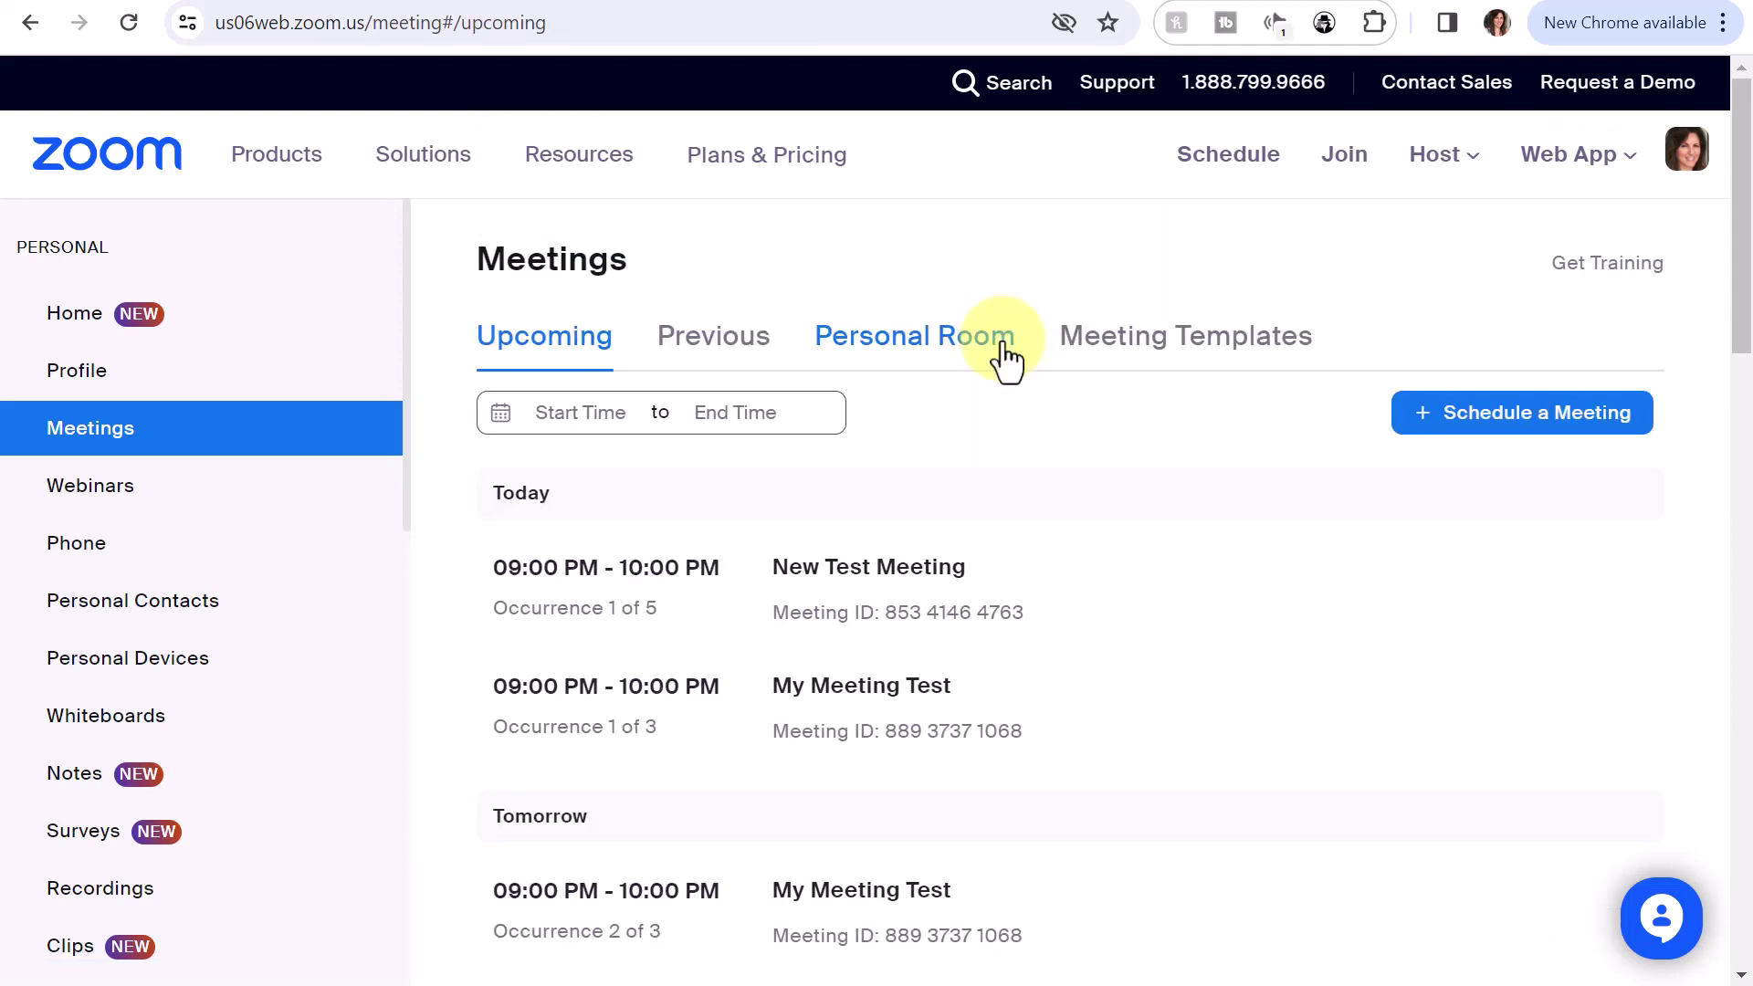